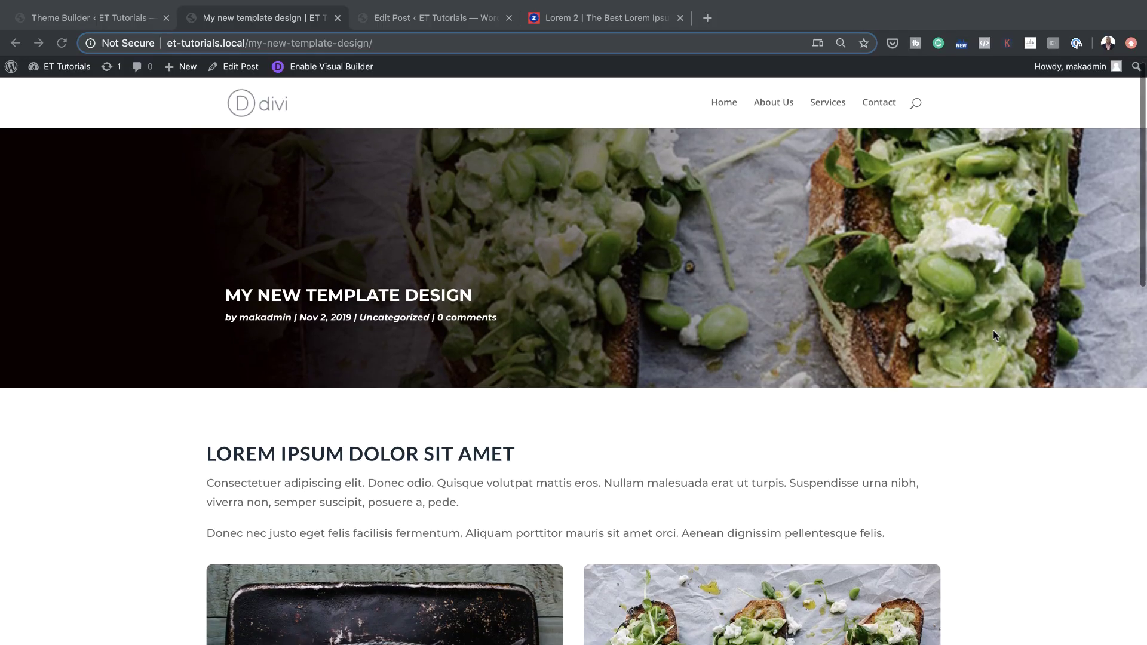
- Look over the sample blog post full screen, then return to the Theme Builder tab
scroll(994, 334, "down", 3)
scroll(994, 334, "down", 10)
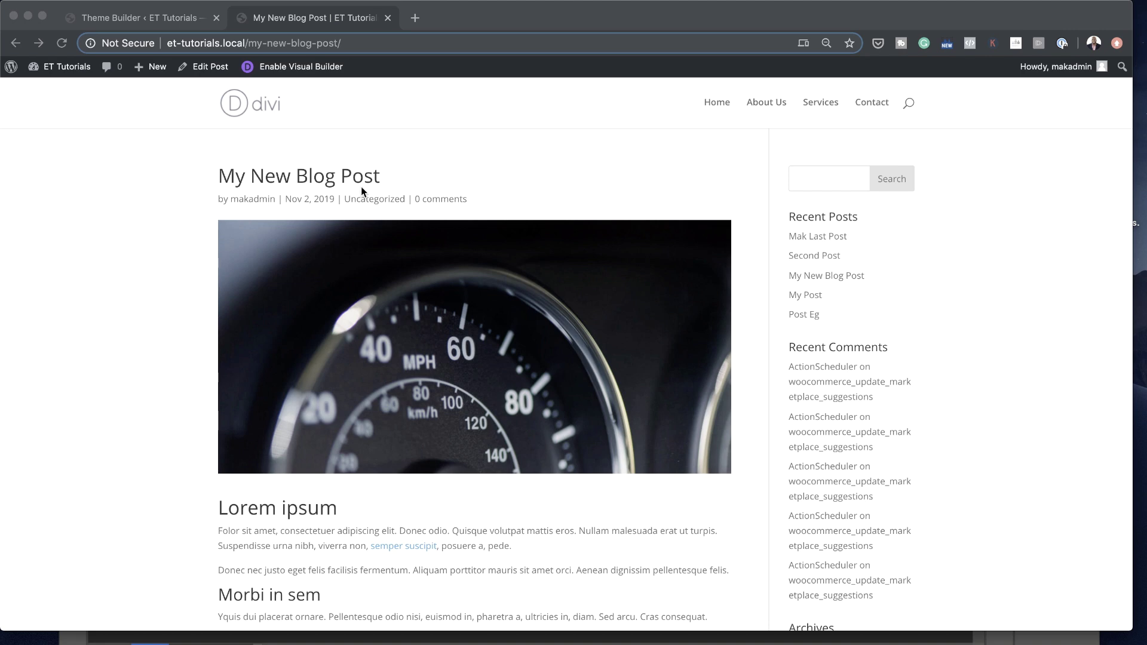
left_click(43, 16)
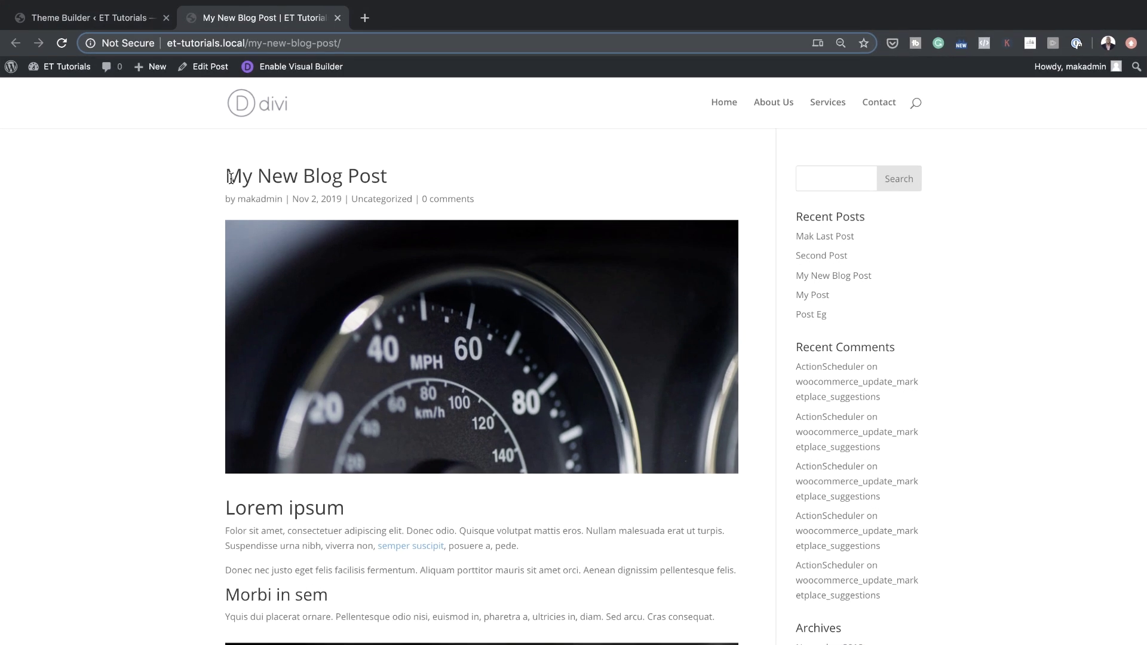
left_click_drag(228, 174, 391, 174)
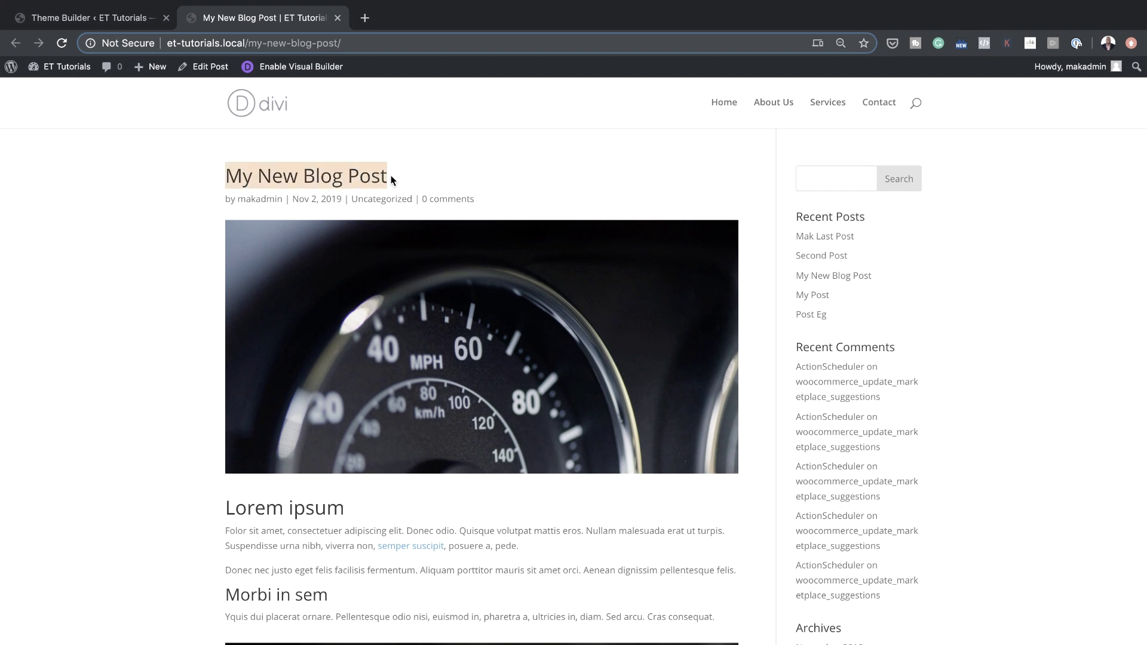
left_click(186, 199)
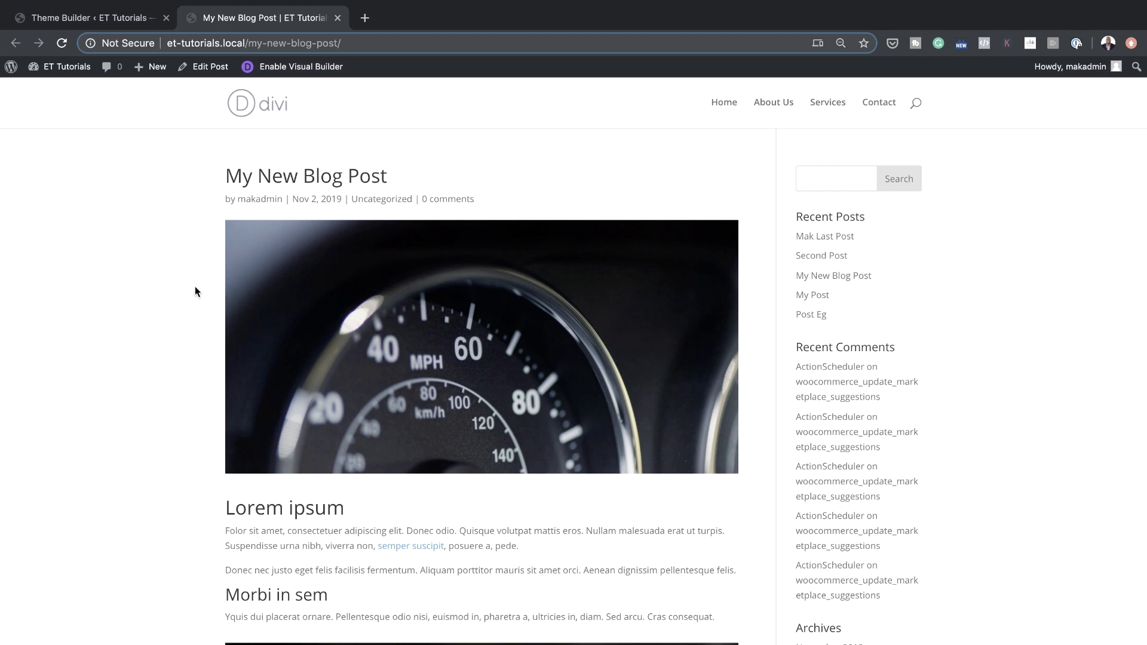
left_click(126, 19)
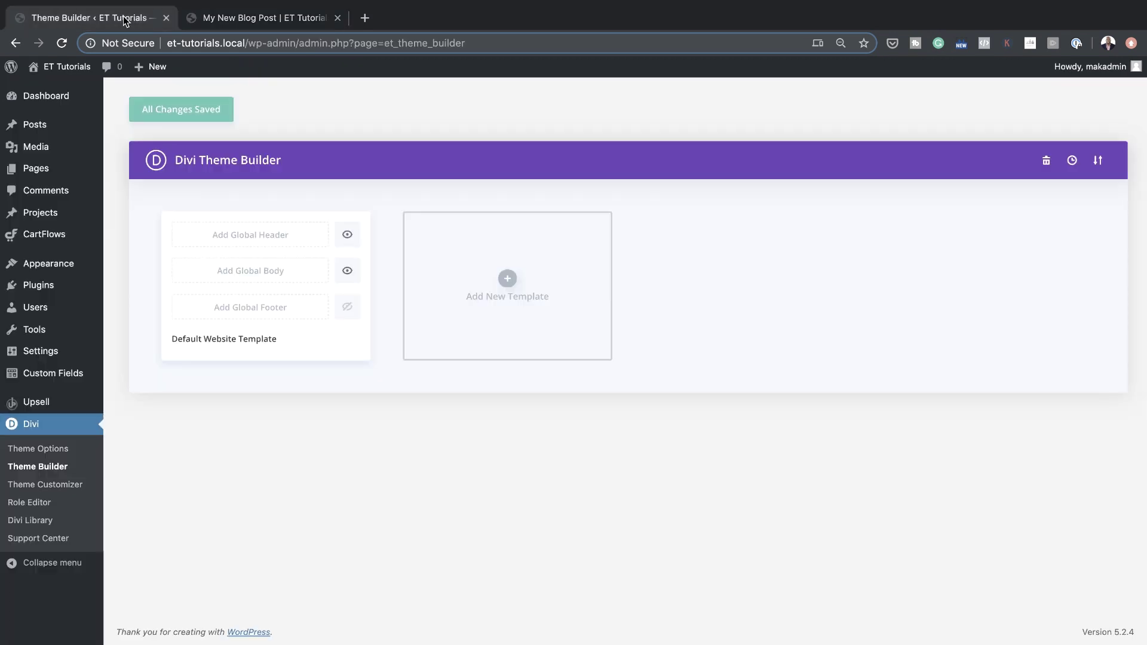
mouse_move(57, 96)
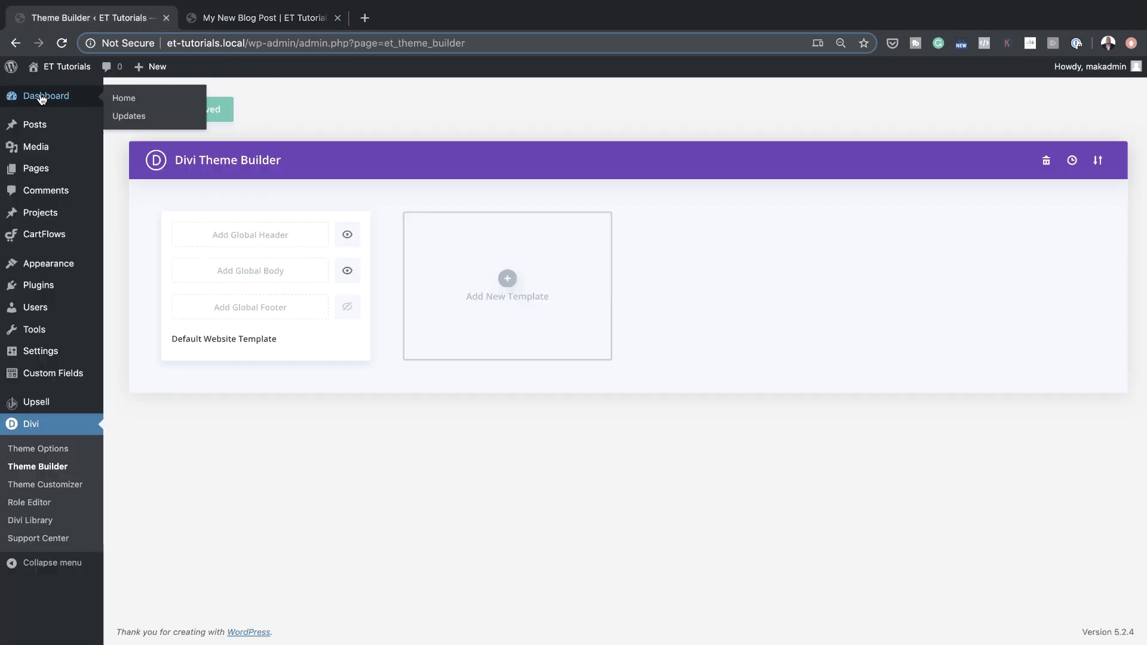
left_click(132, 104)
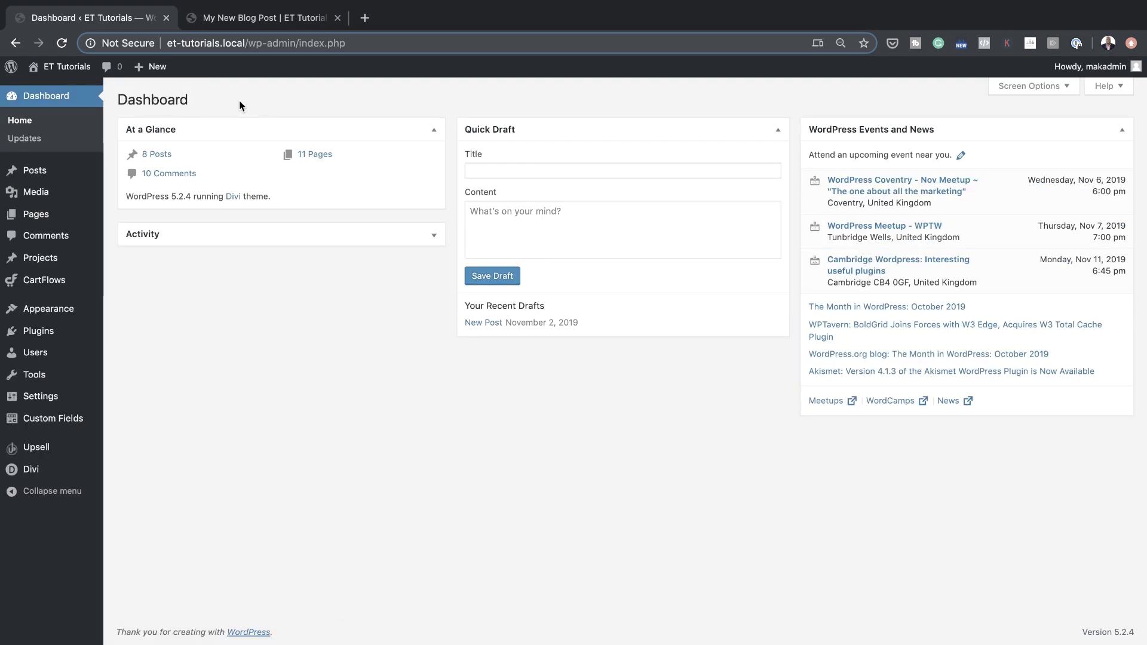
mouse_move(52, 478)
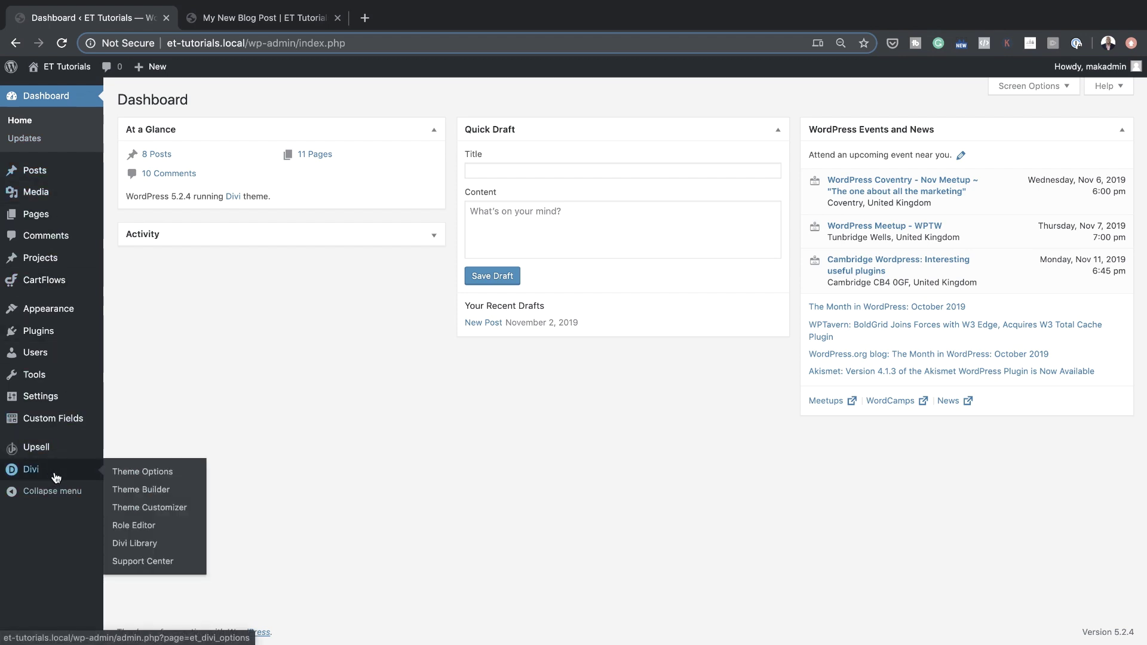
left_click(156, 496)
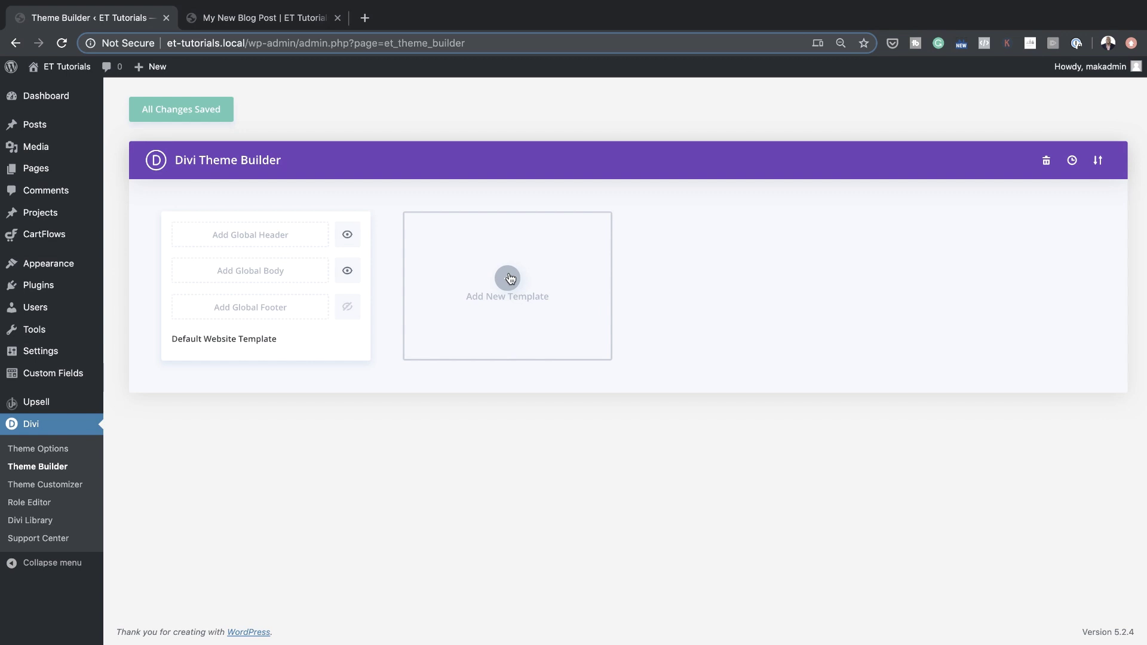
- Create an All Posts template and choose Build Custom Body for it
left_click(508, 280)
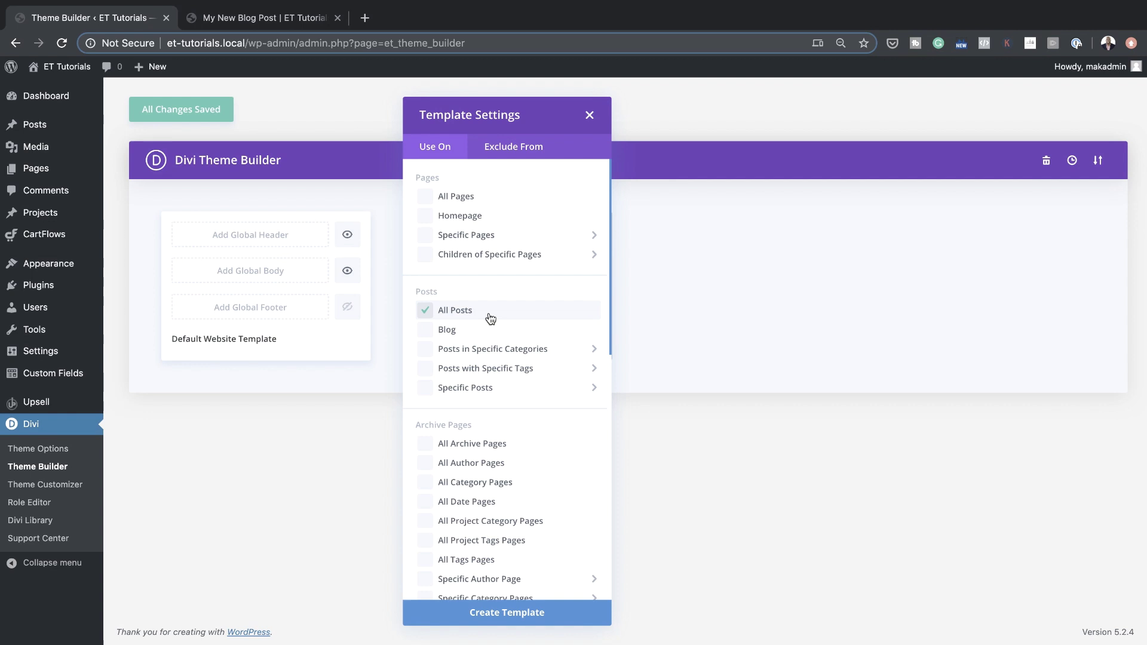
left_click(506, 614)
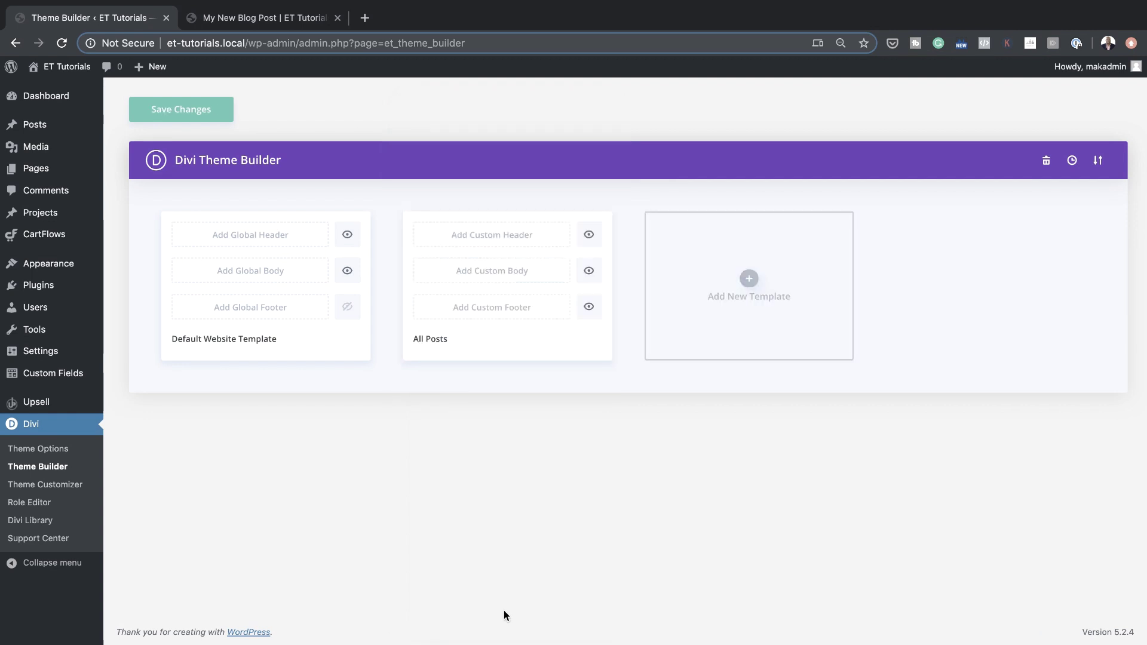
left_click(515, 272)
left_click(505, 282)
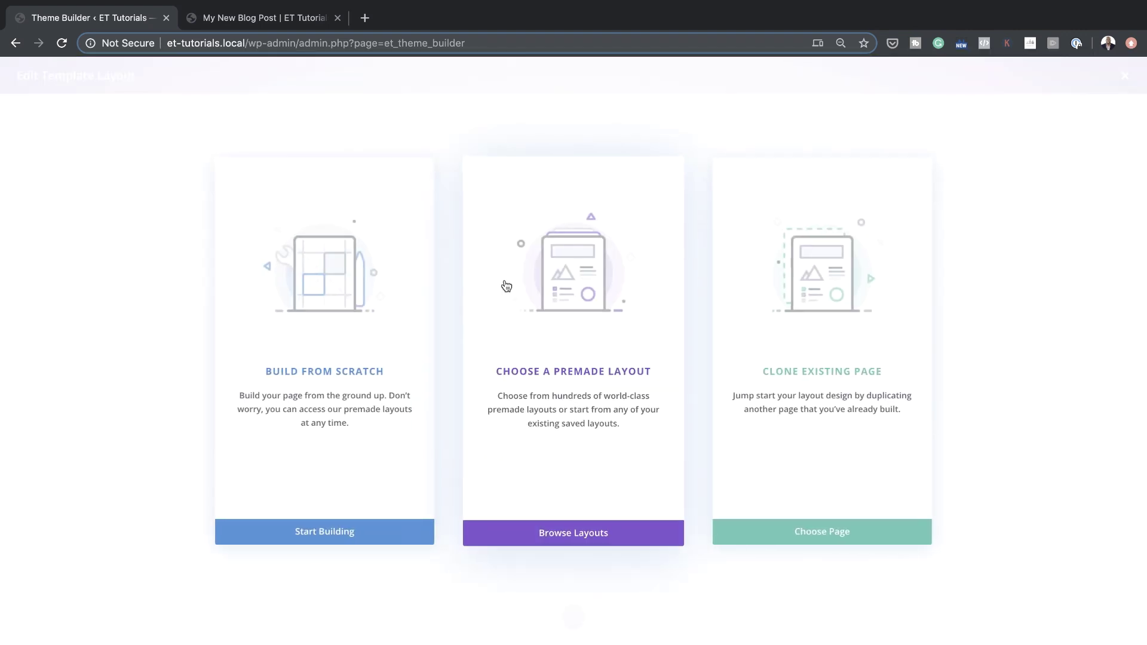
- Build the body from scratch: a one-column row holding a Post Content module, with settings open
left_click(327, 376)
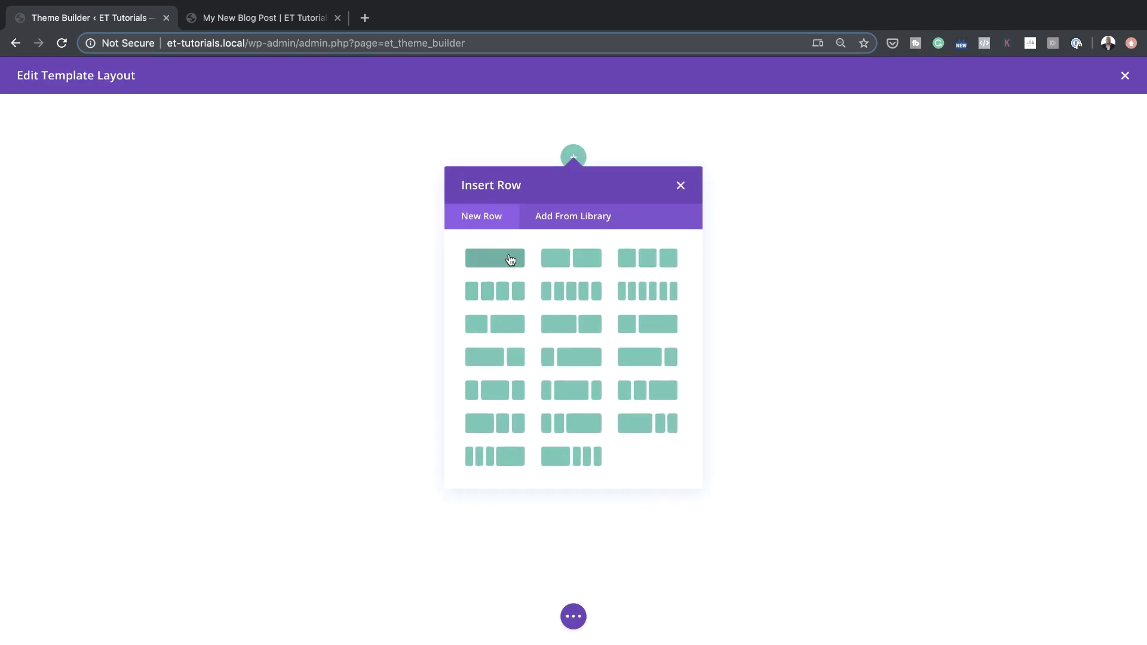
left_click(510, 259)
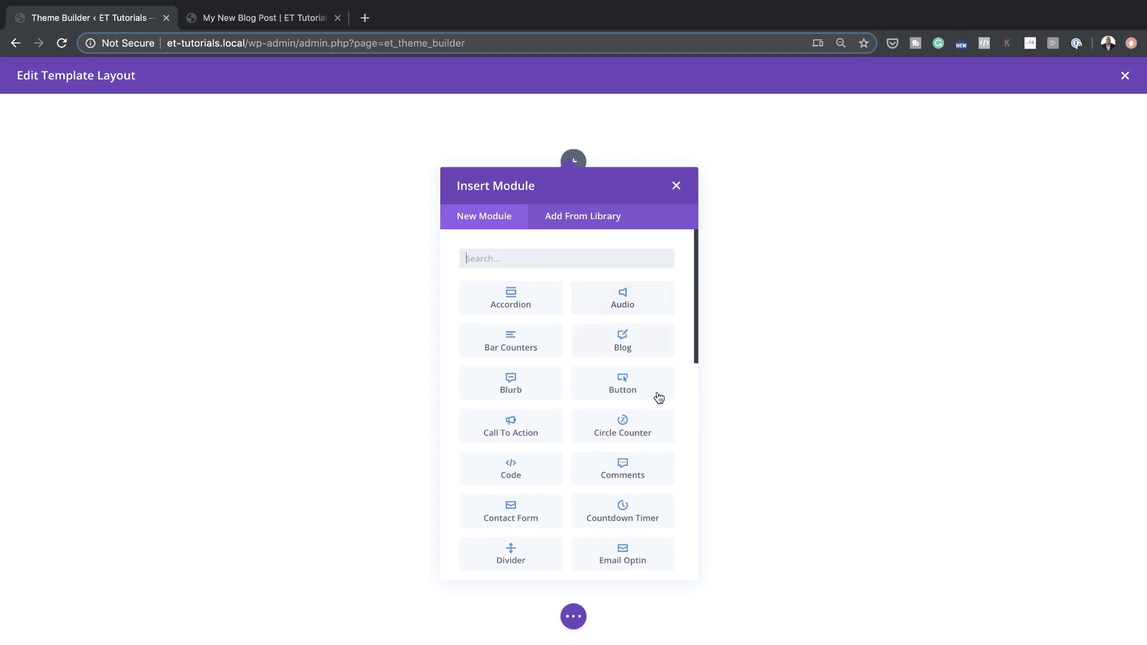
scroll(639, 446, "down", 5)
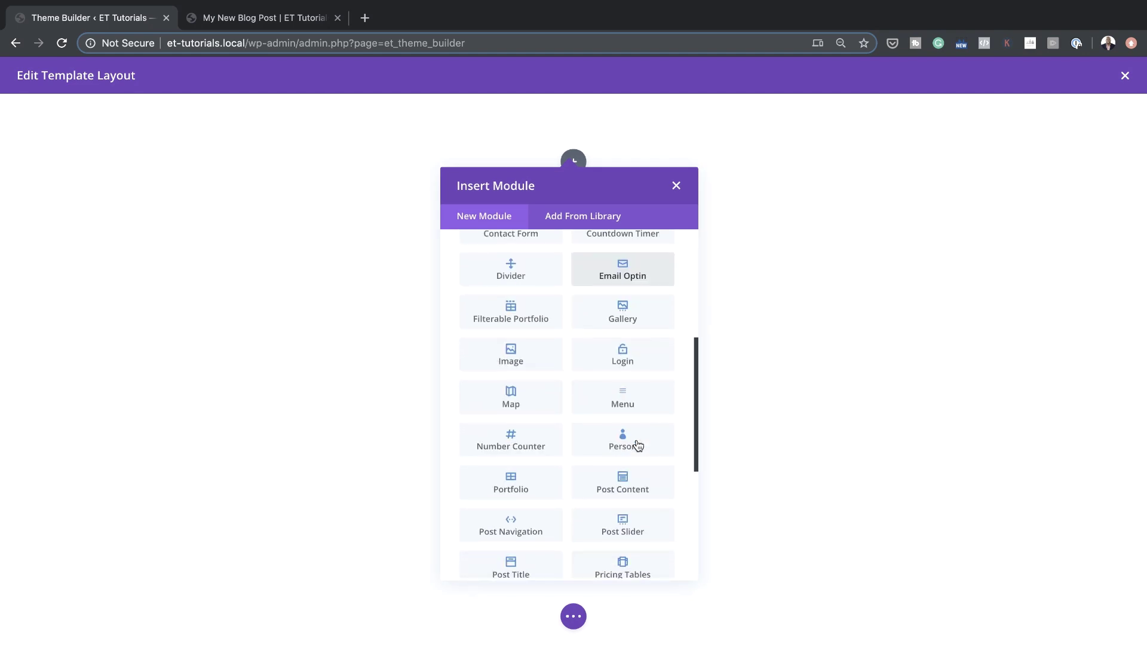
left_click(657, 478)
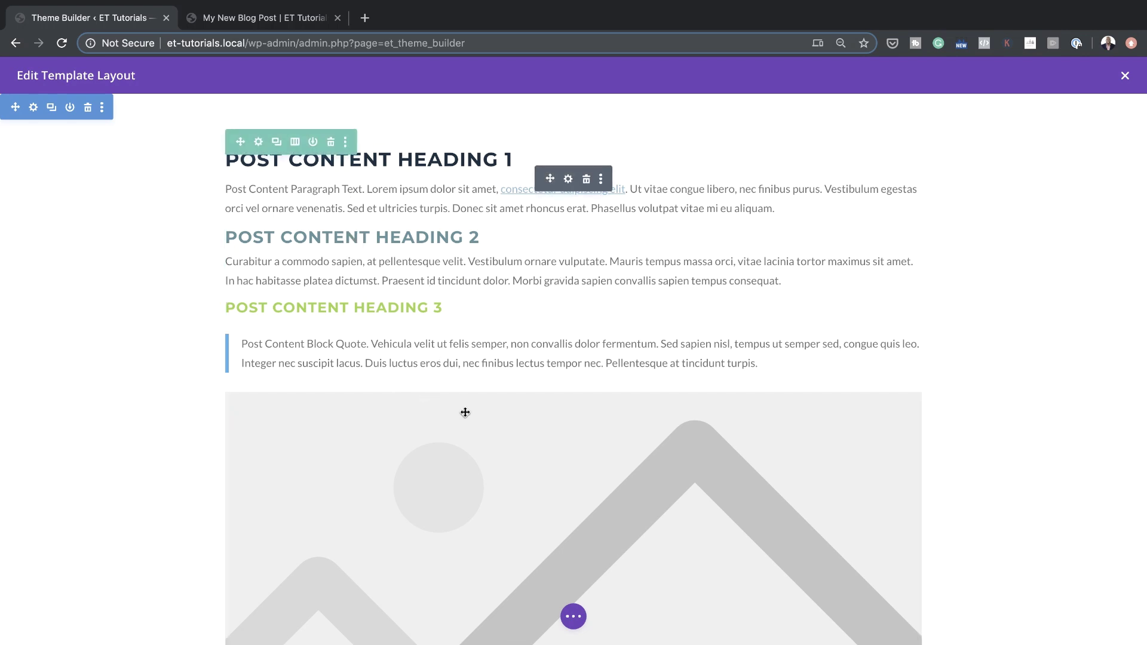
left_click(570, 185)
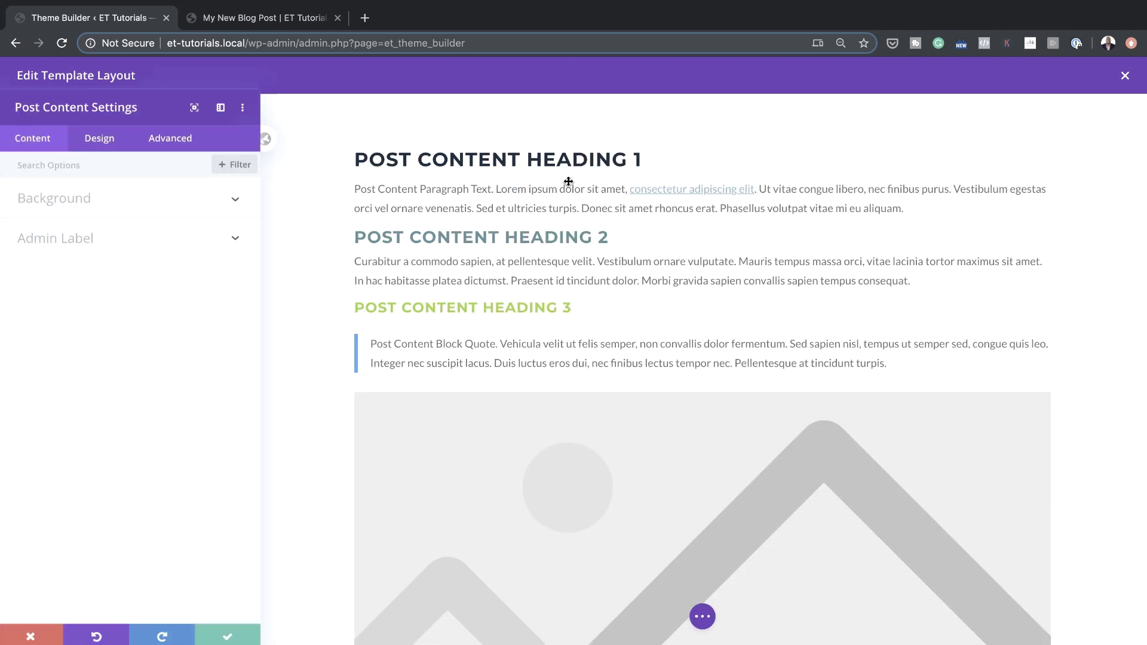
- Set Post Content headings 1–3 to Lato, toggling uppercase on heading 1
left_click(112, 144)
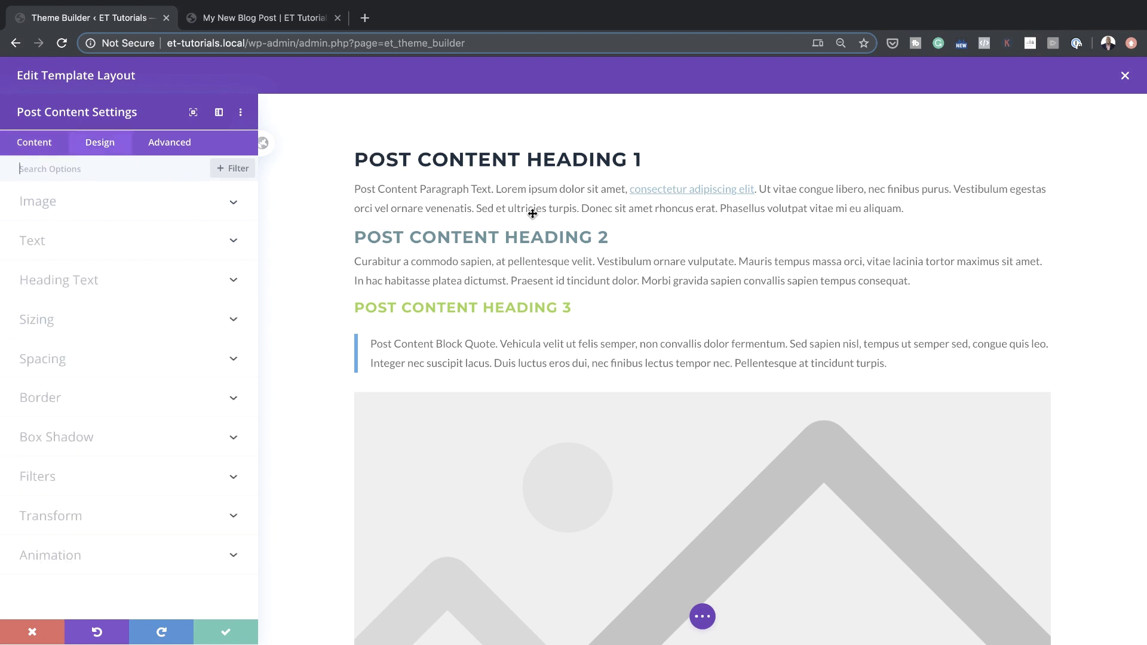
left_click(63, 284)
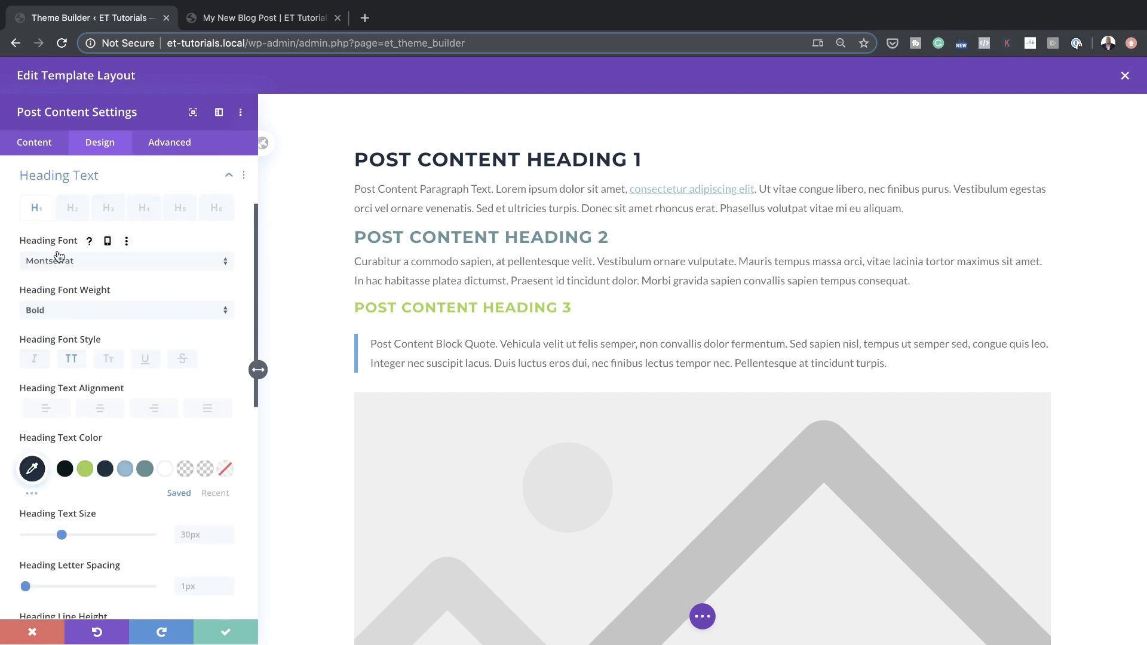
left_click(73, 262)
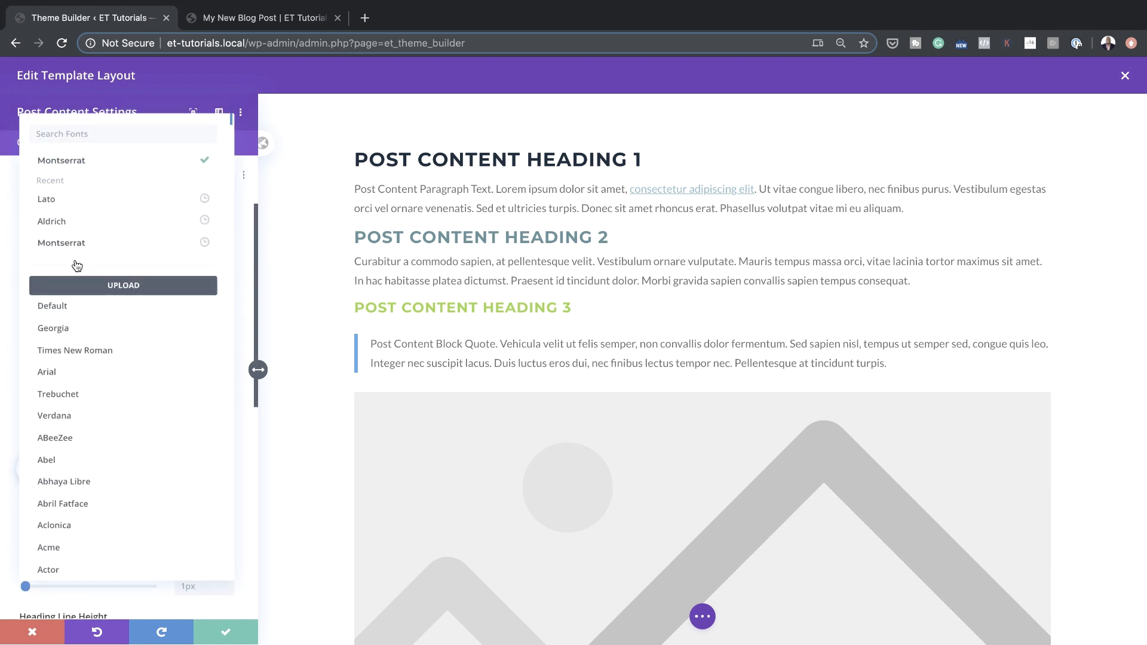
left_click(83, 206)
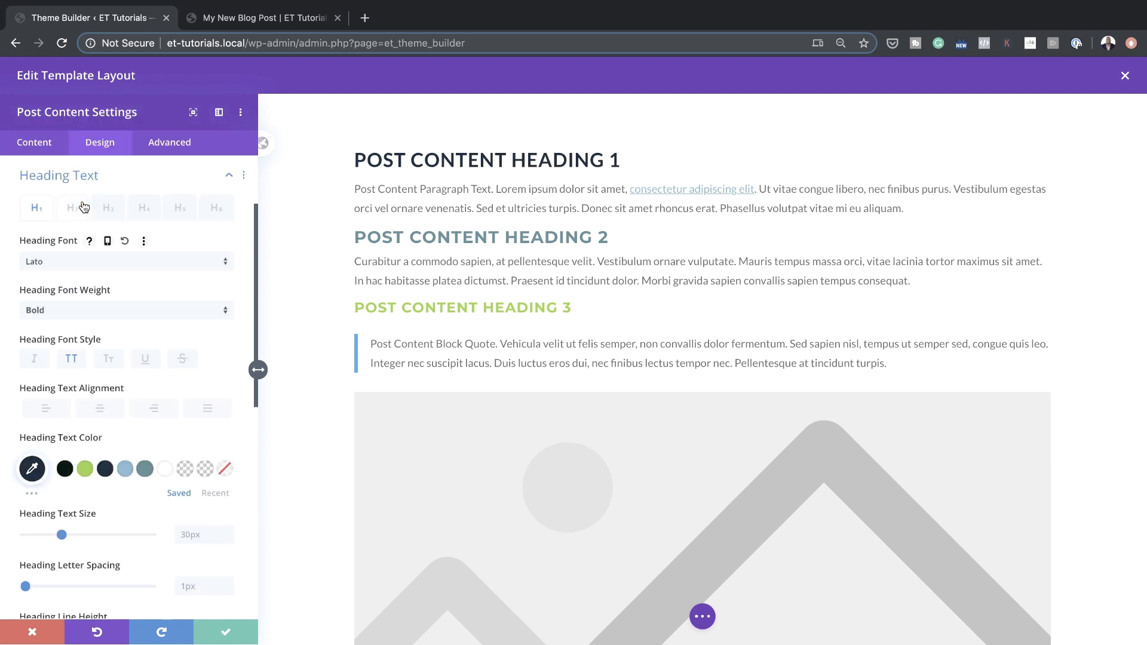
left_click(72, 359)
left_click(79, 213)
left_click(86, 264)
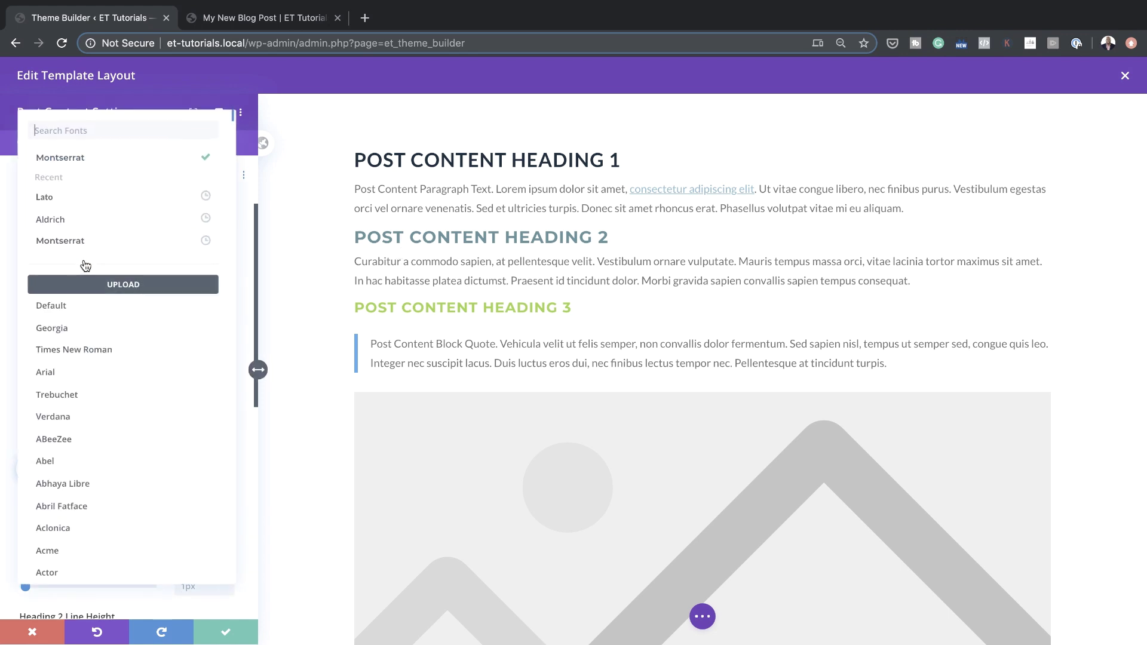
left_click(80, 202)
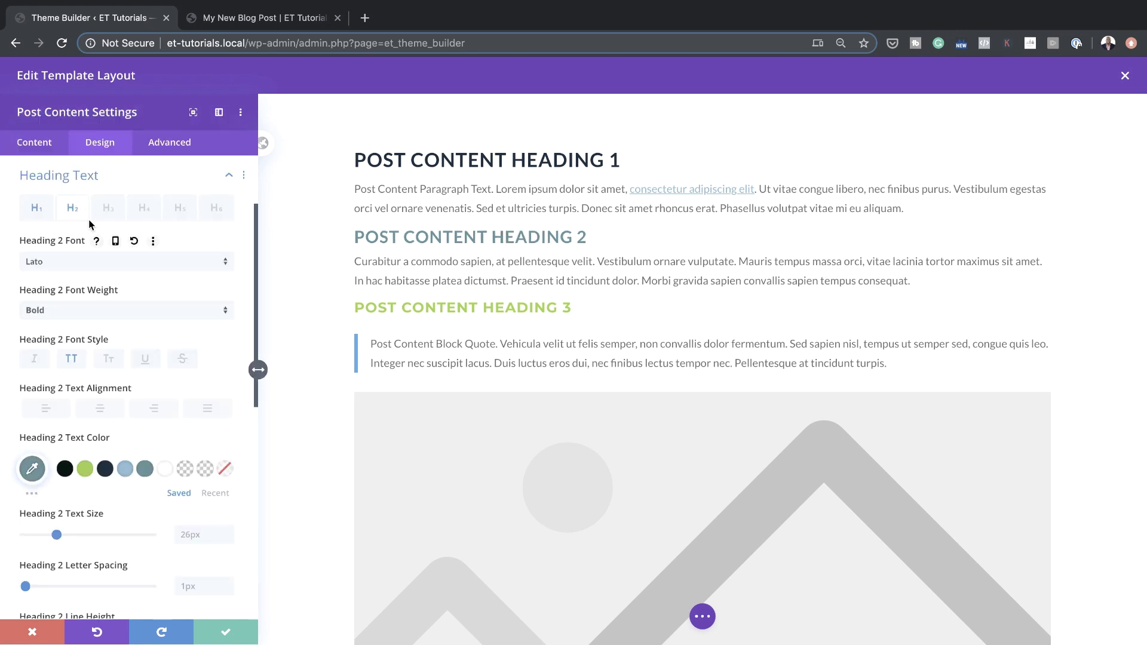
left_click(108, 217)
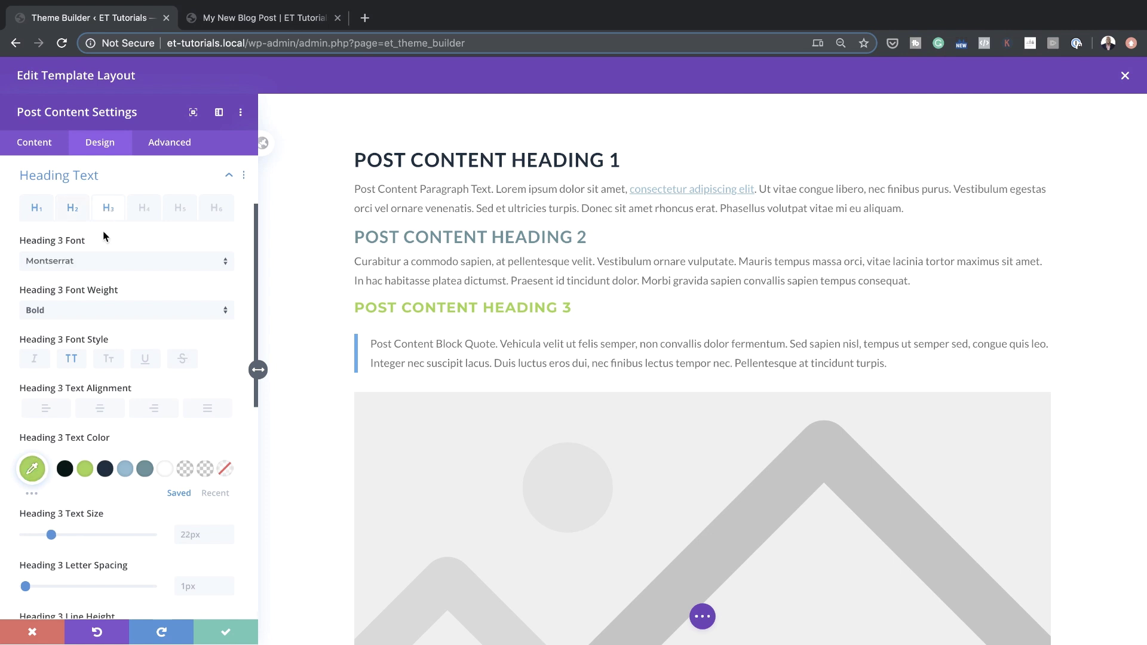
left_click(87, 268)
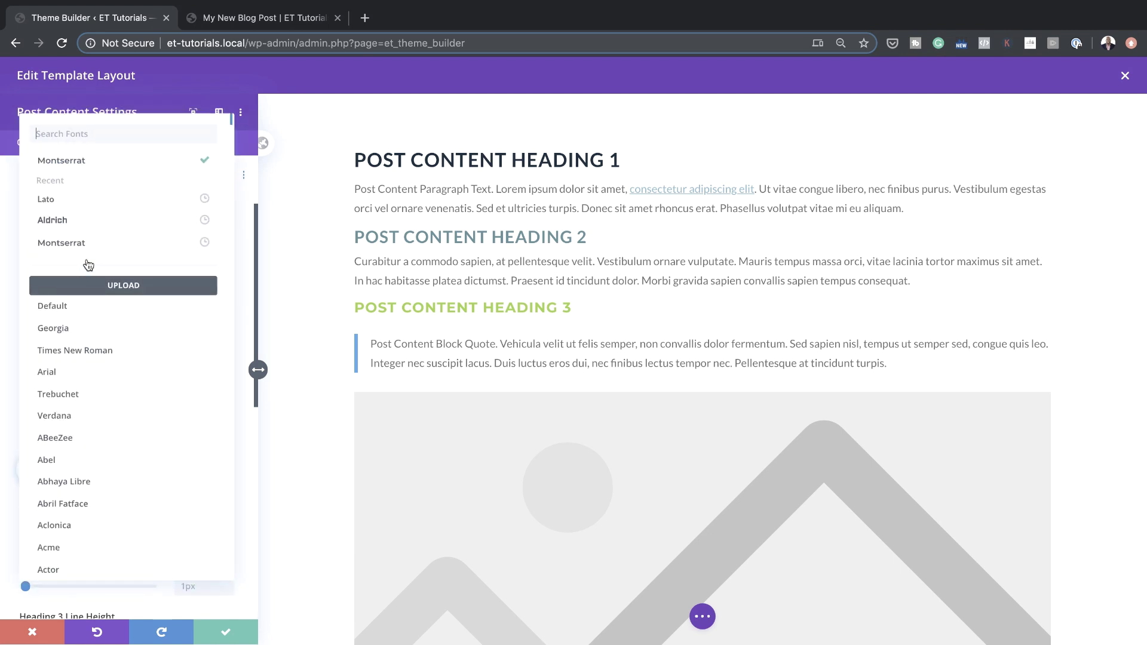
left_click(96, 204)
- Set headings 4 and 5 to Lato and change Heading 3 from green to gray-blue
left_click(145, 211)
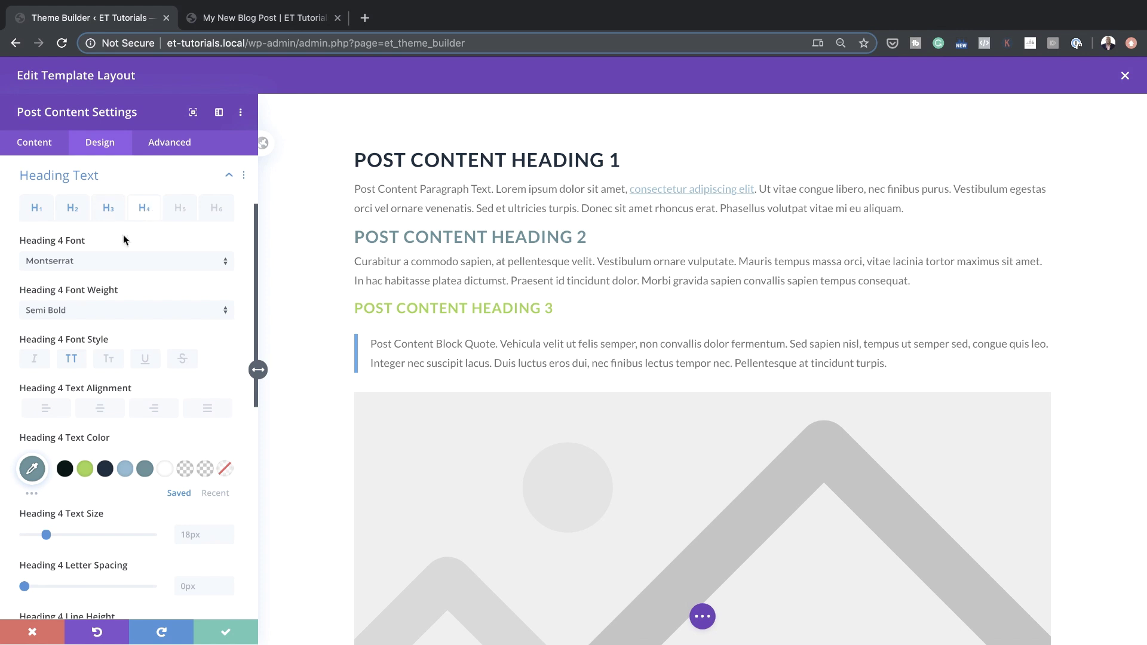
left_click(108, 263)
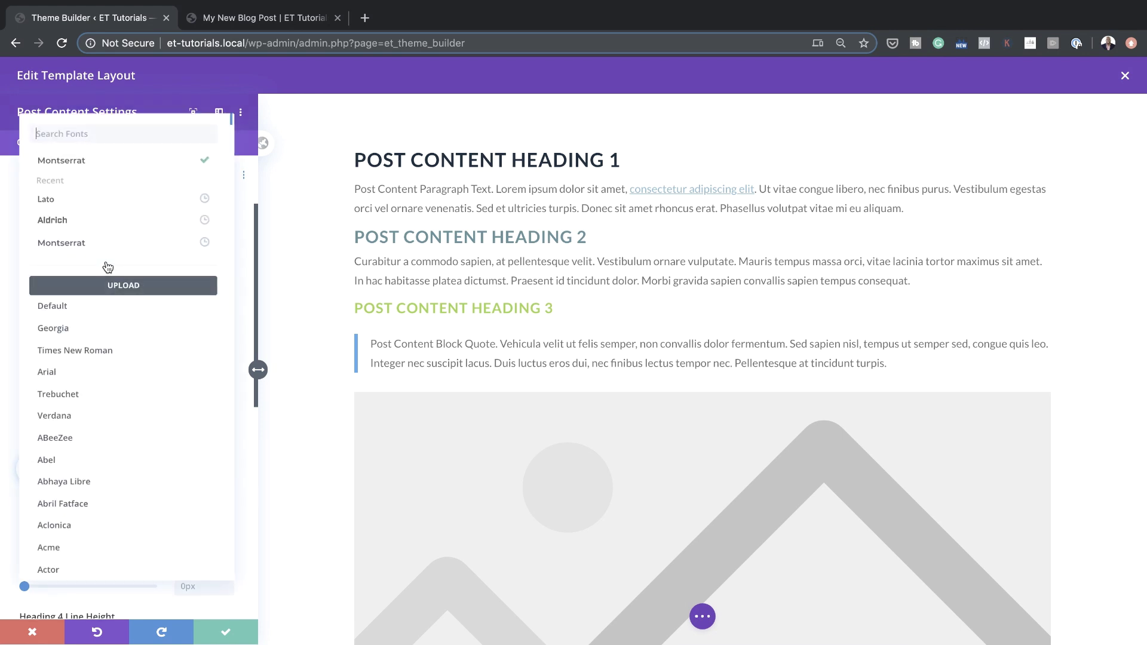
left_click(111, 199)
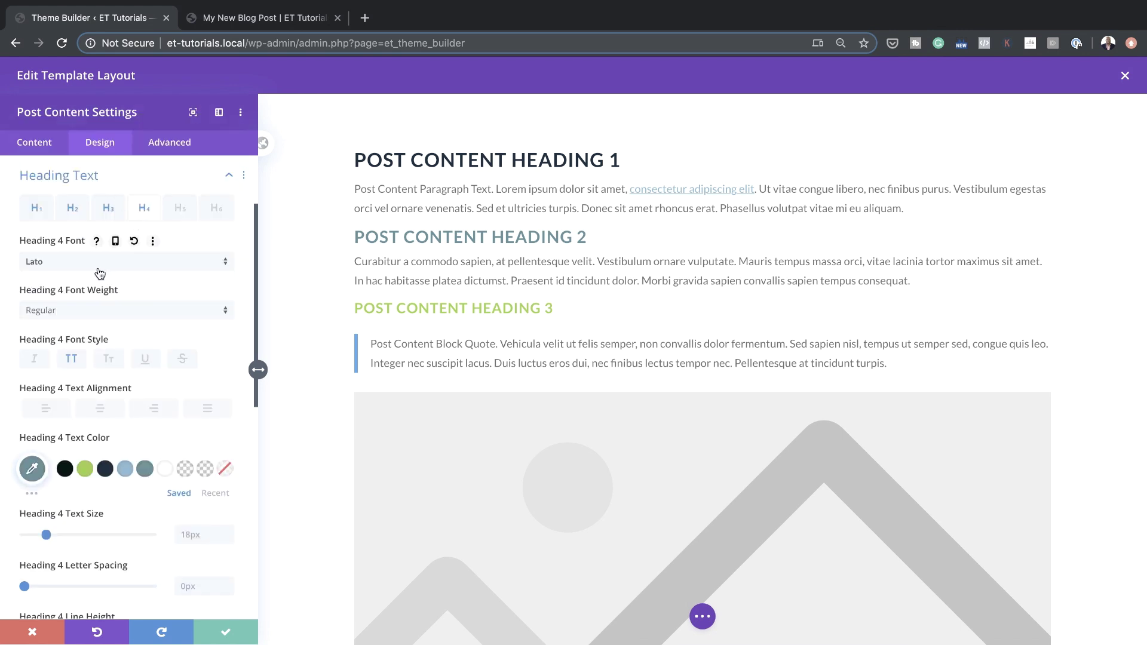
left_click(180, 213)
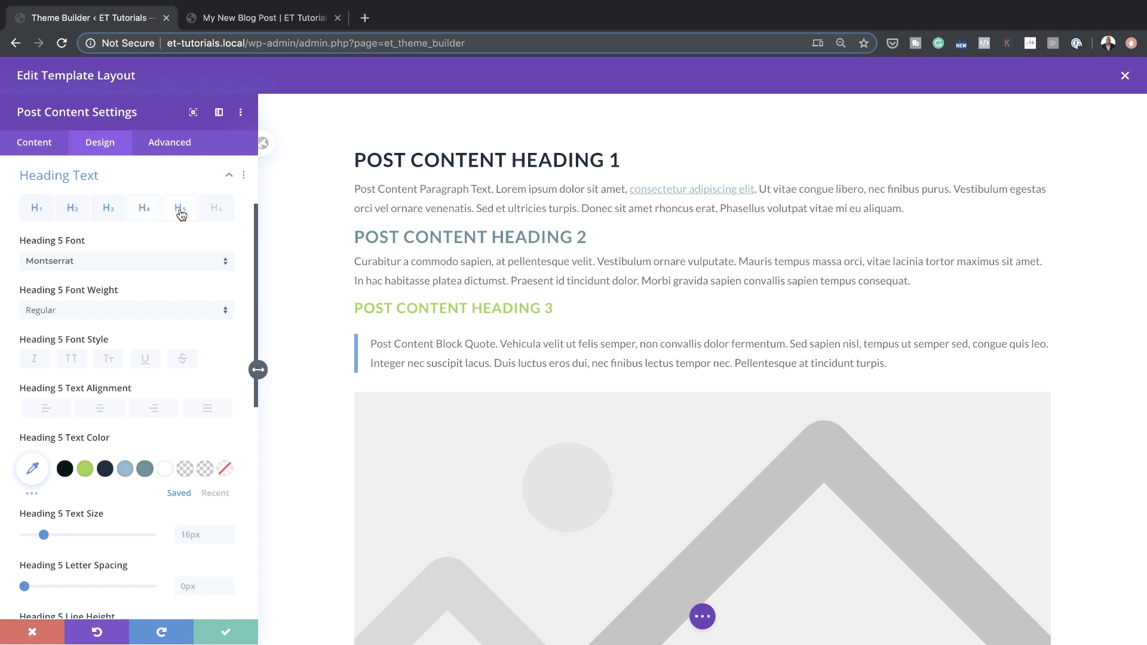
left_click(90, 263)
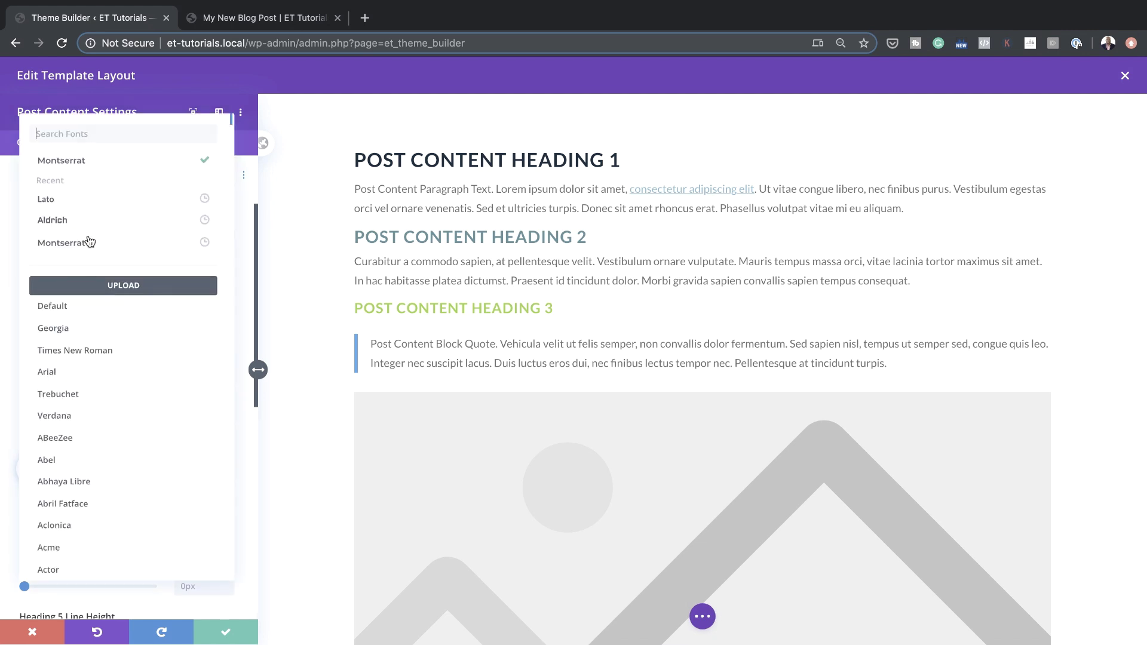
left_click(94, 199)
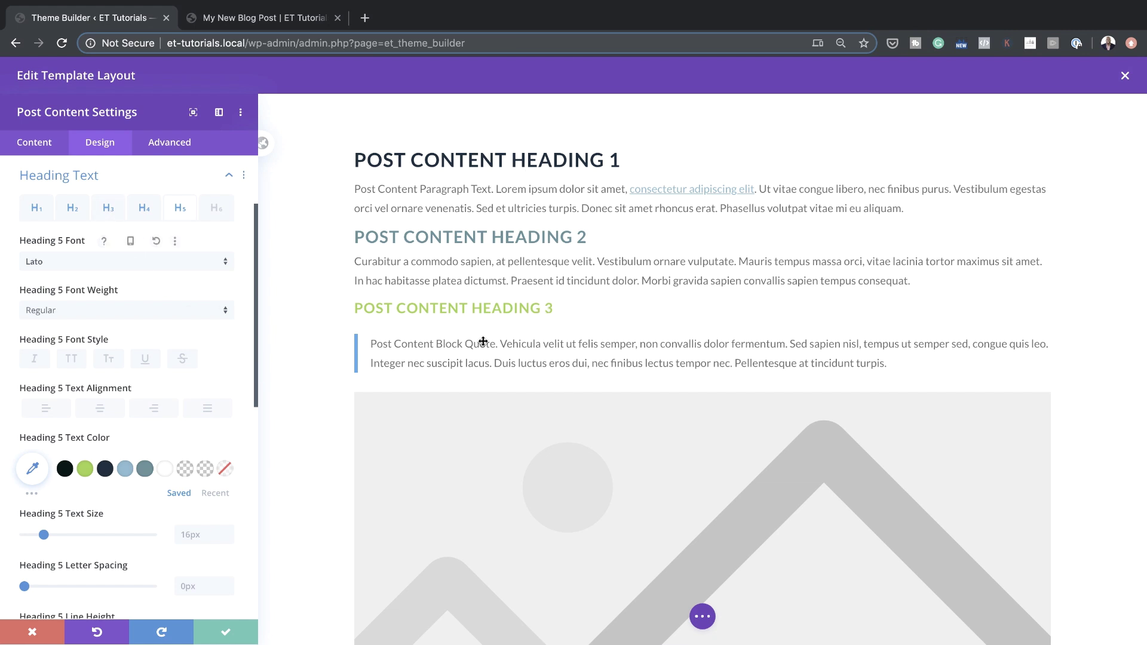
left_click(109, 209)
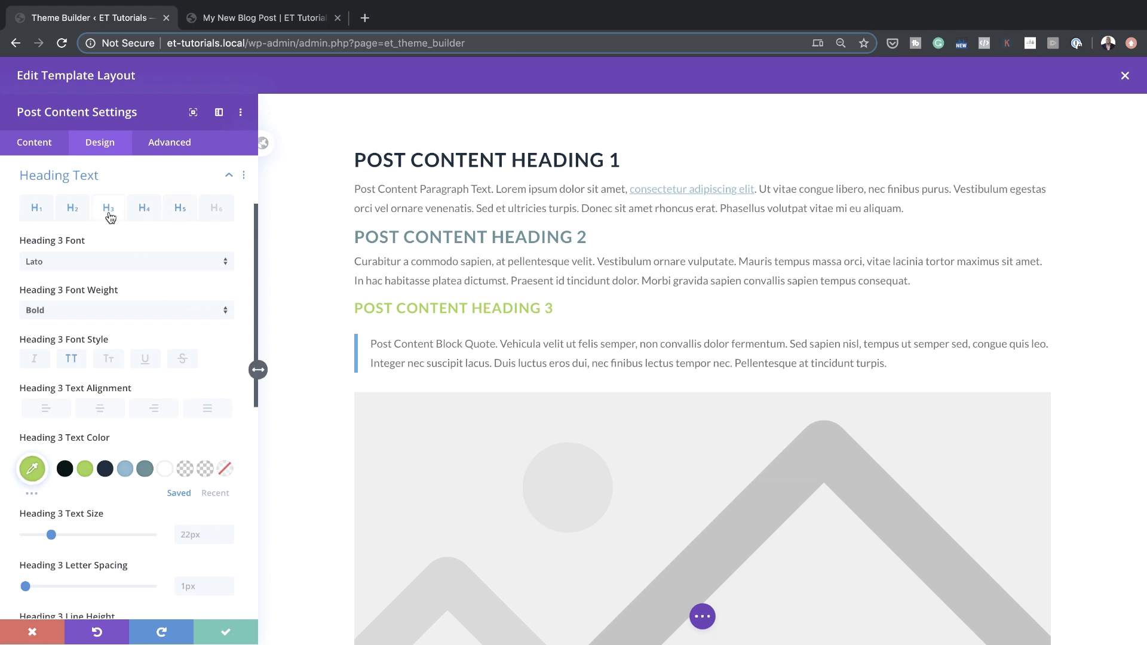
left_click(145, 468)
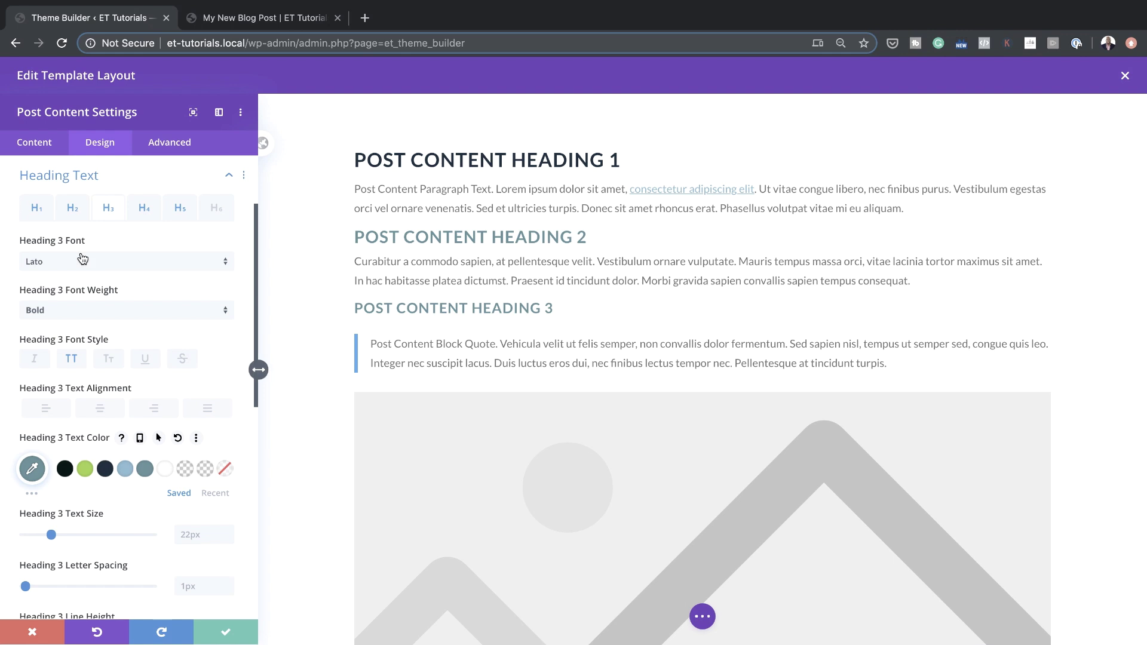
left_click(228, 175)
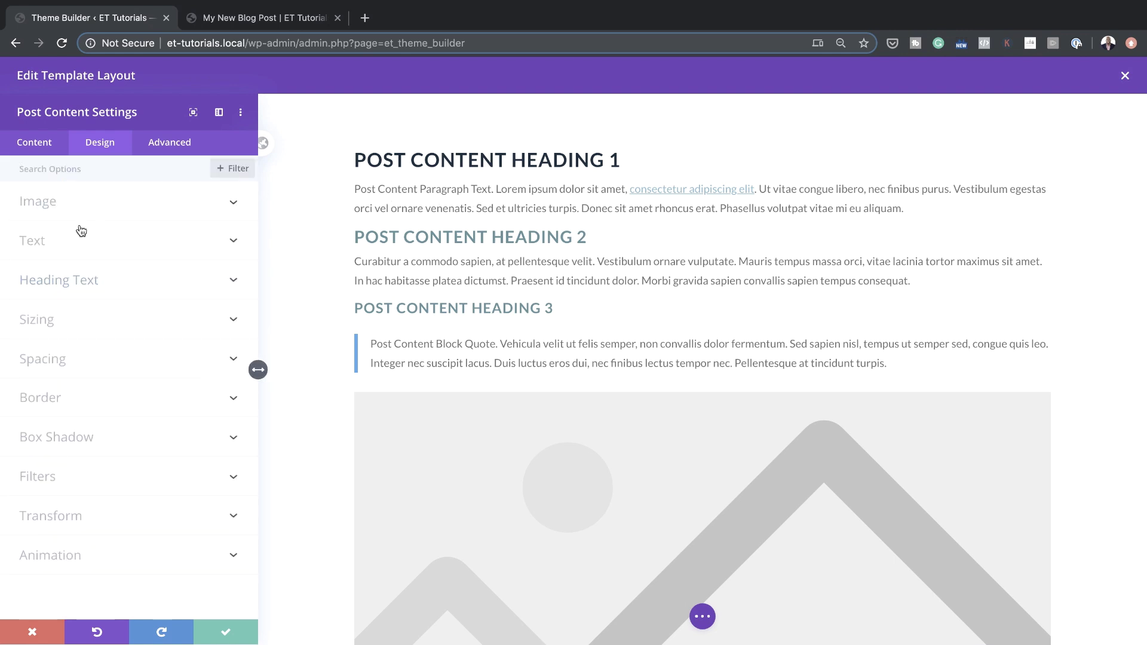
- Set the Post Content body text font to Montserrat
left_click(65, 242)
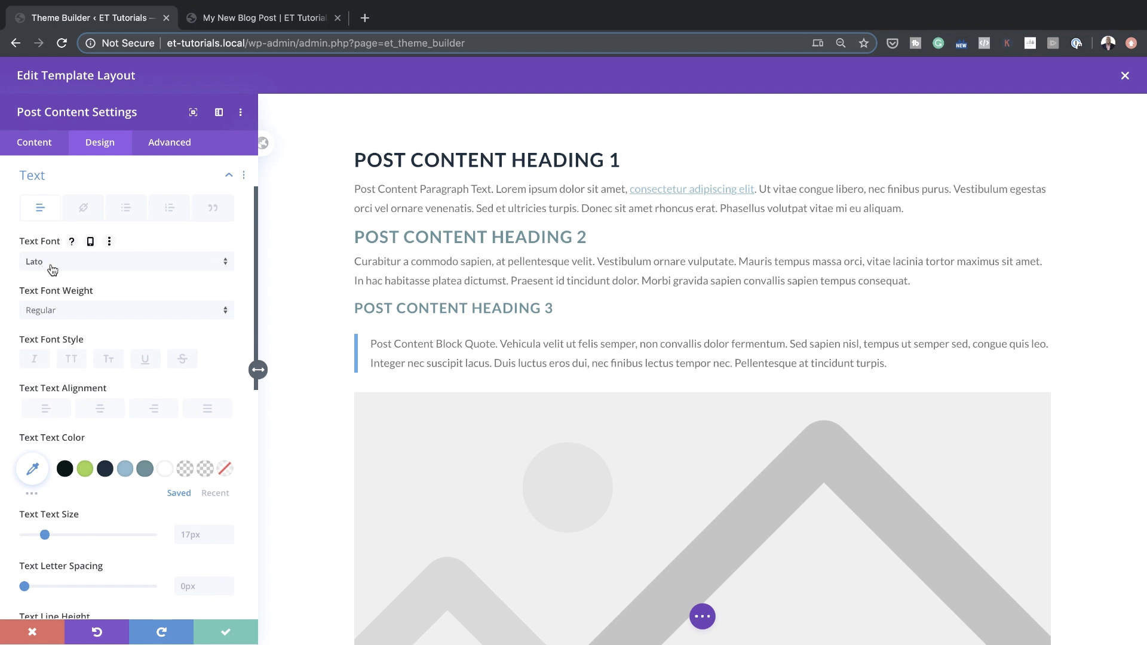
left_click(52, 264)
left_click(71, 243)
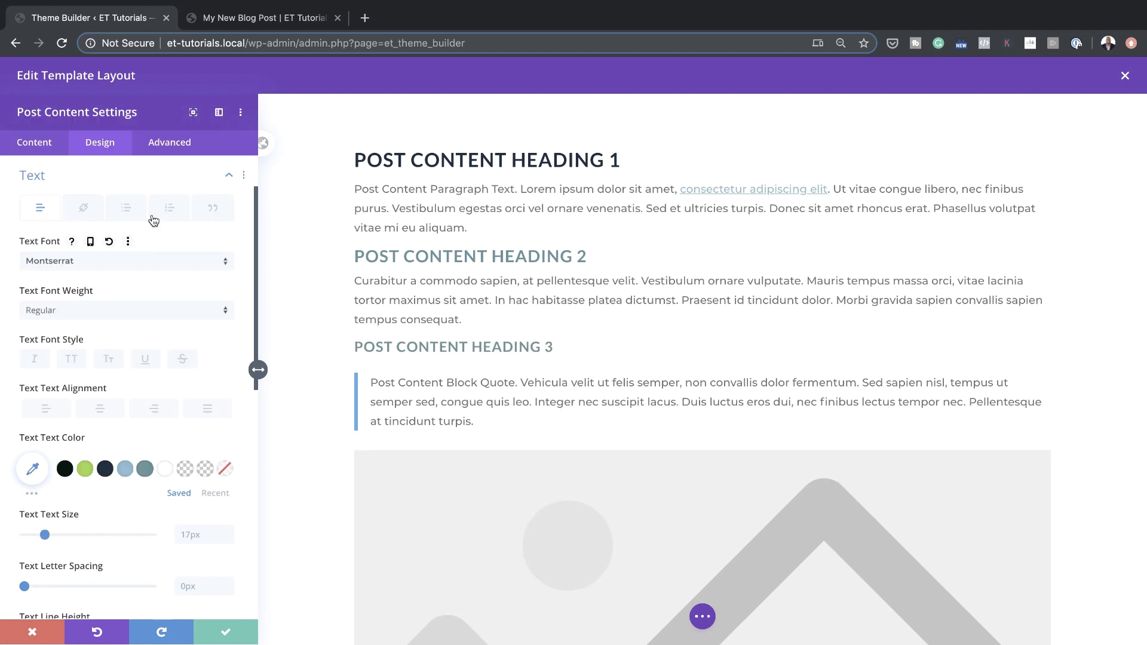
scroll(175, 532, "down", 1)
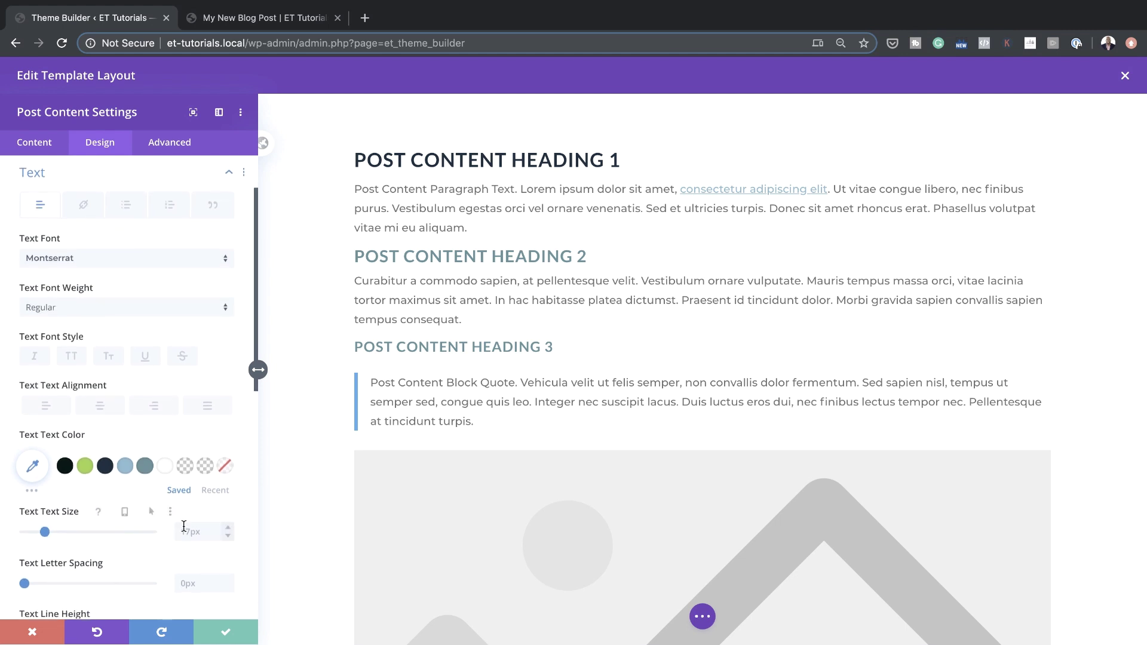
scroll(492, 448, "down", 5)
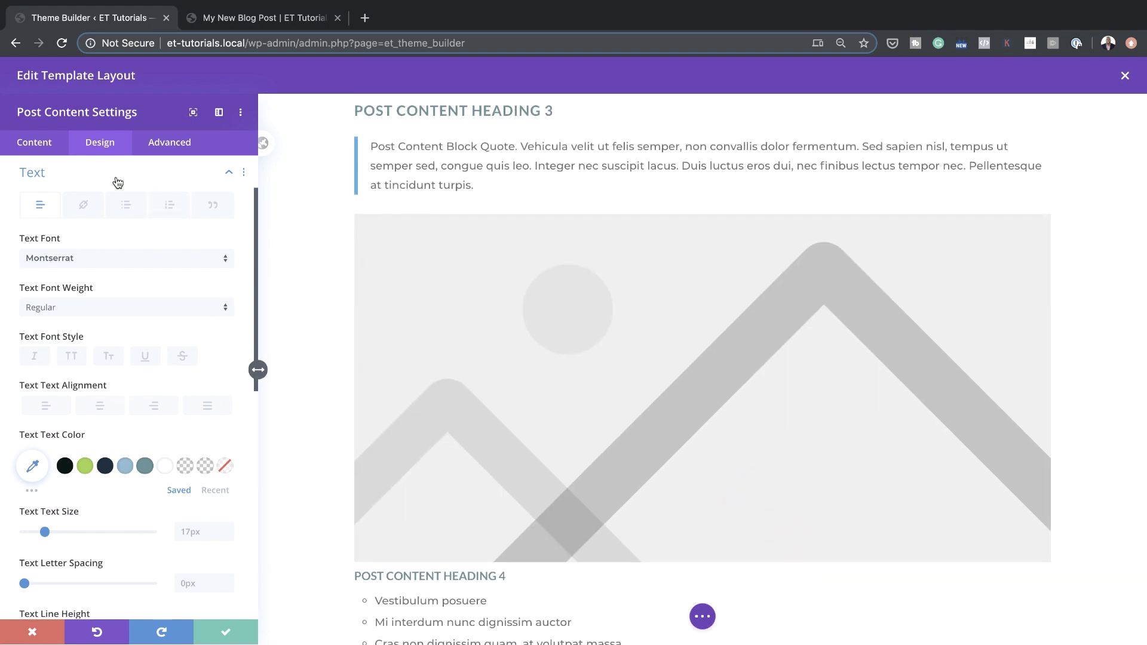
left_click(230, 175)
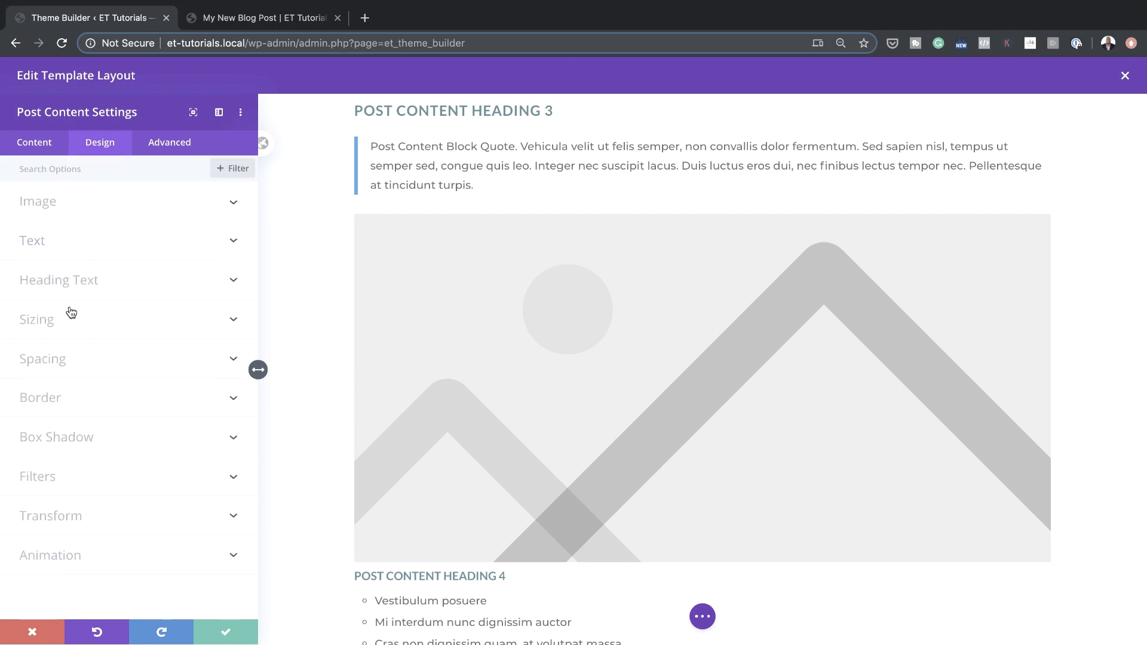
- Give post images 10px rounded corners, keep the module changes, and exit the template editor
left_click(76, 211)
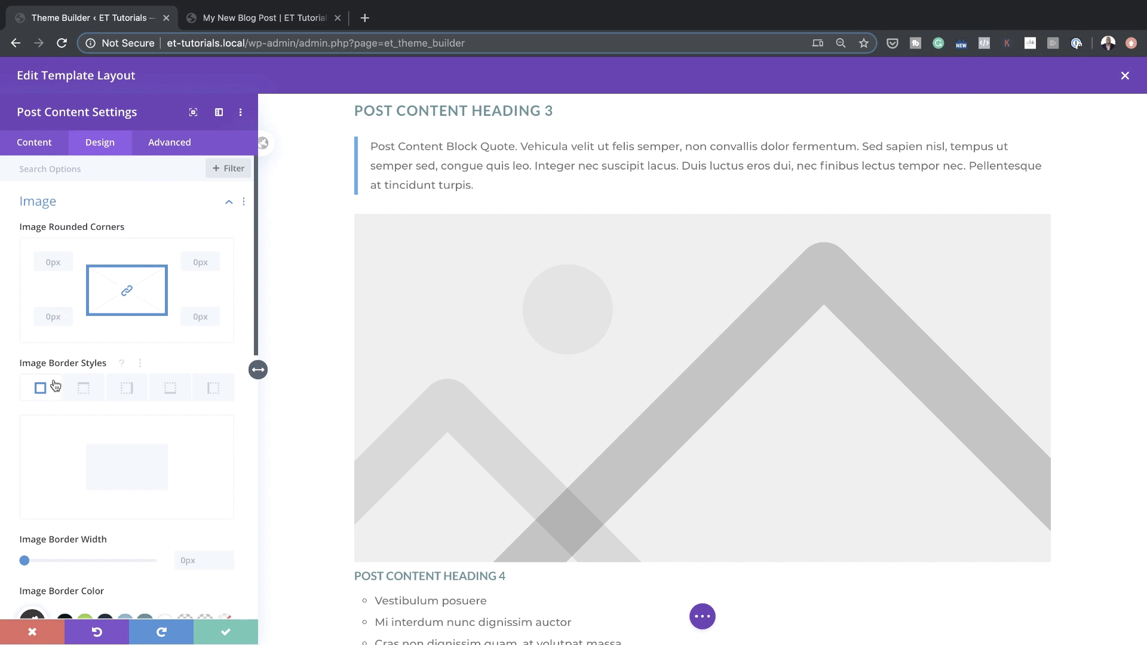
left_click_drag(53, 337, 85, 339)
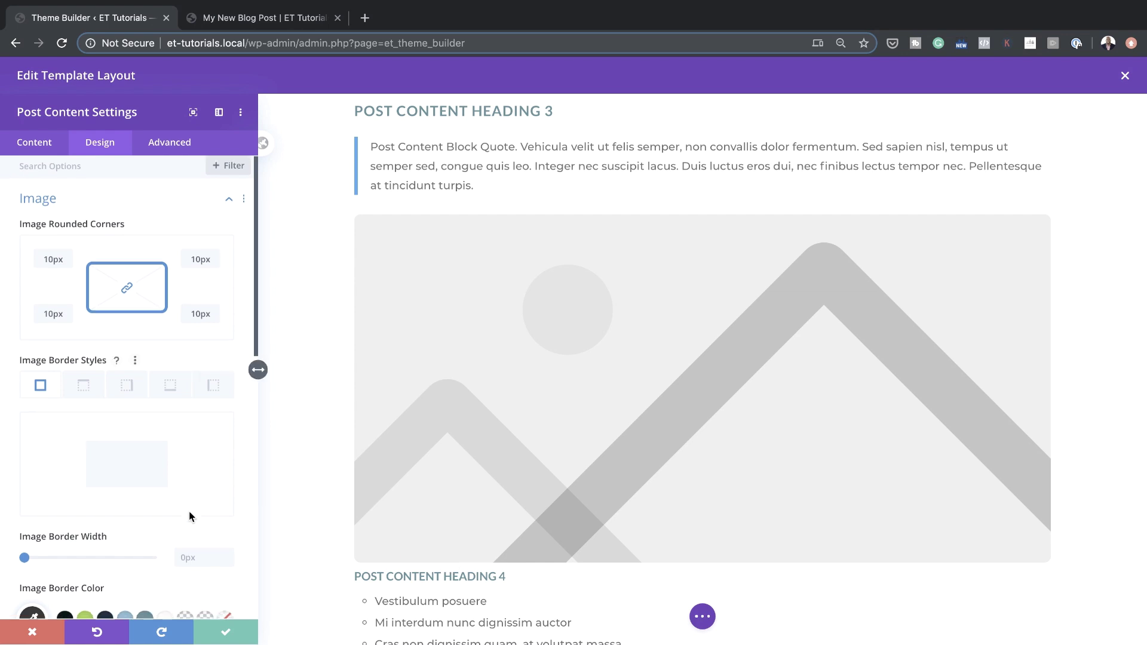
scroll(191, 517, "down", 6)
left_click(228, 634)
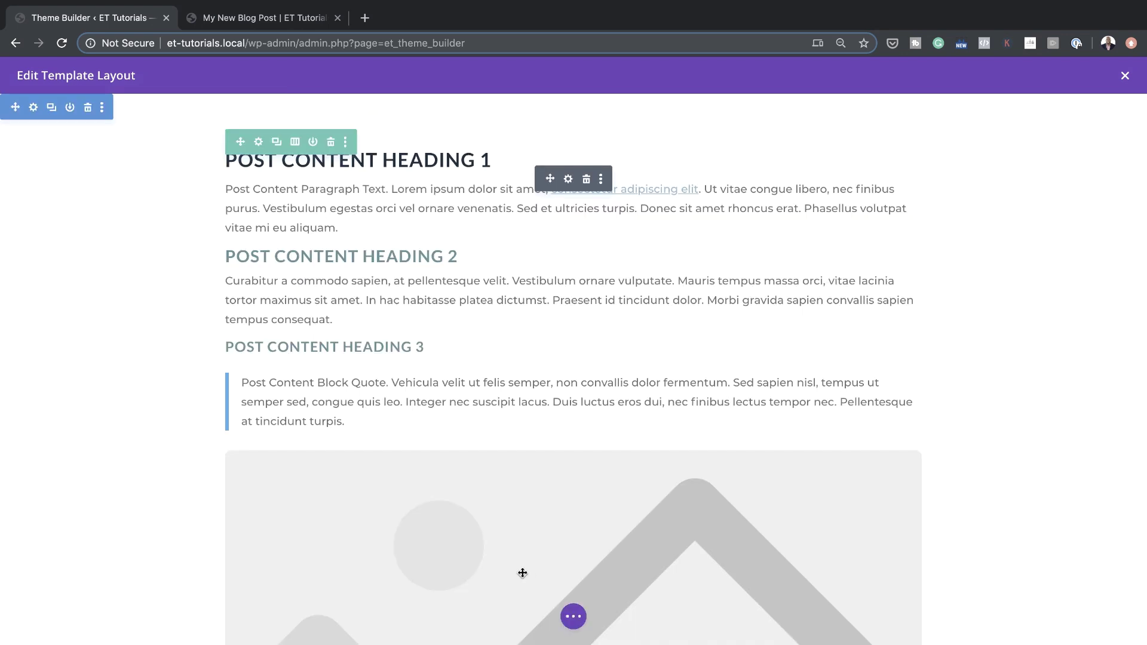
left_click(1125, 76)
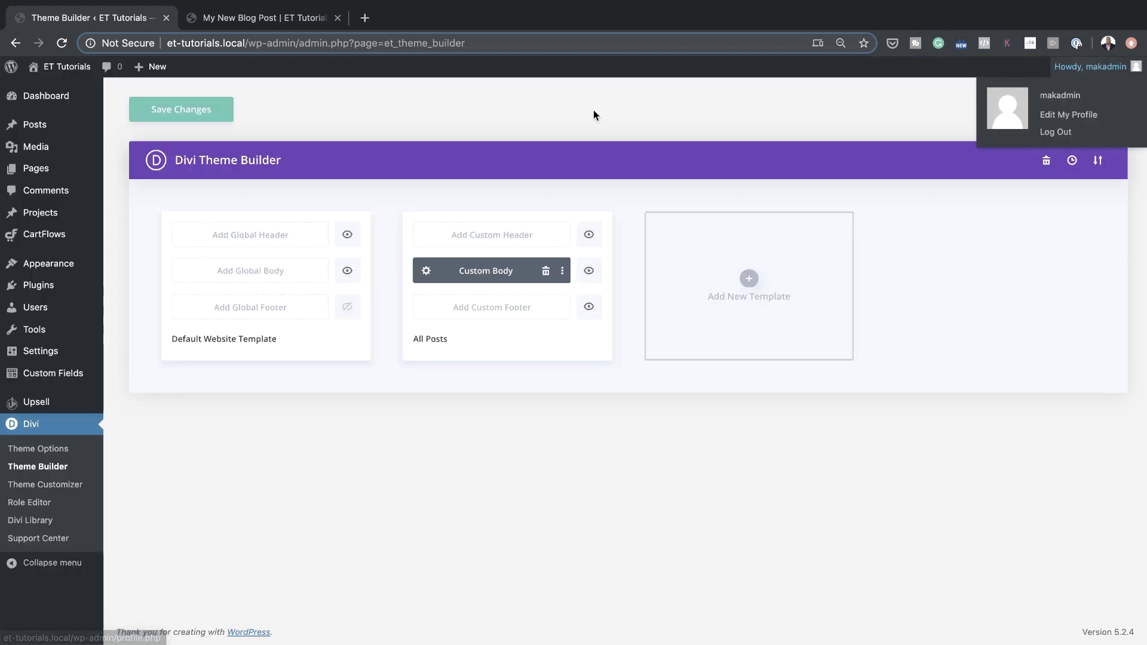
- Save the Theme Builder changes so the styled All Posts template is kept
left_click(203, 112)
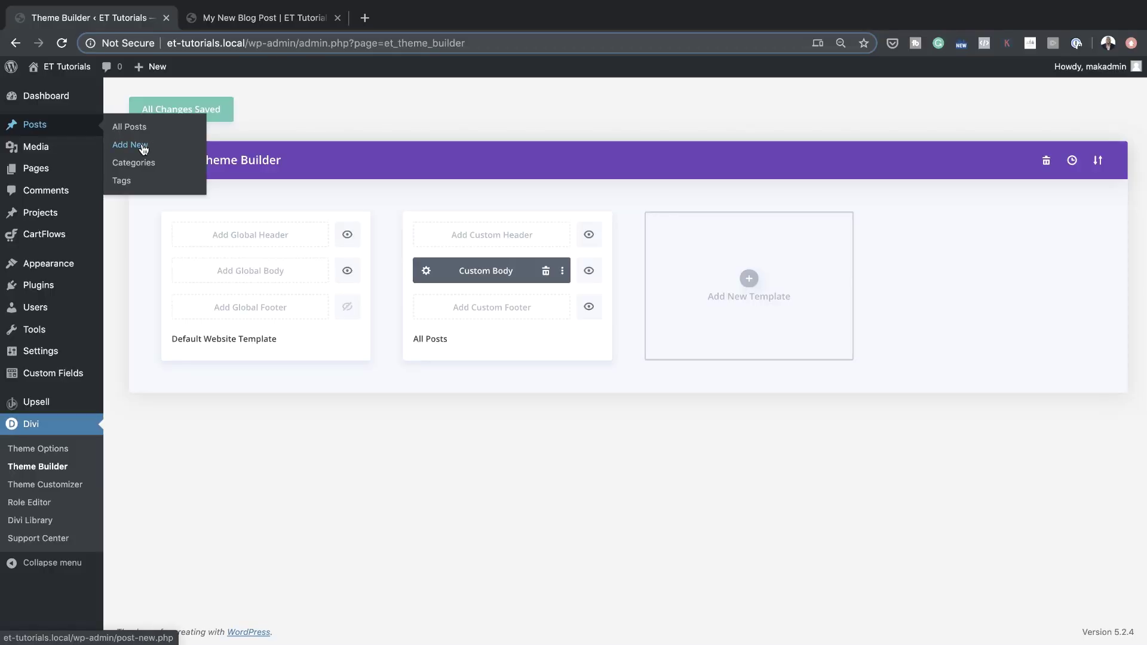
- Add a new post titled 'My new template design' using the default editor, with an empty paragraph
left_click(143, 149, "super")
left_click_drag(418, 18, 254, 16)
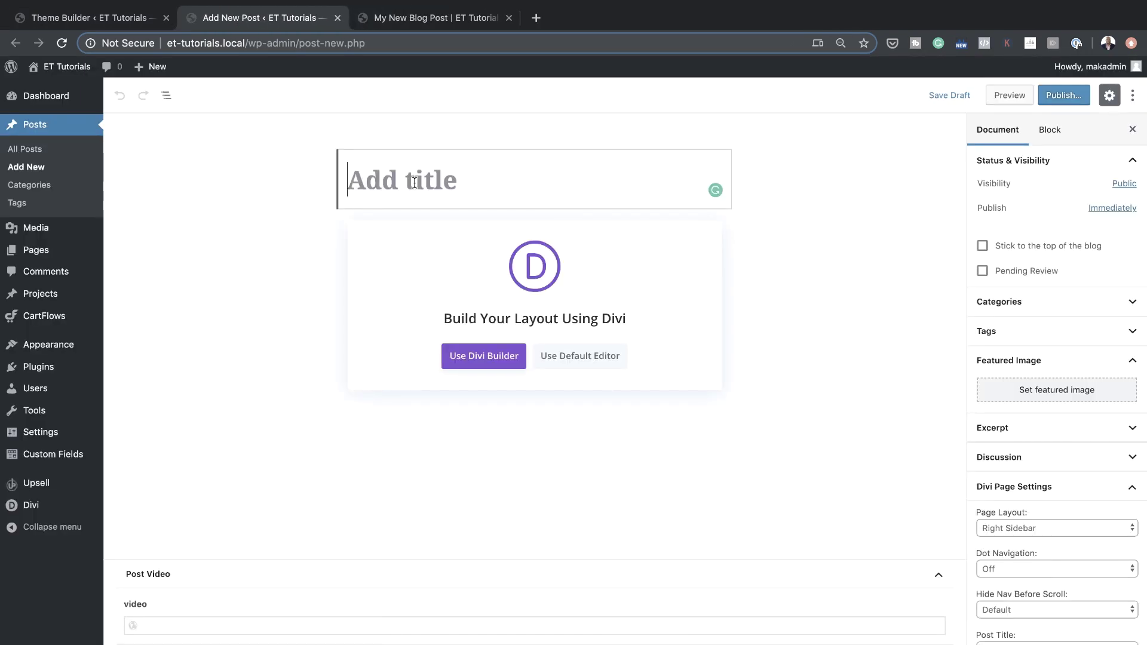
type("My ")
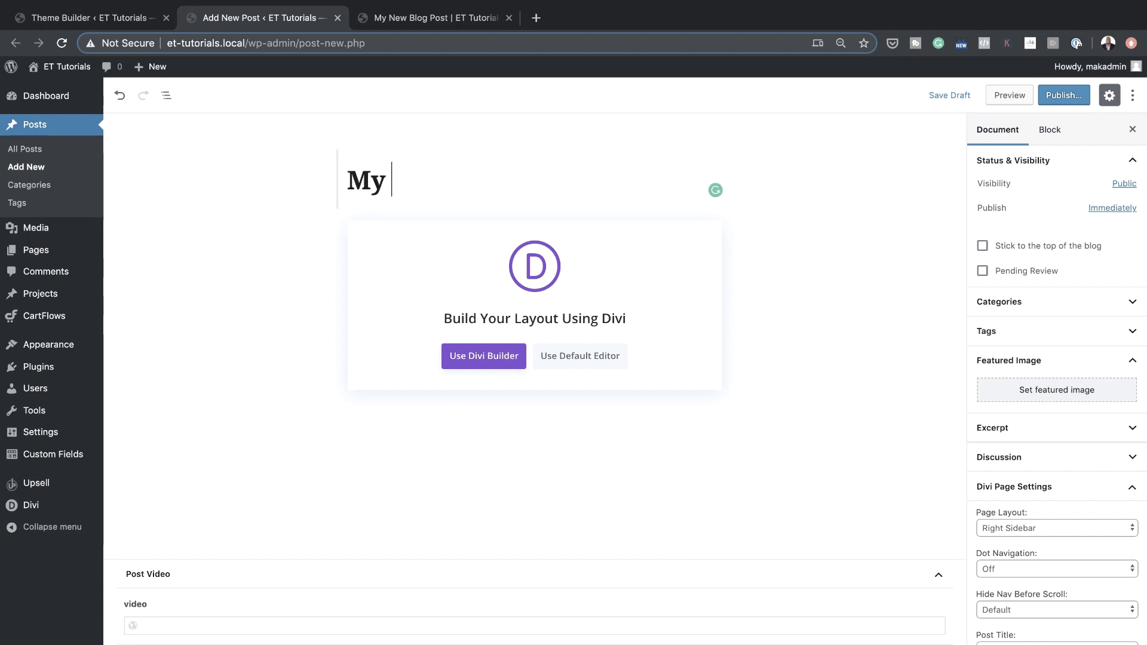
type("new template design")
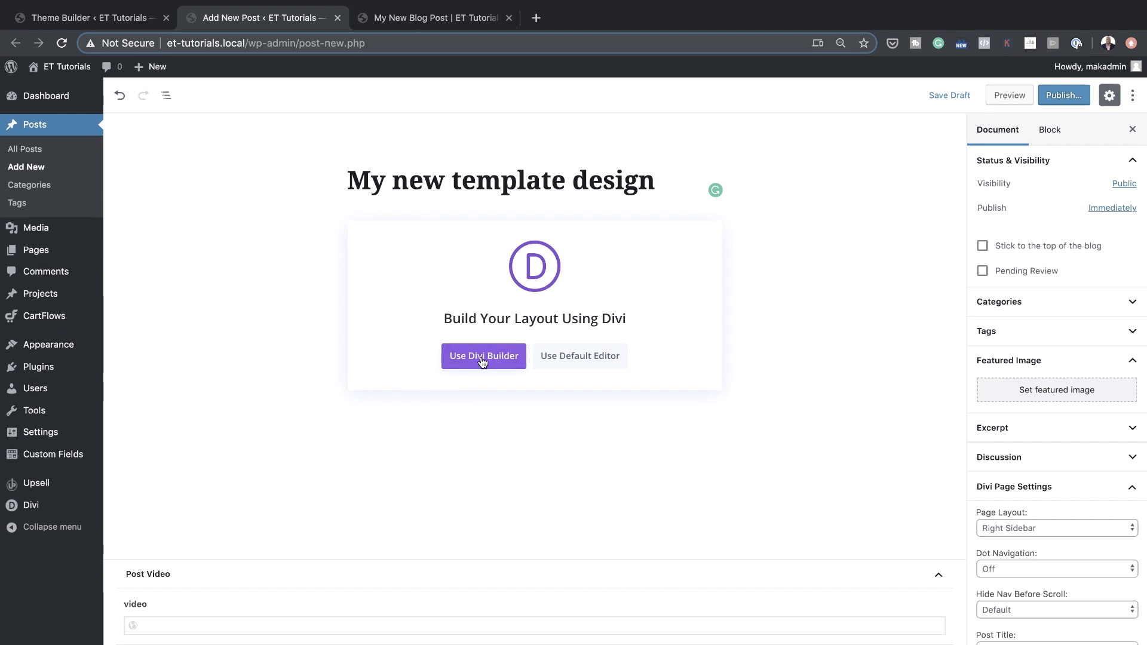
left_click(583, 358)
left_click(440, 229)
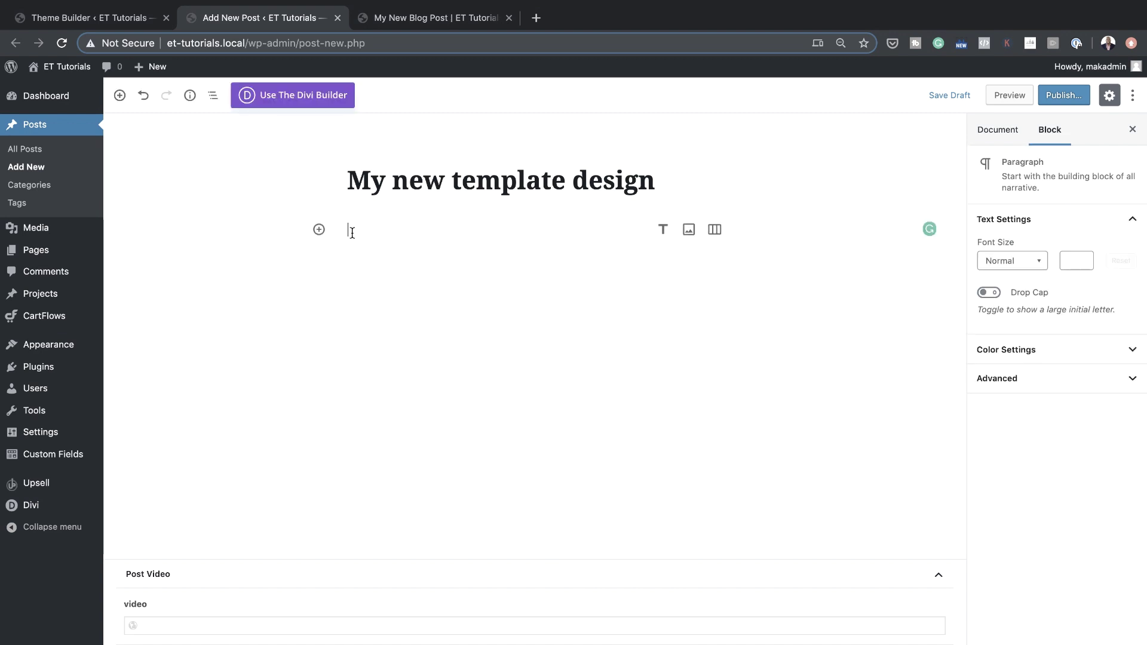
- Insert the crab photo food-06.jpg from the Media Library and add a paragraph below it
left_click(319, 230)
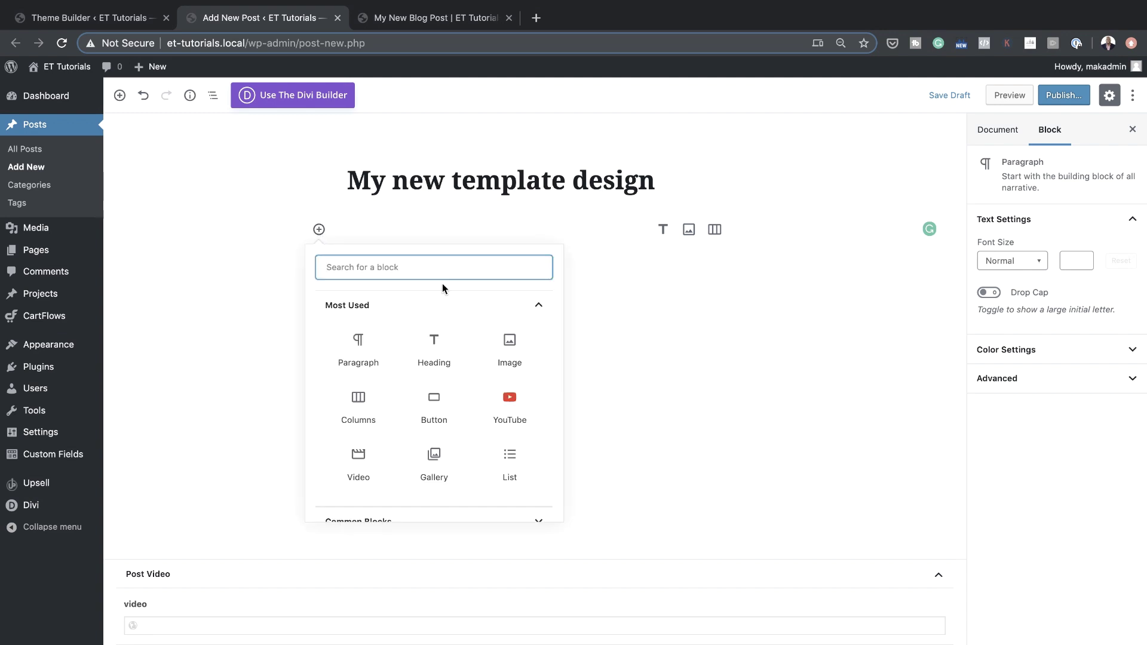
left_click(520, 355)
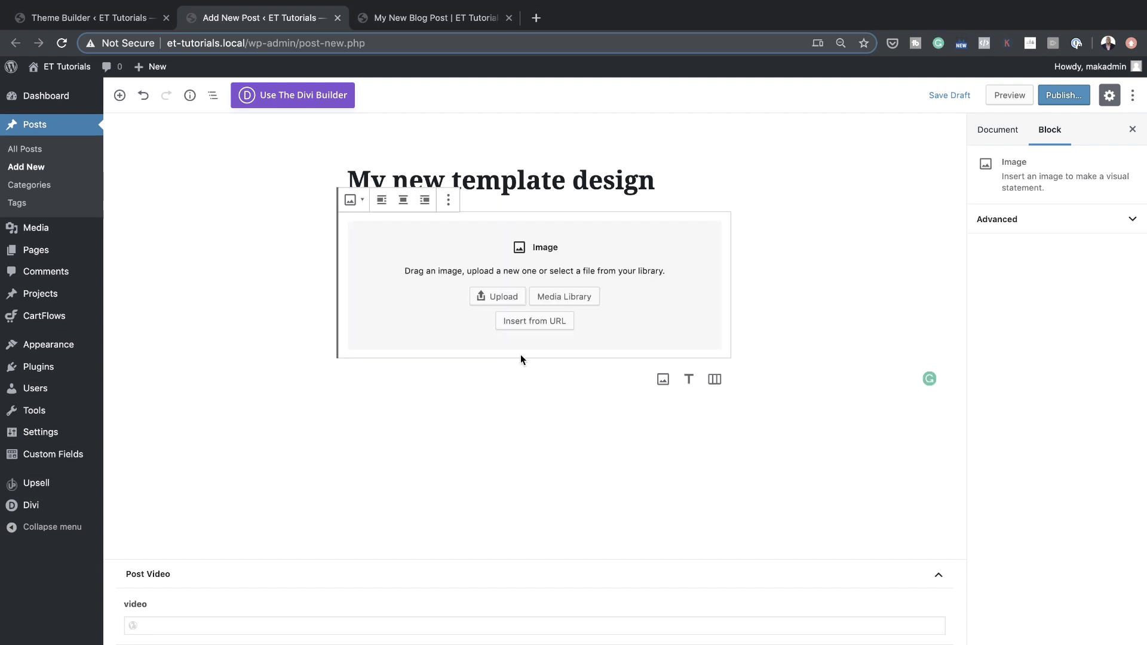
left_click(565, 297)
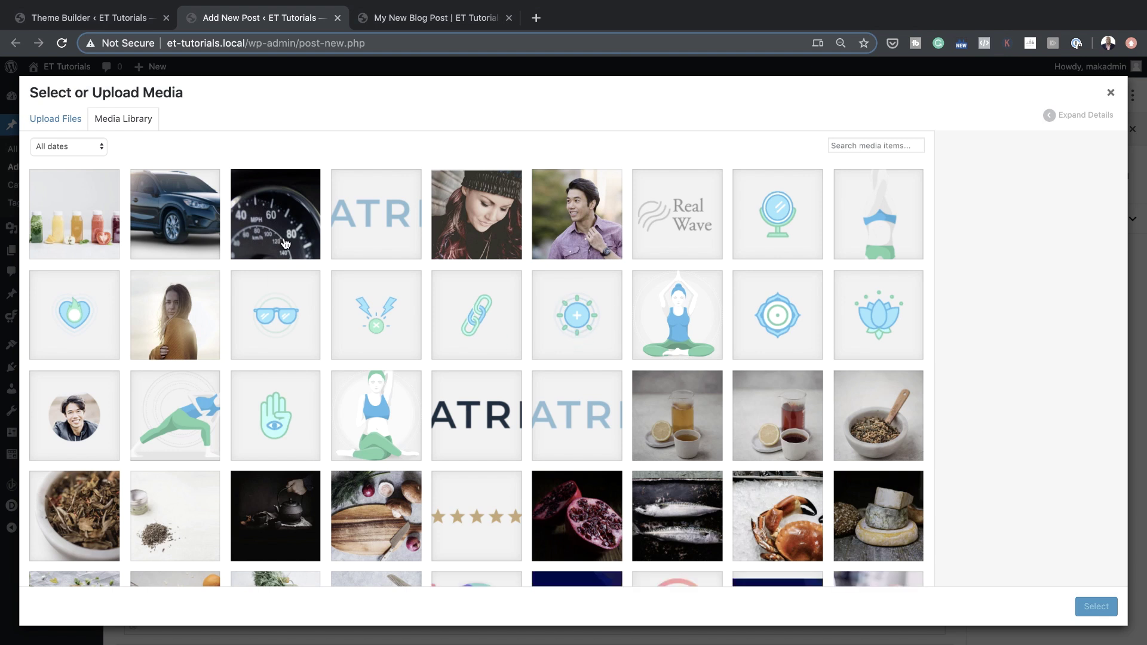
left_click(798, 526)
left_click(1096, 609)
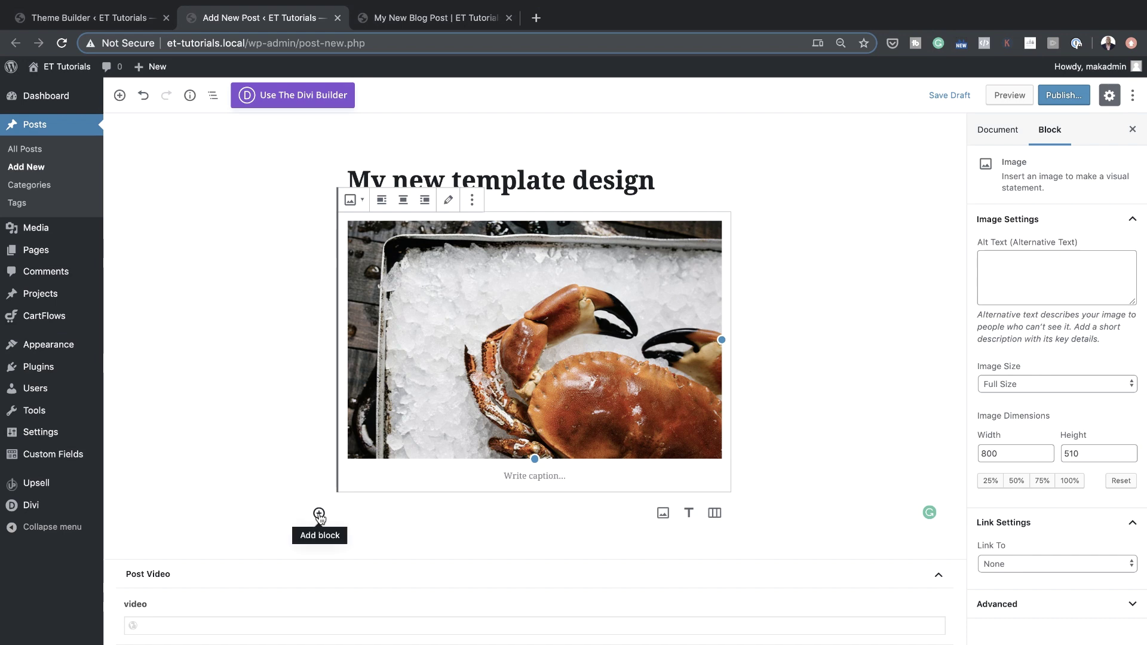
left_click(319, 515)
left_click(356, 332)
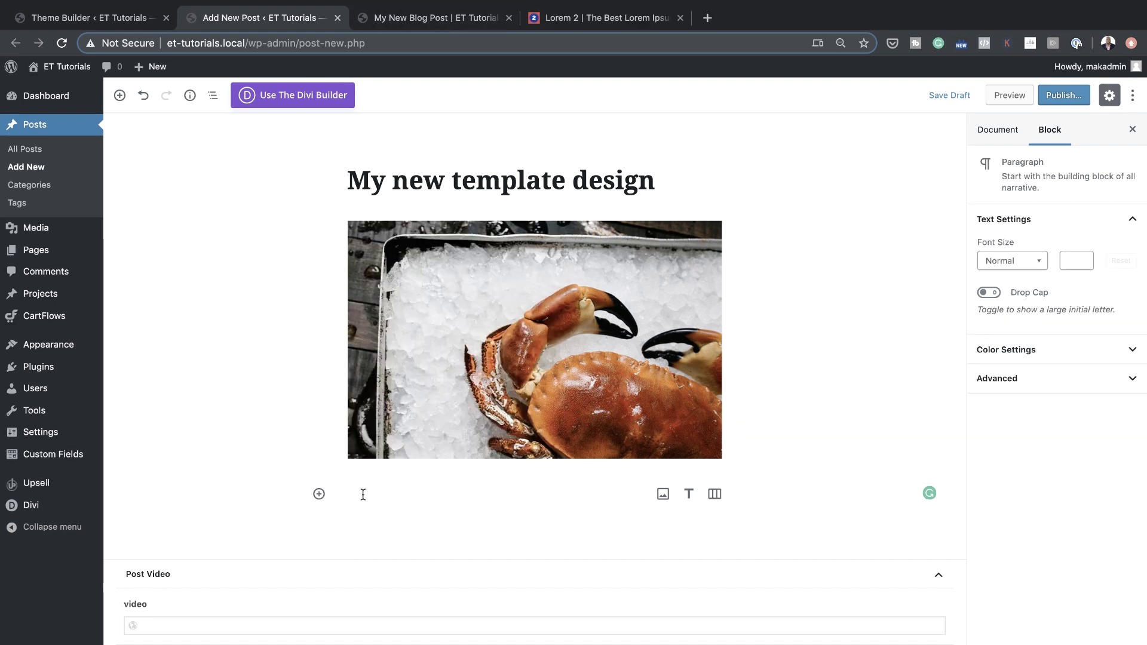
- Paste lorem ipsum text and split the first paragraph after 'amet', capitalising the next sentence
type("Lorem ipsum dolor sit amet, consectetuer adipiscing elit. Donec odio. Quisque volutpat mattis eros. Nullam malesuada erat ut turpis. Suspendisse urna nibh, viverra non, semper suscipit, posuere a, pede. Donec nec justo eget felis facilisis fermentum. Aliquam porttitor mauris sit amet orci. Aenean dignissim pellentesque felis. Morbi in sem quis dui placerat ornare. Pellentesque odio nisi, euismod in, pharetra a, ultricies in, diam. Sed arcu. Cras consequat. Praesent dapibus, neque id cursus faucibus, tortor neque egestas auguae, eu vulputate magna eros eu erat. Aliquam erat volutpat. Nam dui mi, tincidunt quis, accumsan porttitor, facilisis luctus, metus. Phasellus ultrices nulla quis nibh. Quisque a lectus. Donec consectetuer ligula vulputate sem tristique cursus. Nam nulla quam, gravida non, commodo a, sodales sit amet, nisi.")
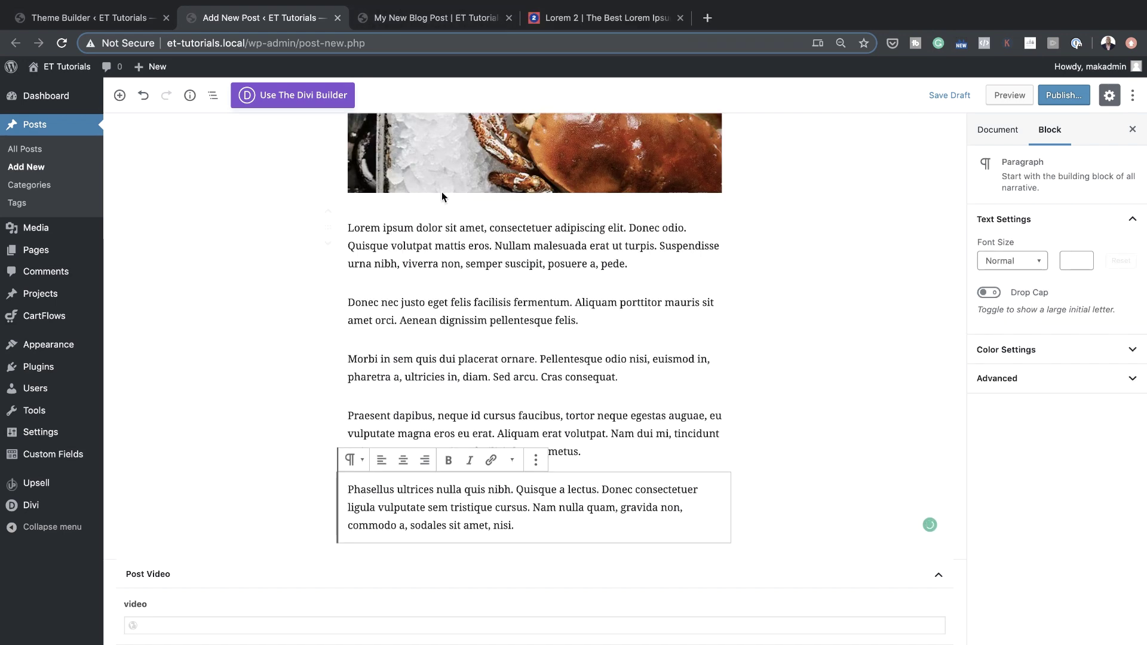
left_click(484, 229)
key("Return")
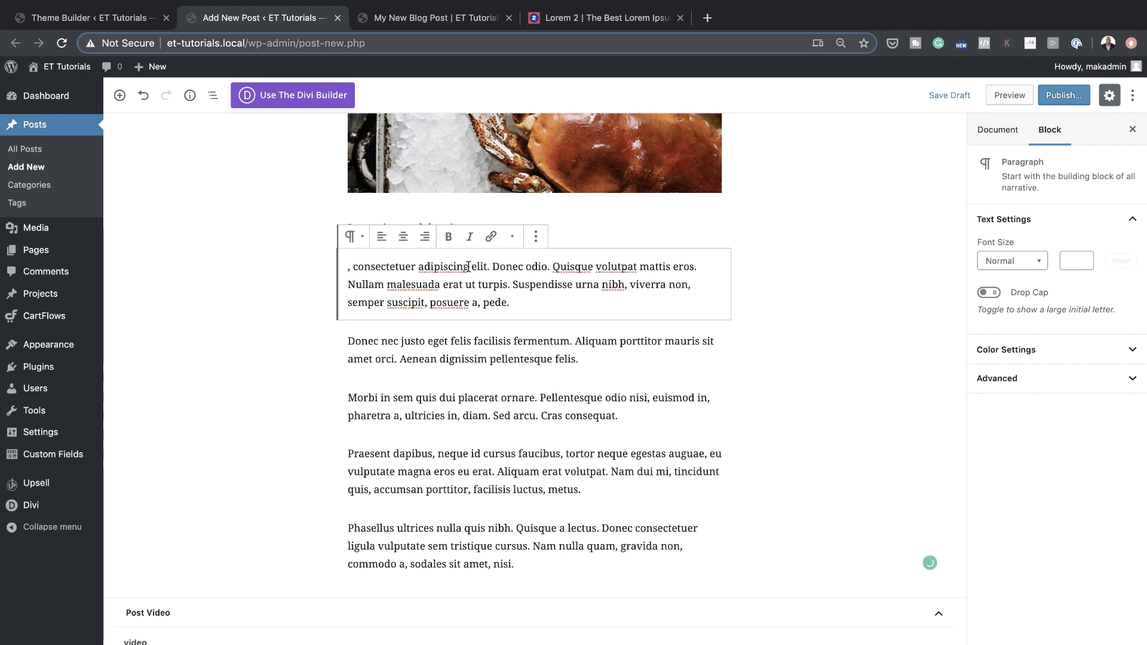
left_click(345, 270)
key("BackSpace")
type("C")
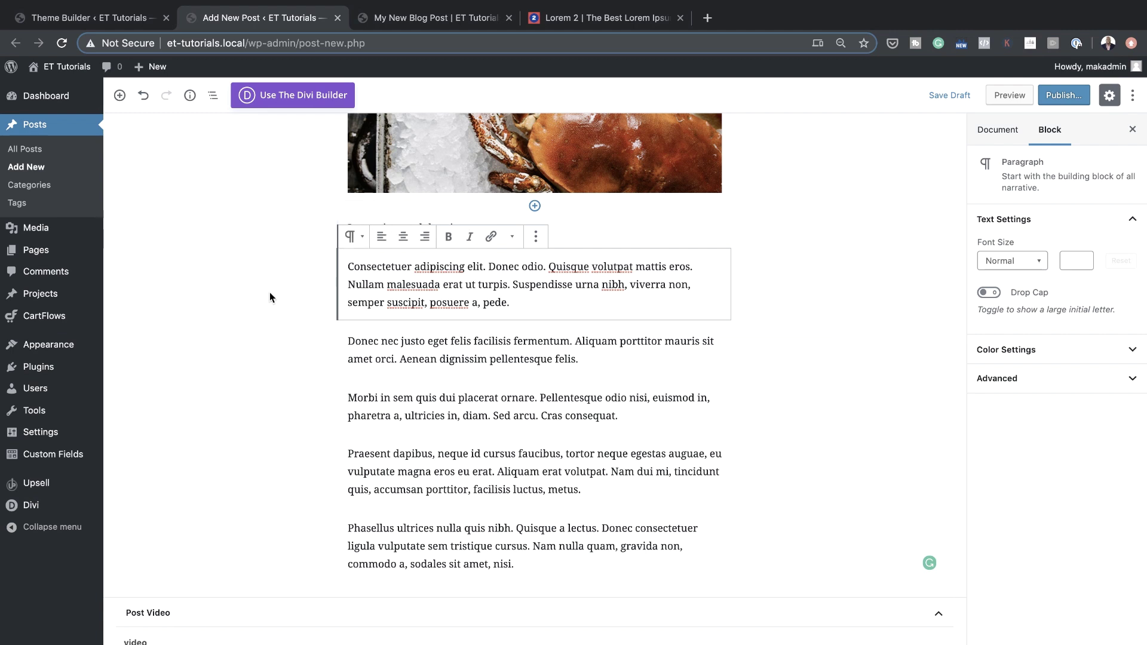
left_click(296, 326)
- Turn the 'Lorem ipsum dolor sit amet' line into a heading
triple_click(446, 228)
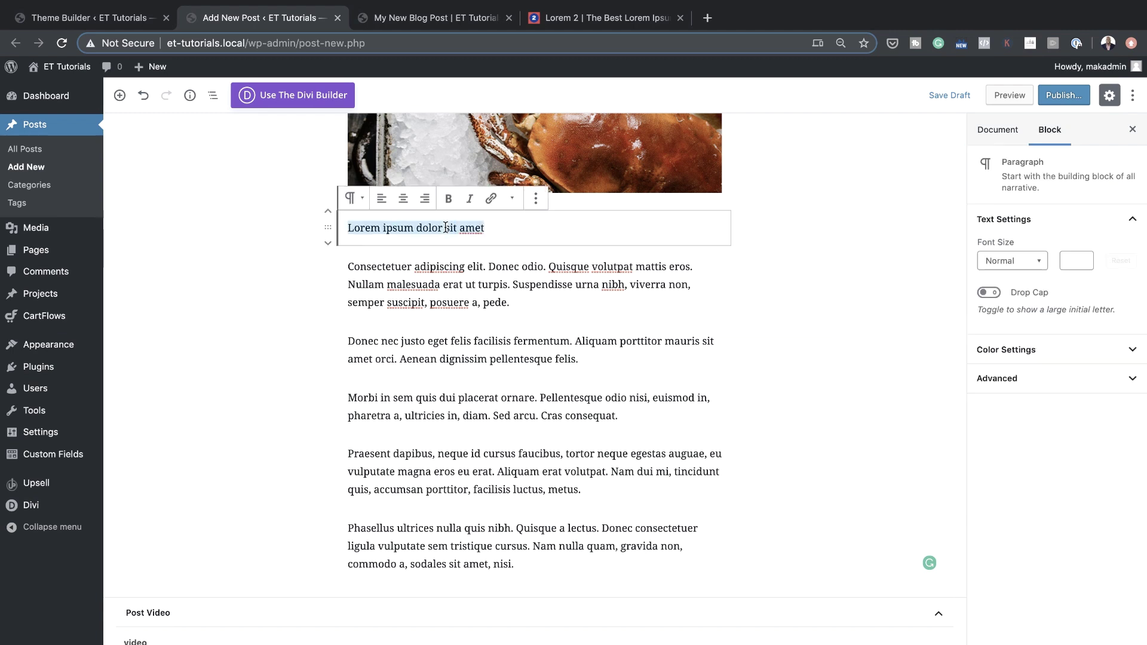
left_click(355, 199)
left_click(386, 279)
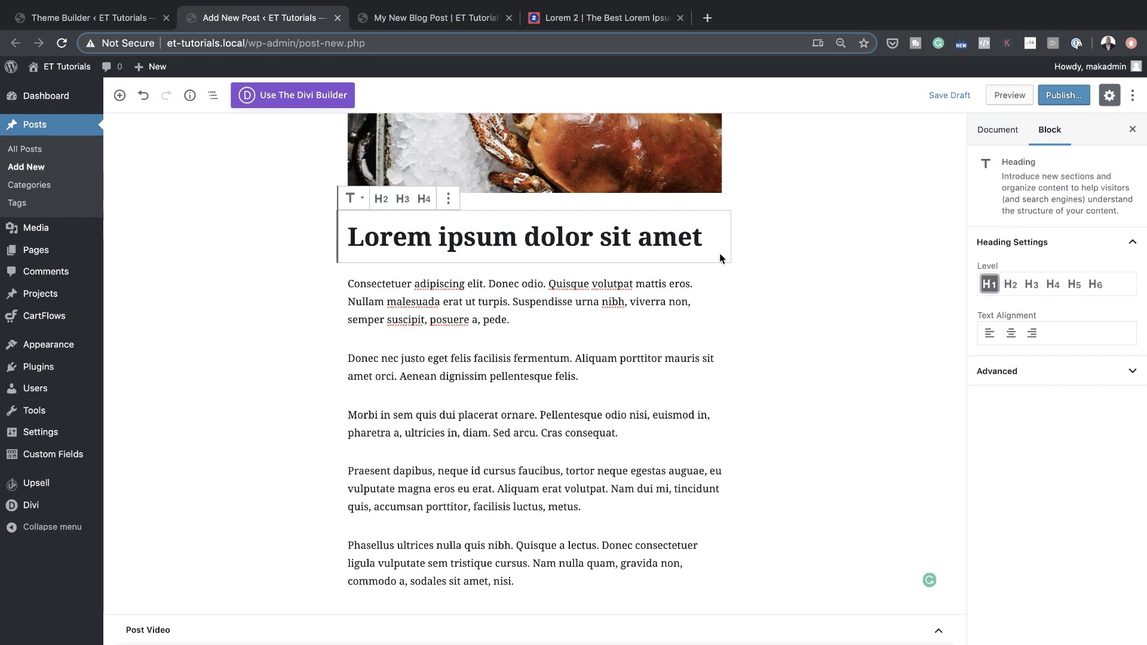
scroll(741, 237, "up", 5)
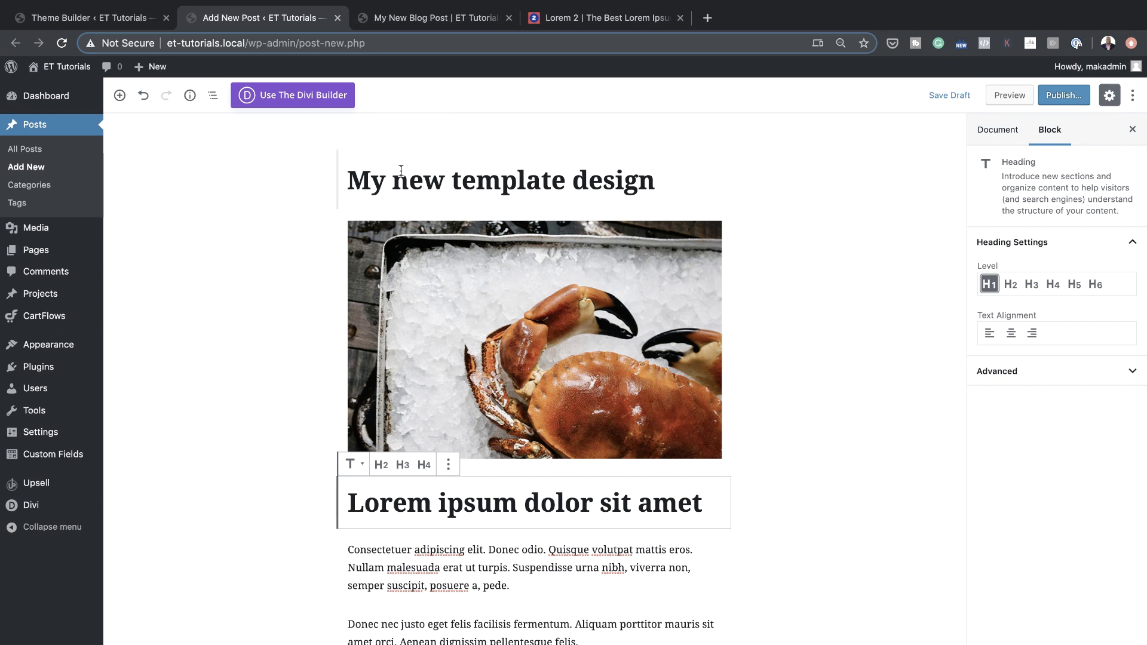
scroll(506, 393, "down", 4)
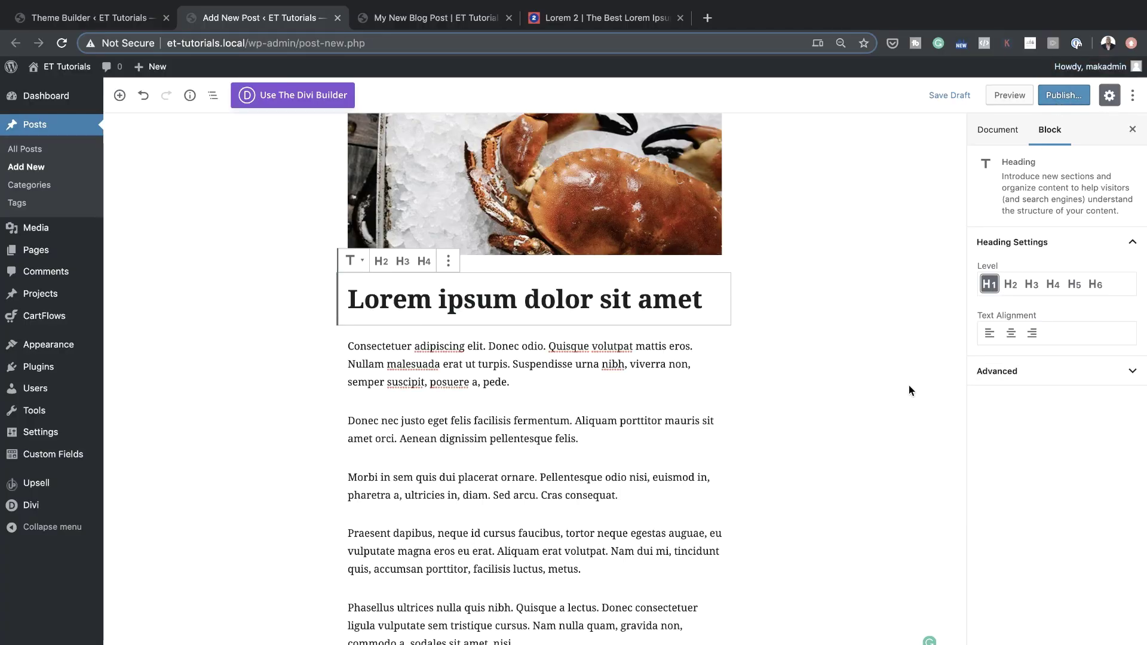
- Set the stuffed-bread toast photo as the featured image and publish the post
scroll(909, 385, "up", 4)
left_click(999, 131)
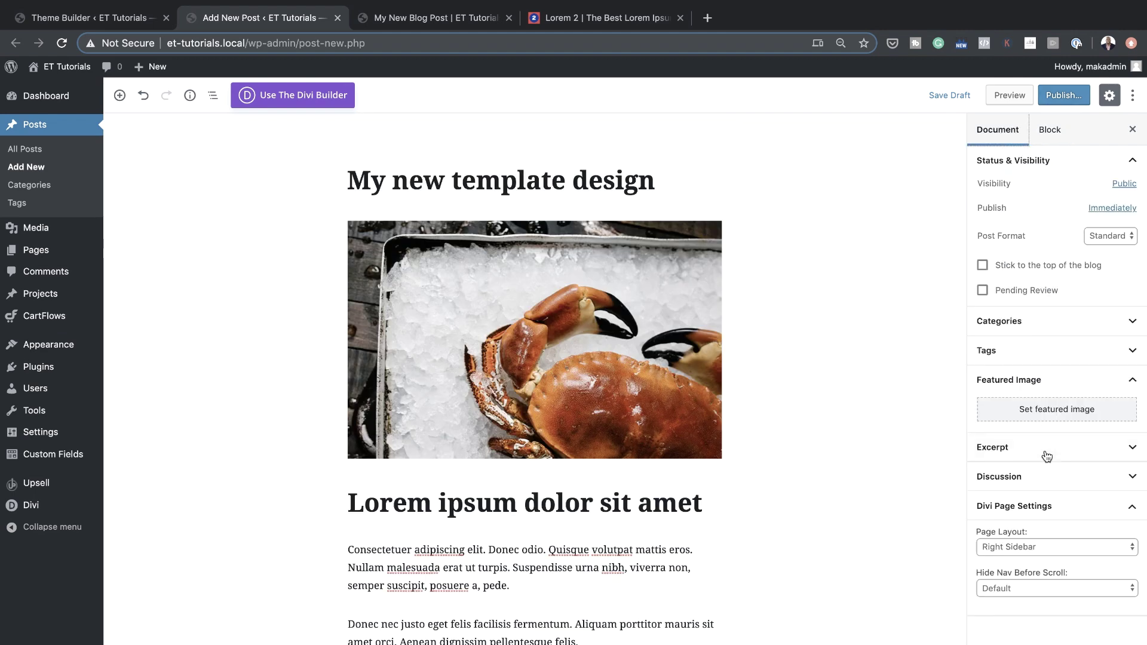
left_click(1047, 413)
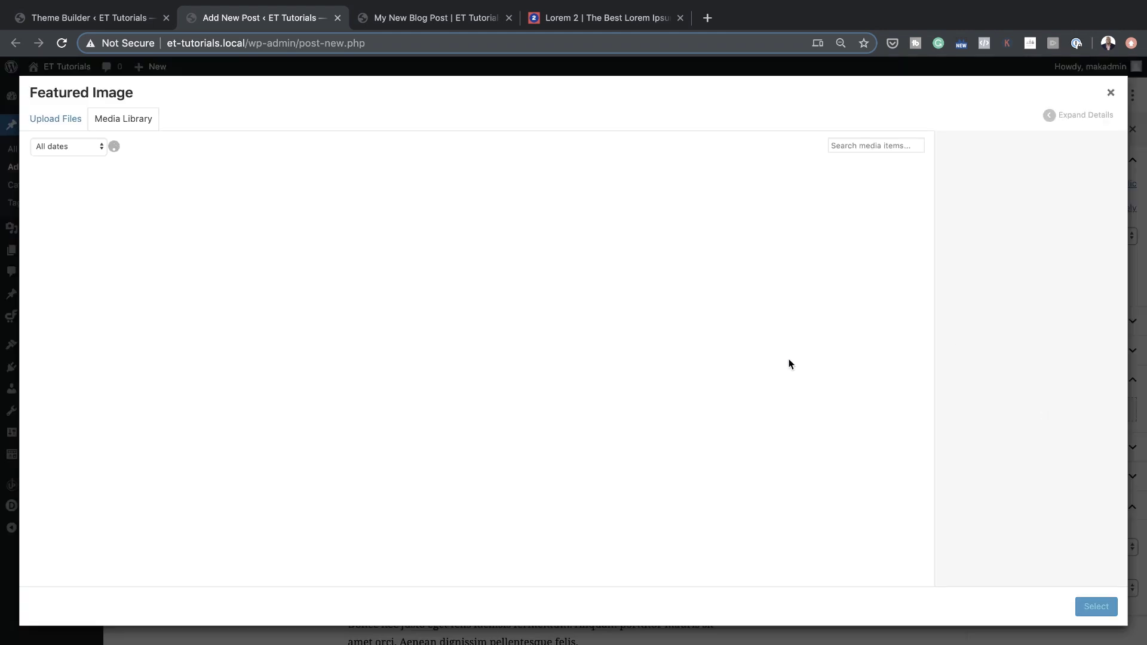
scroll(783, 369, "down", 5)
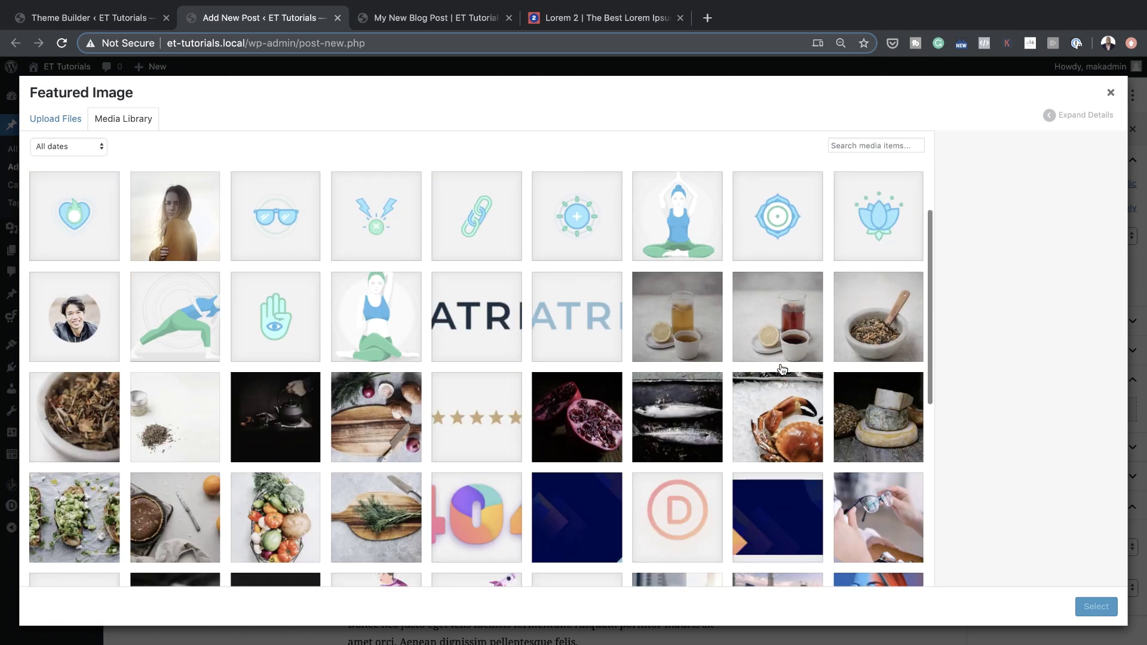
scroll(658, 388, "down", 1)
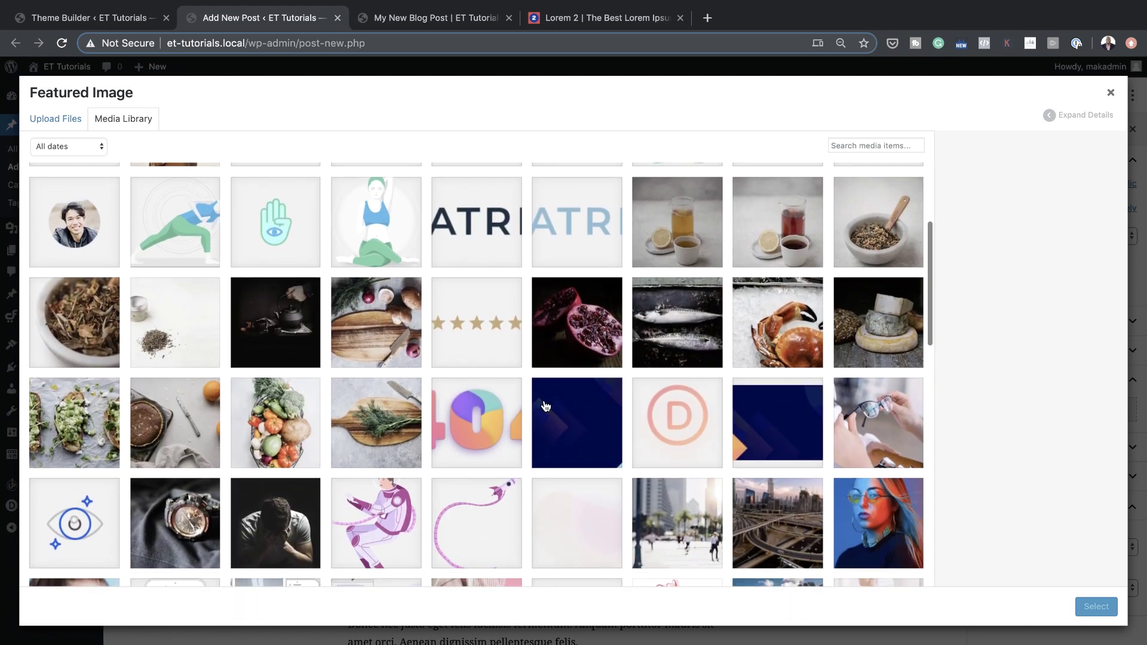
left_click(69, 425)
left_click(1093, 608)
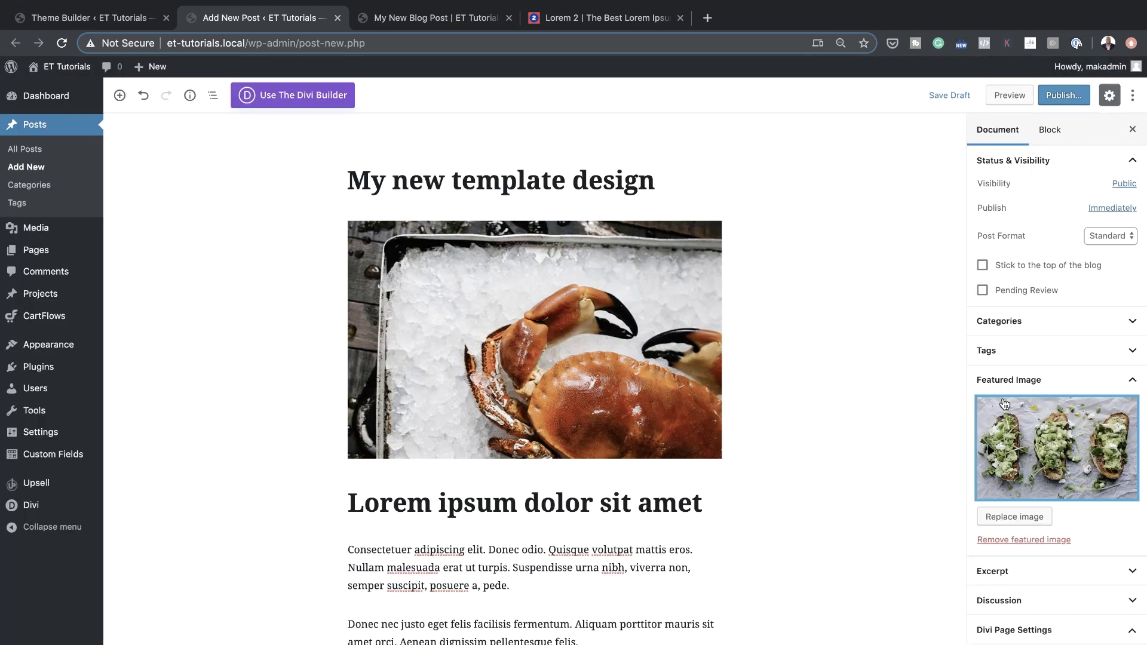
left_click(1072, 98)
left_click(1072, 97)
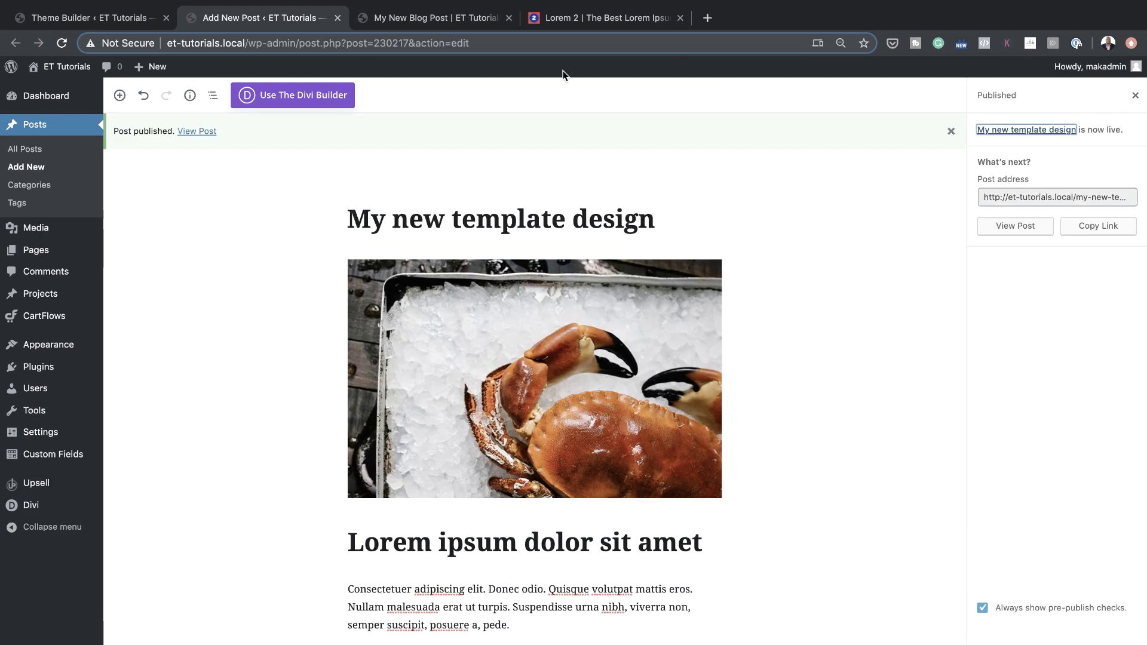
- Reload the My New Blog Post page and highlight the LOREM IPSUM heading to inspect it
left_click(440, 24)
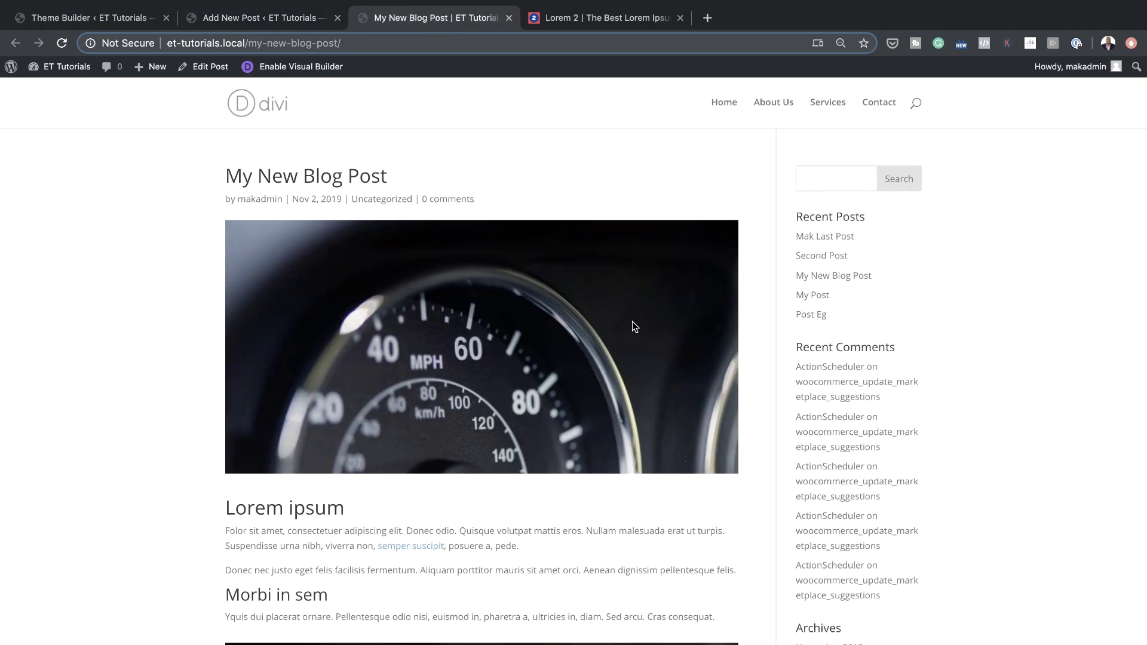
left_click(61, 43)
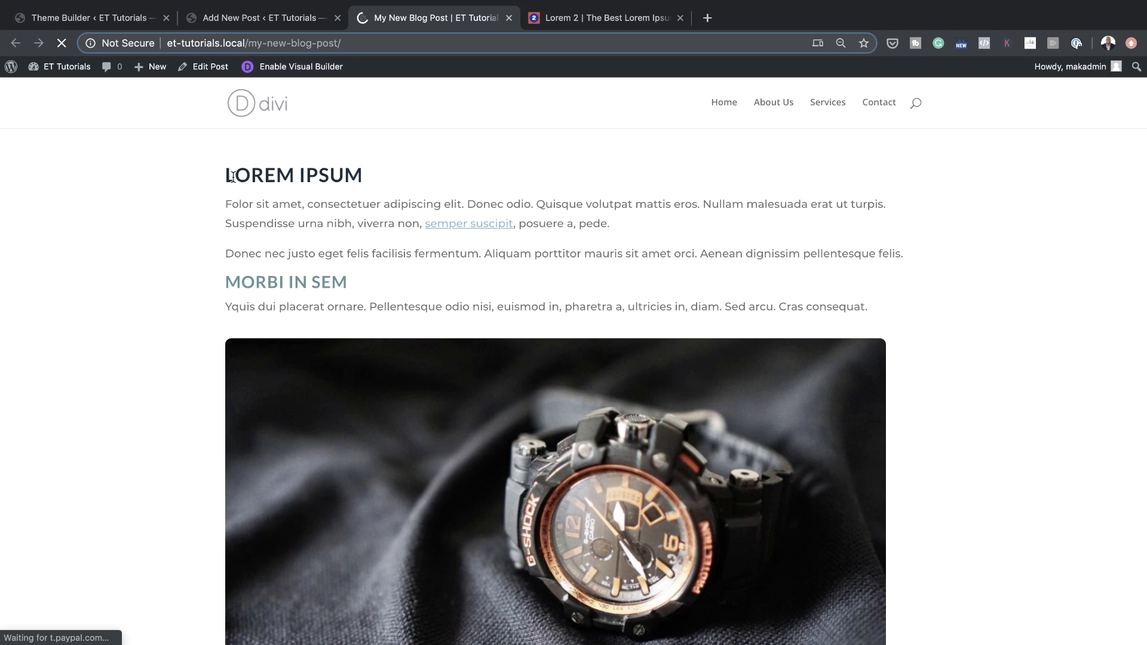
left_click_drag(227, 176, 357, 177)
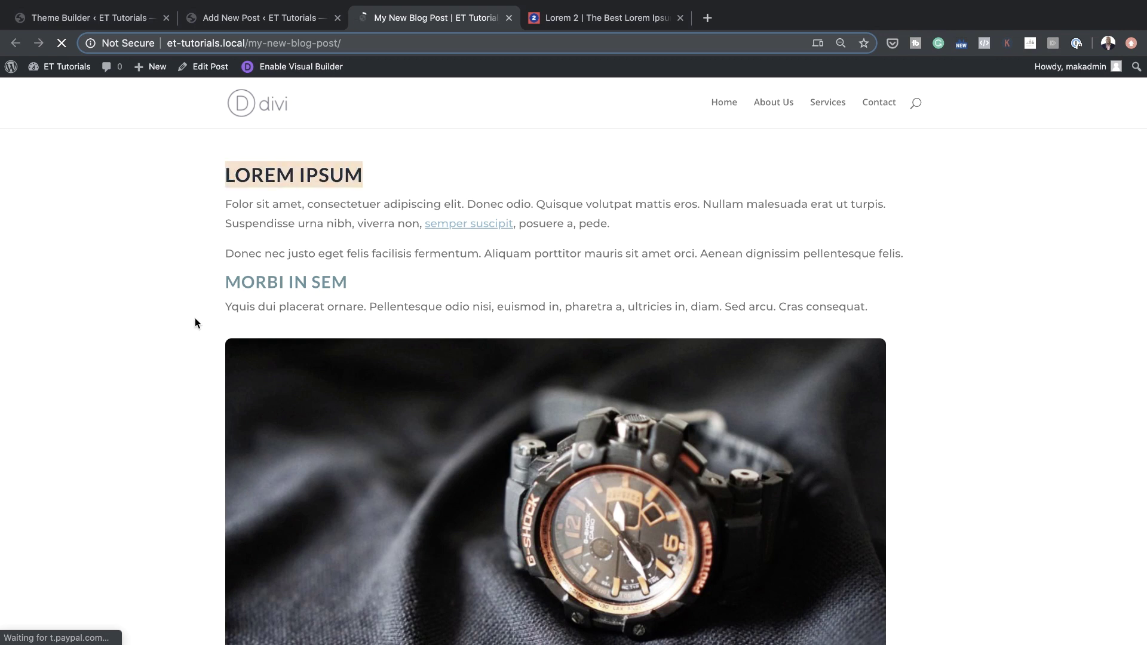
scroll(194, 323, "down", 3)
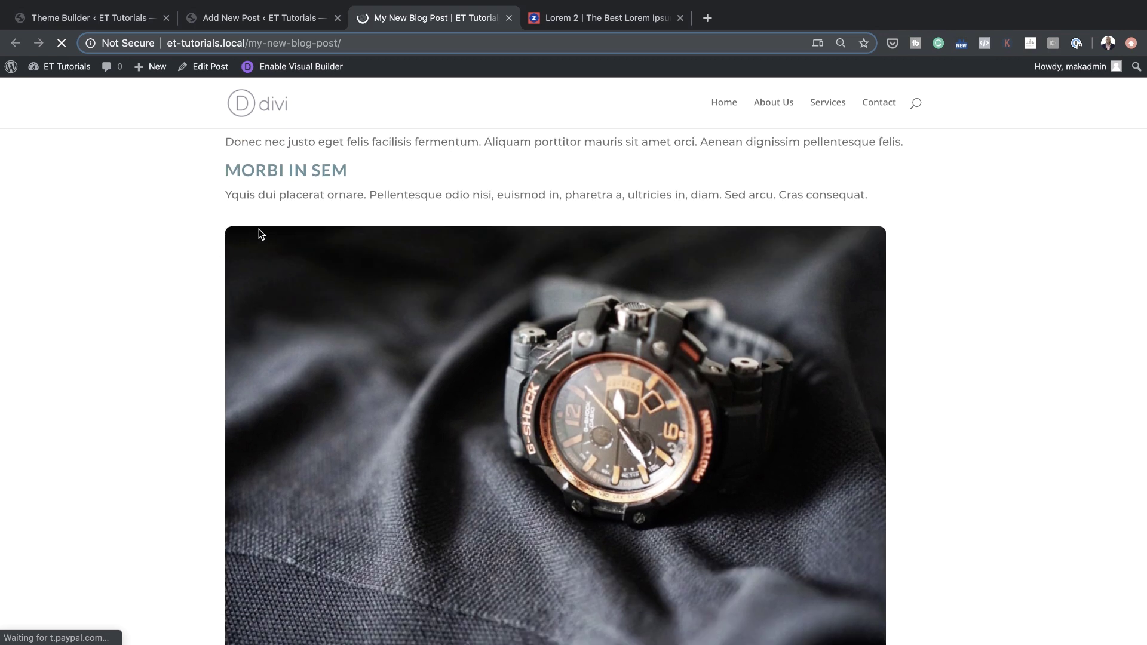
scroll(321, 359, "up", 3)
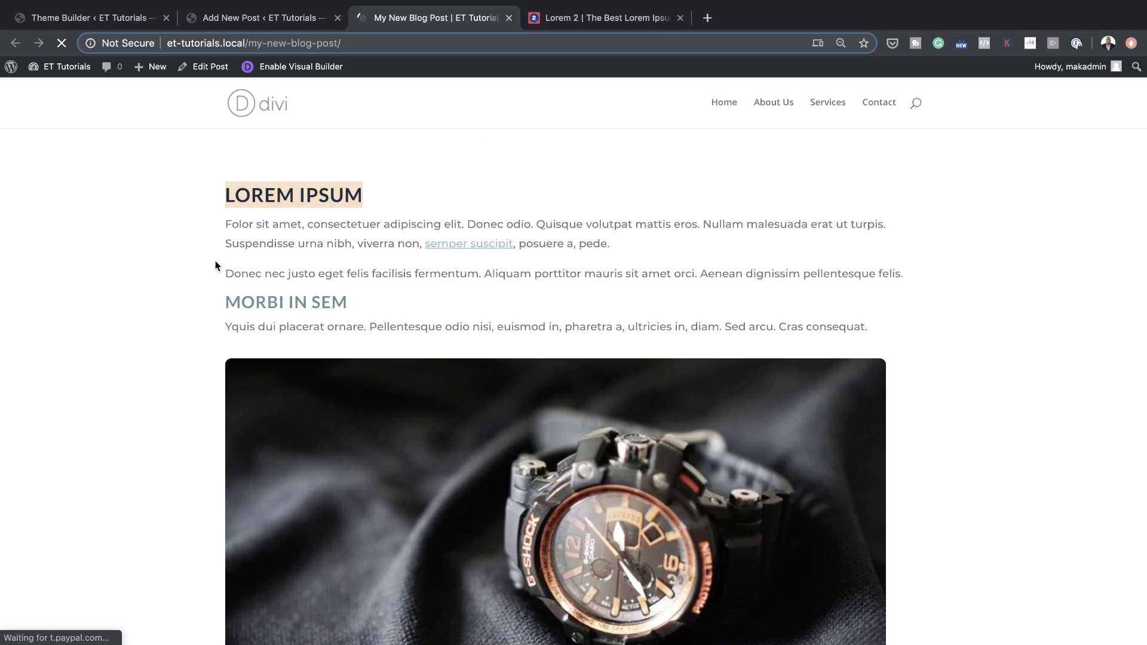
left_click(148, 250)
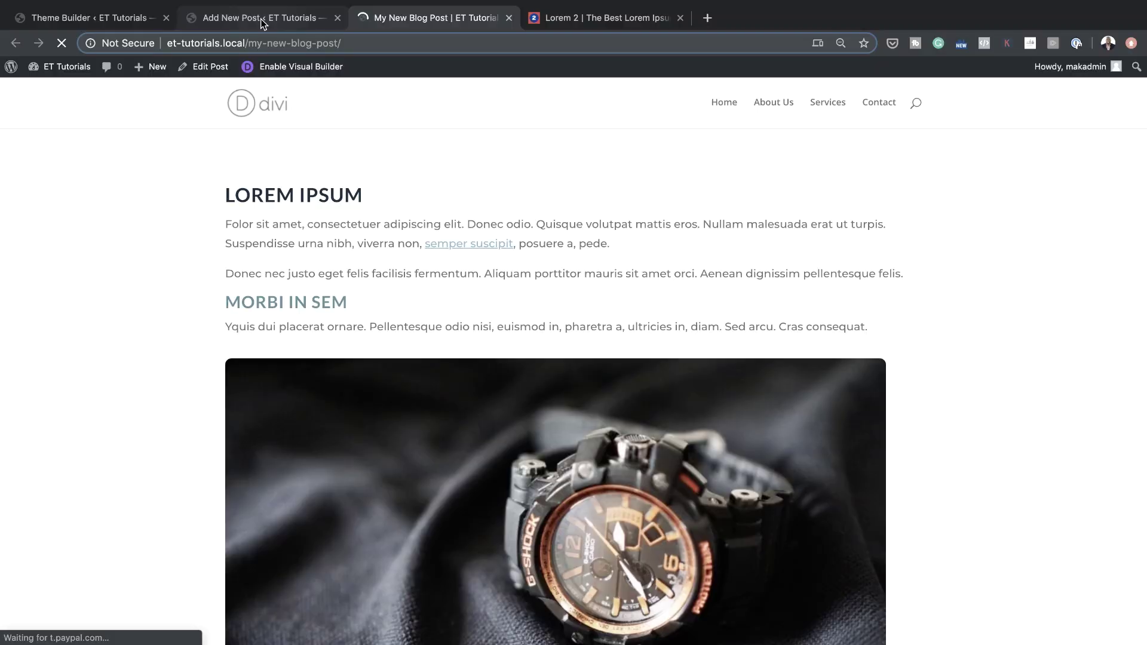
- Return to the Add New Post tab with the published 'My new template design' post
left_click(261, 23)
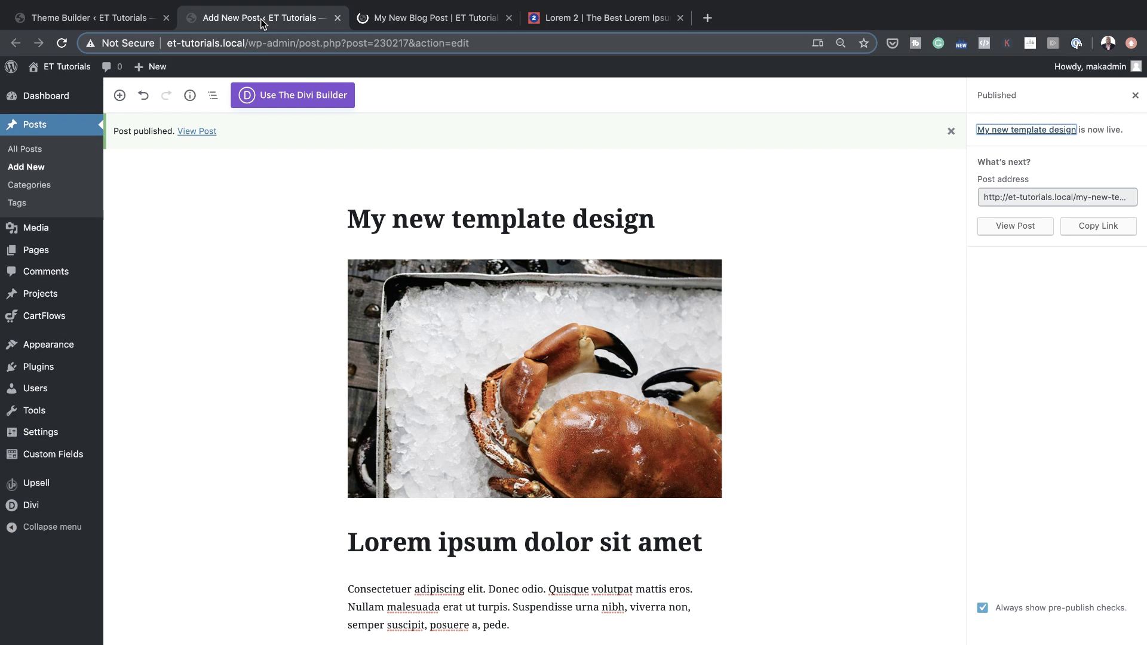
- View the published 'My new template design' post and scroll through its crab image and headings
left_click(195, 133)
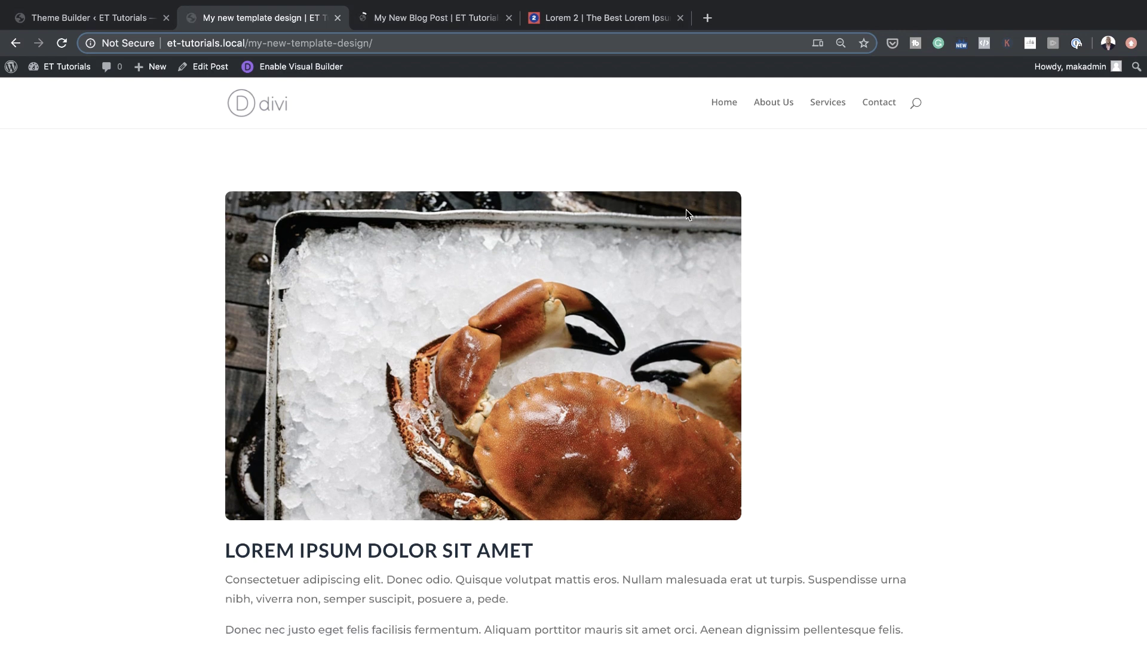
scroll(385, 461, "down", 3)
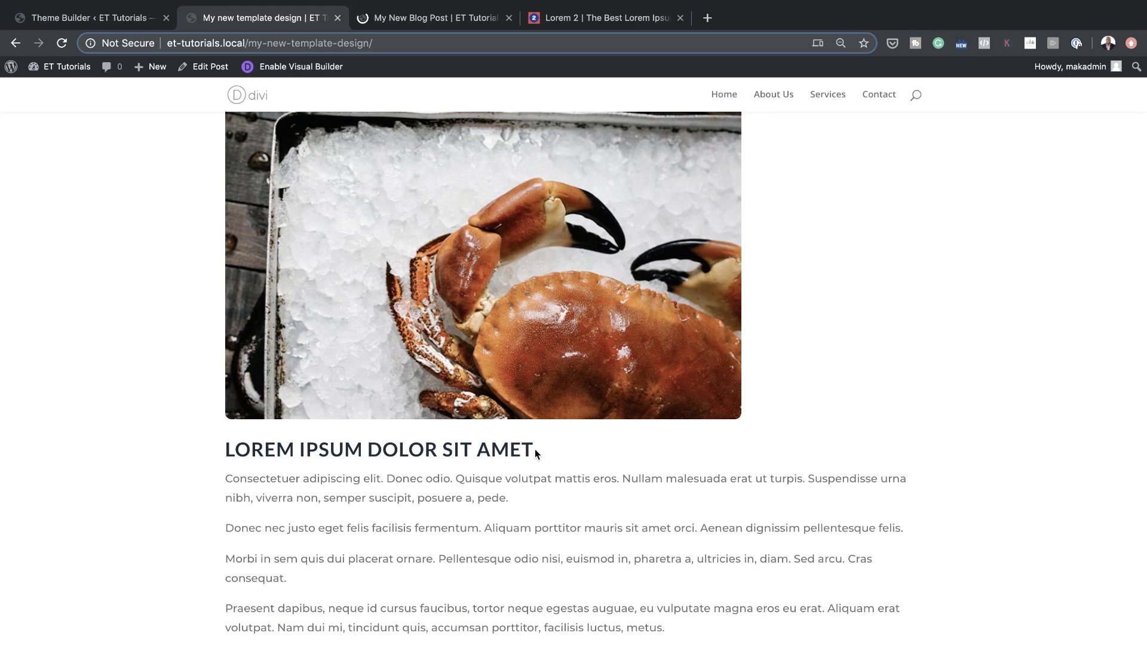
scroll(364, 447, "down", 3)
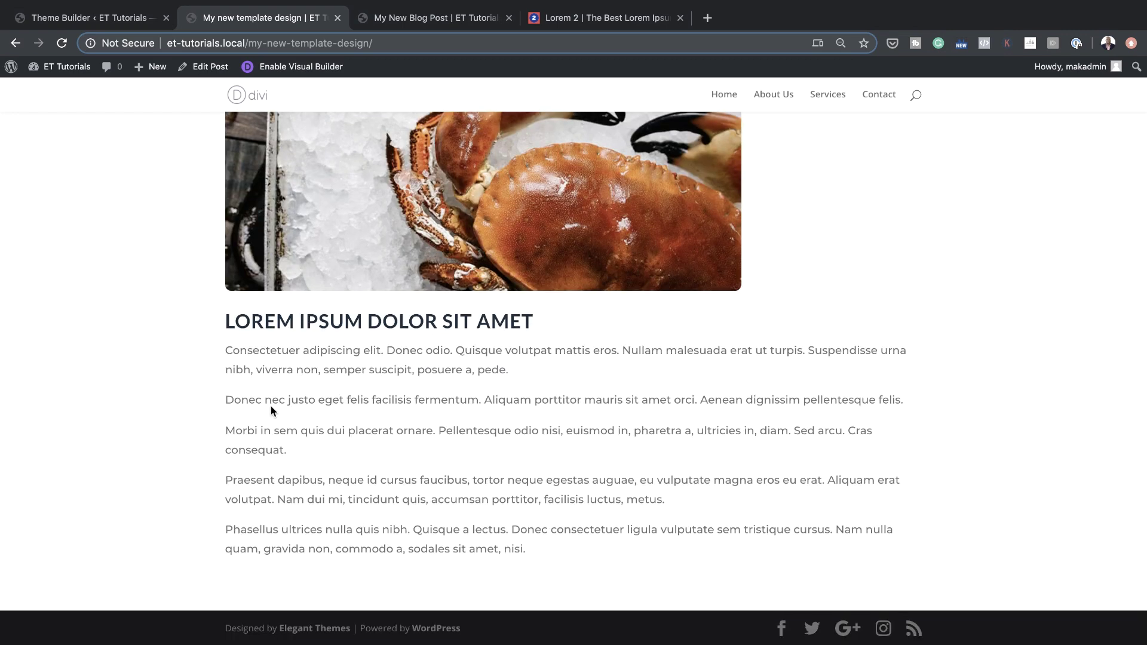
scroll(284, 420, "up", 4)
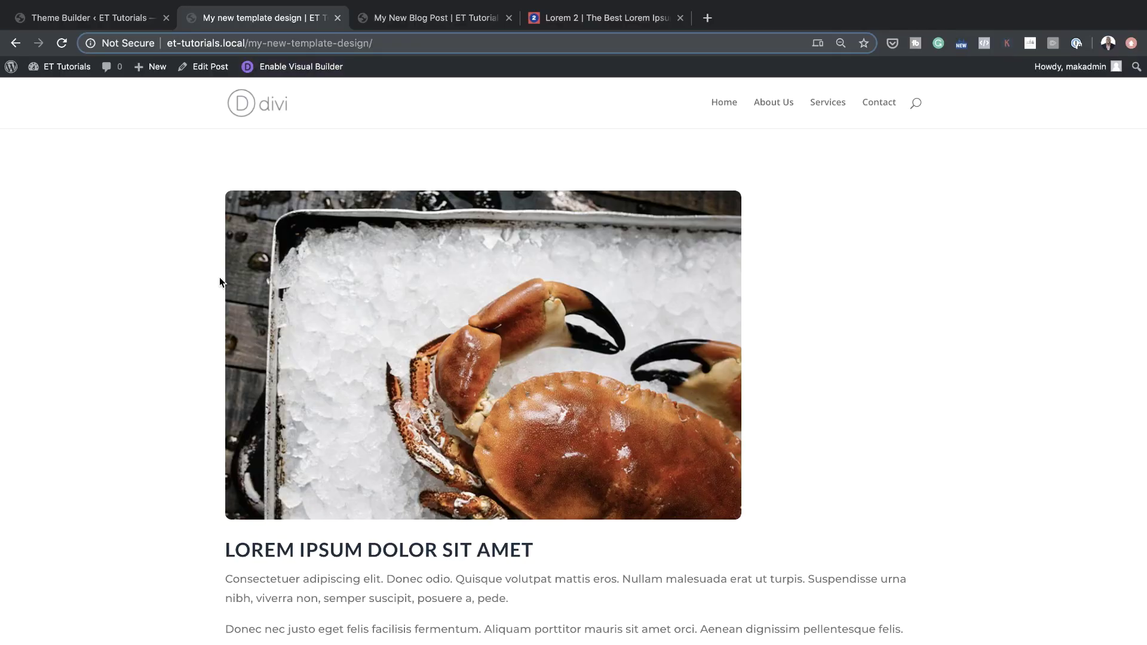
- Reopen the All Posts Custom Body layout from the Theme Builder and scroll below Post Content
left_click(145, 18)
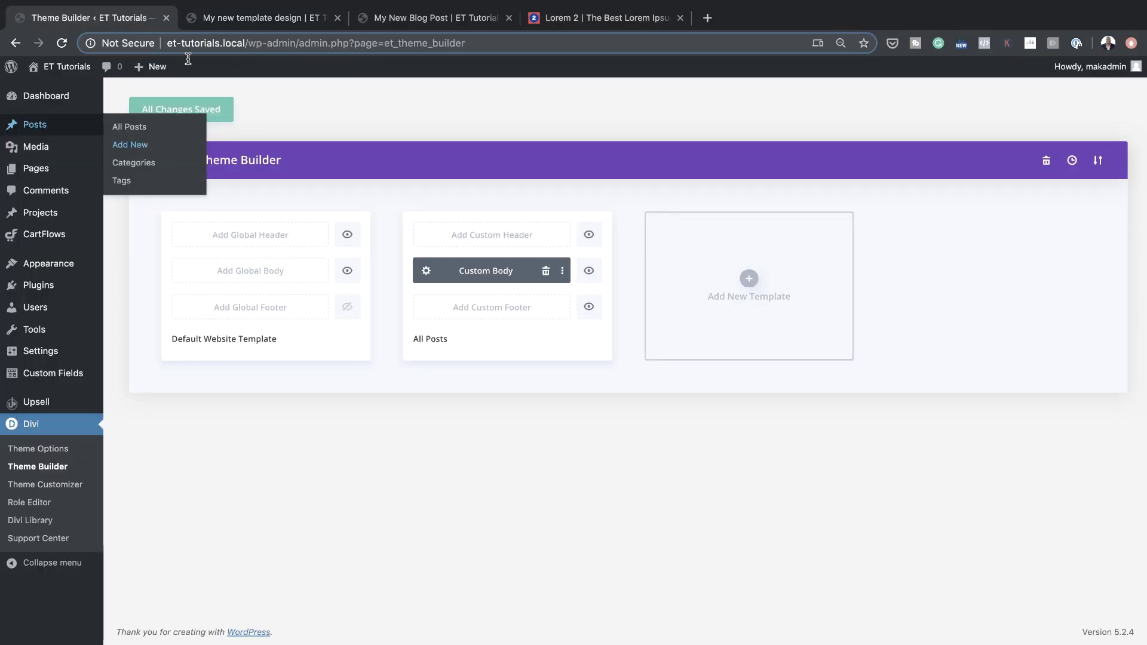
left_click(427, 272)
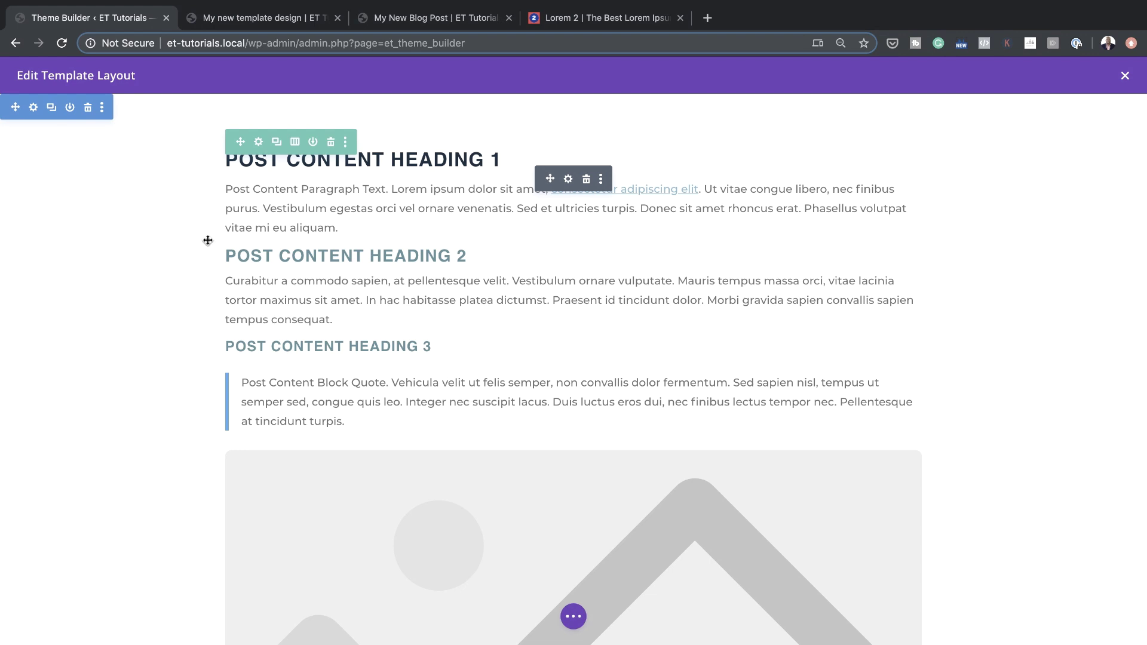
scroll(570, 484, "down", 1)
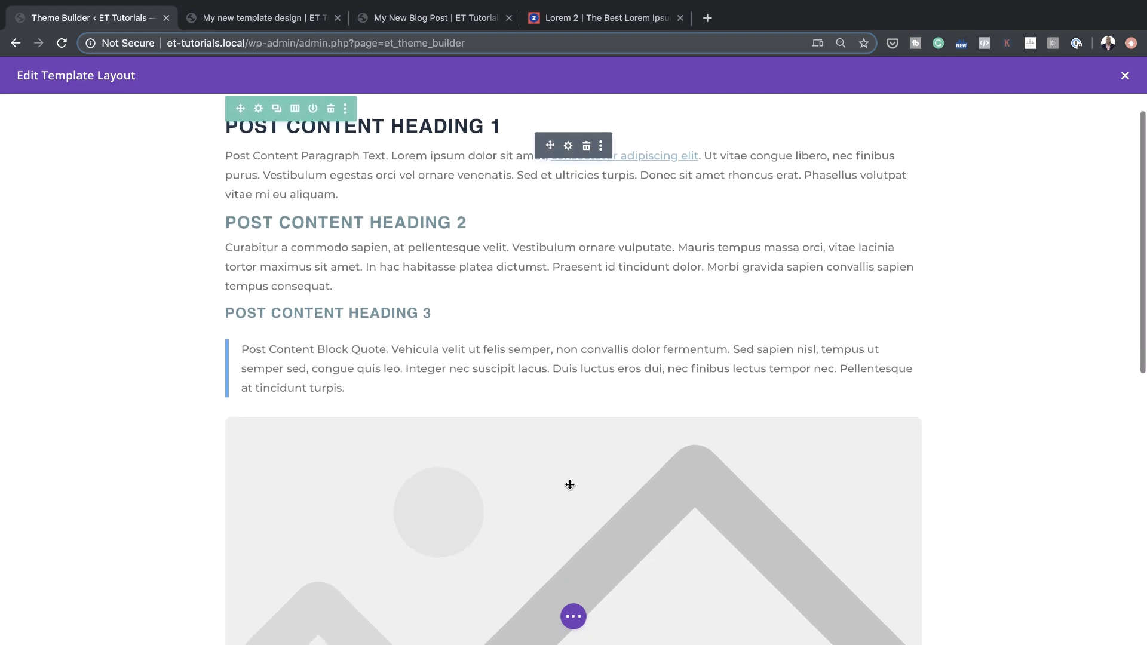
scroll(570, 485, "down", 2)
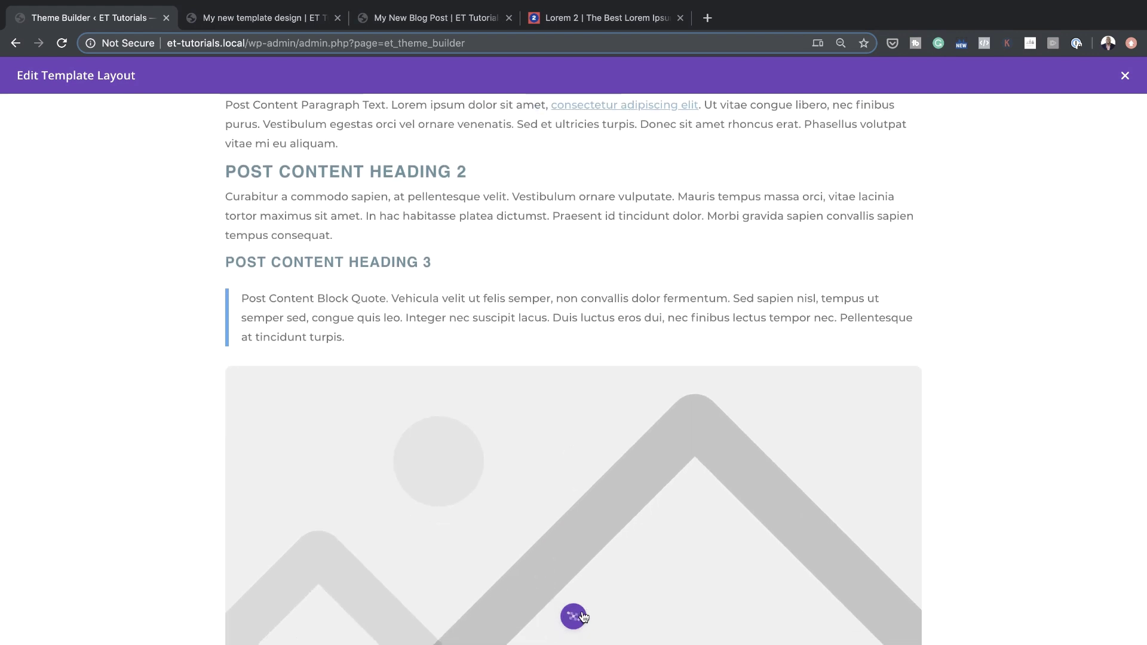
scroll(625, 582, "down", 10)
- Add a new fullwidth section with a Fullwidth Post Title module below the post content
left_click(573, 573)
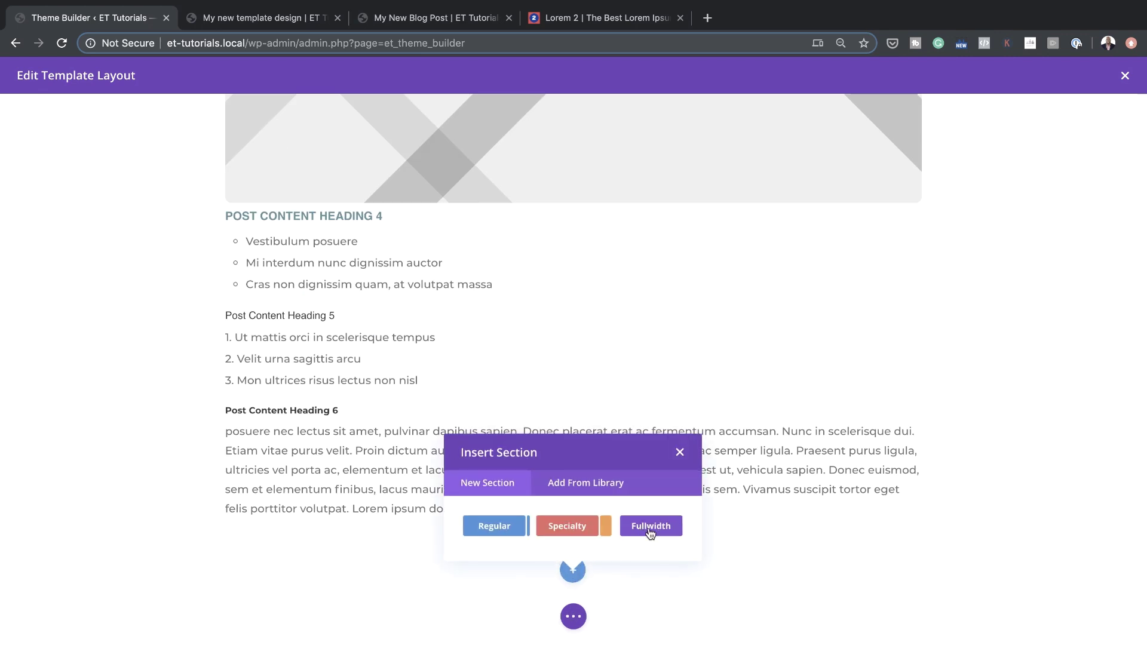
left_click(651, 527)
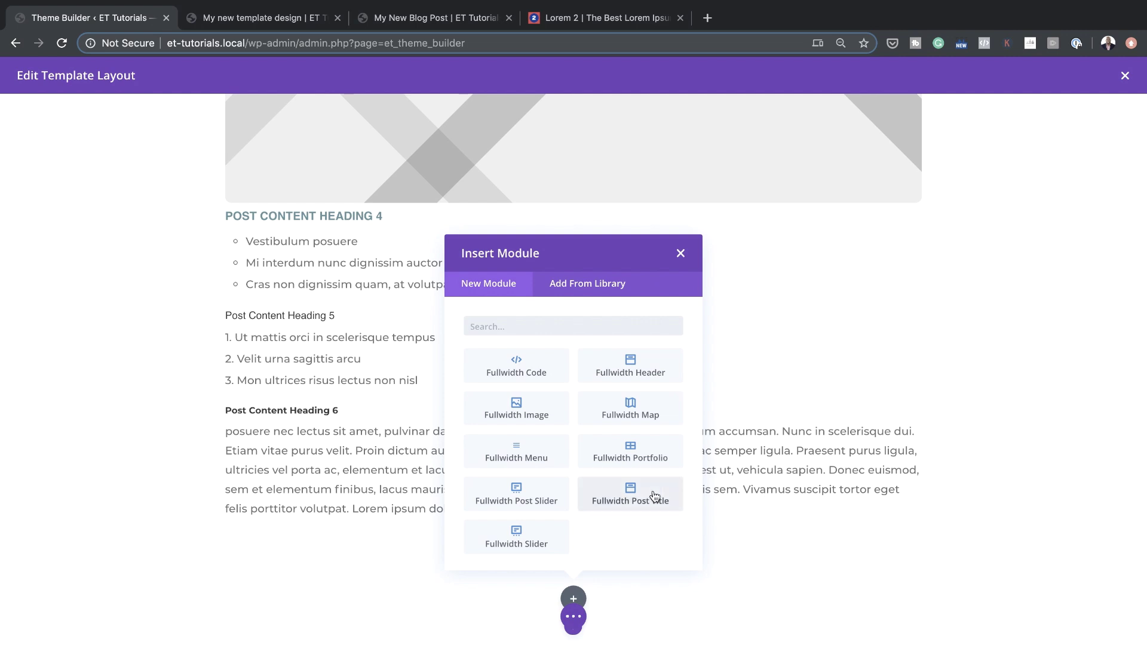
left_click(655, 498)
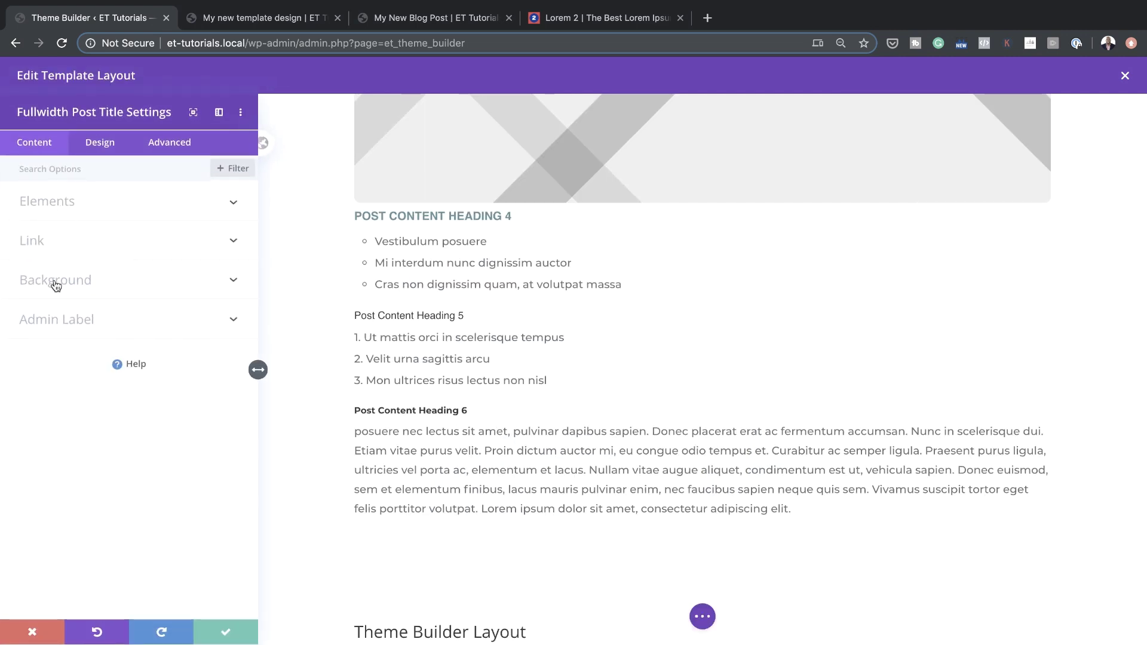
- Turn off the post title's featured image, keeping title and meta on, and save
left_click(59, 206)
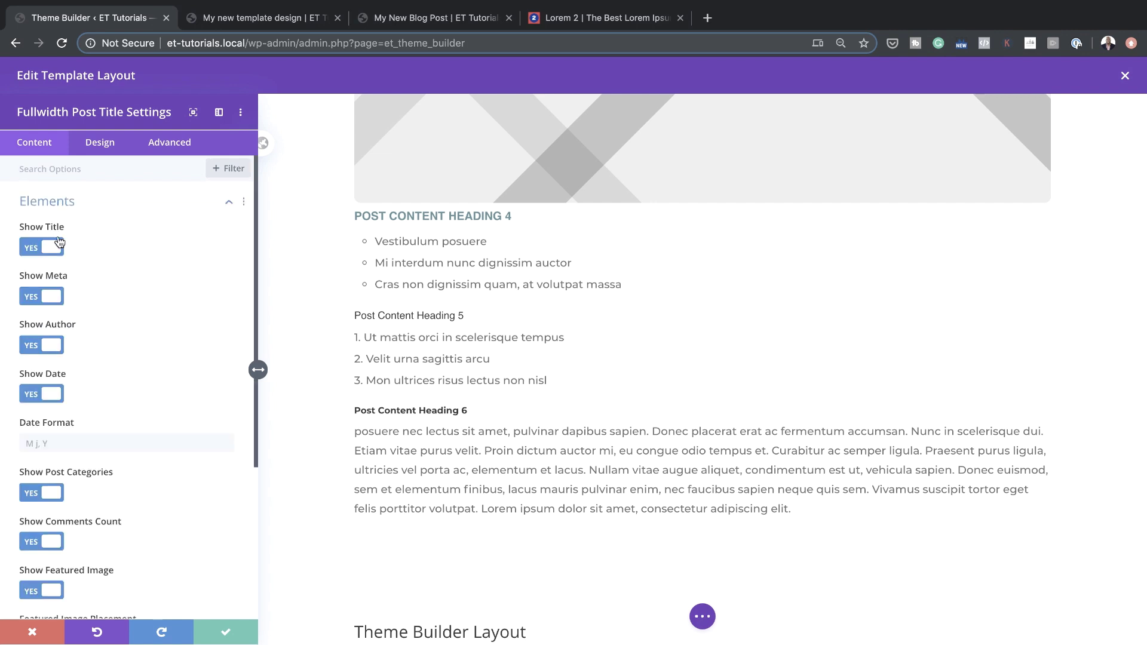
scroll(443, 435, "down", 7)
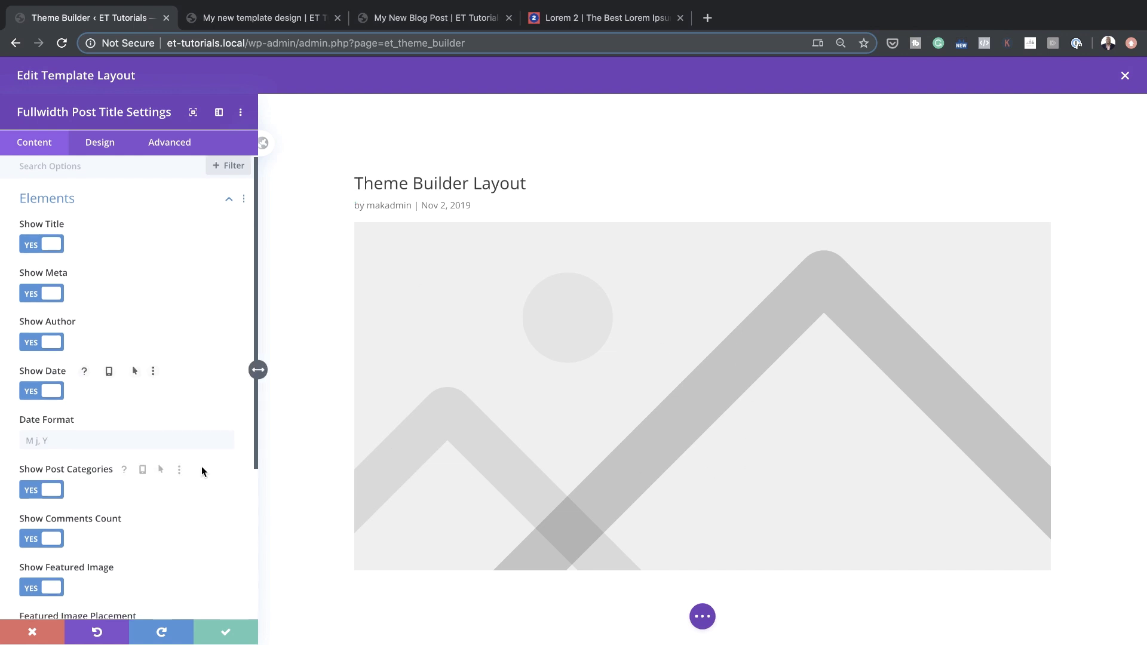
scroll(202, 469, "down", 2)
scroll(202, 465, "down", 1)
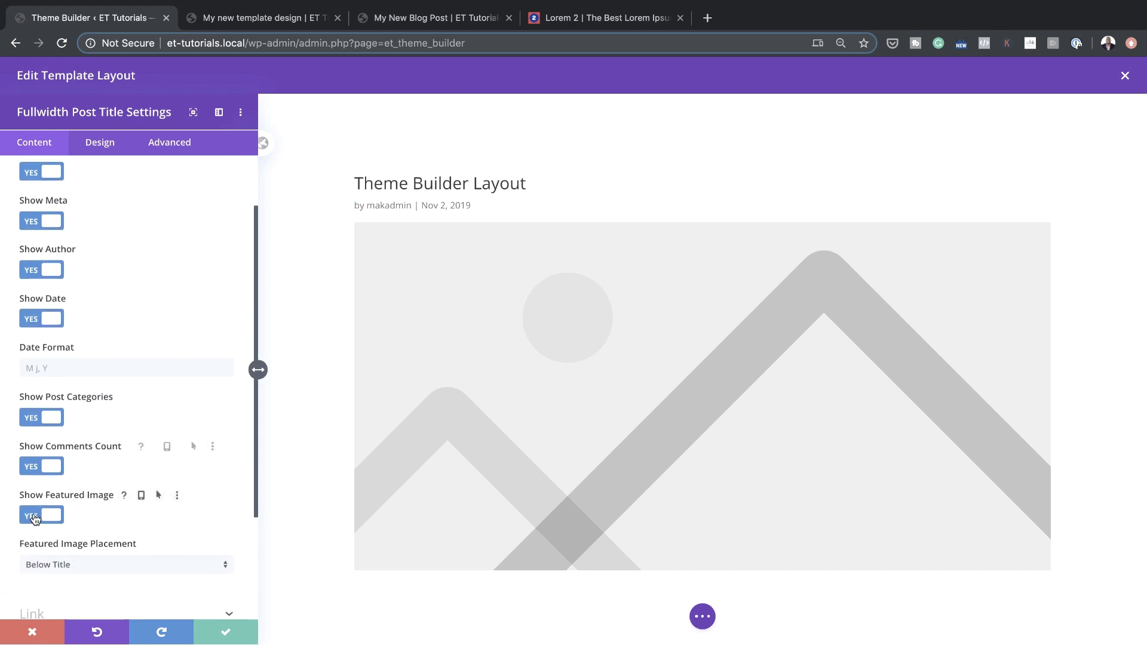
left_click(33, 517)
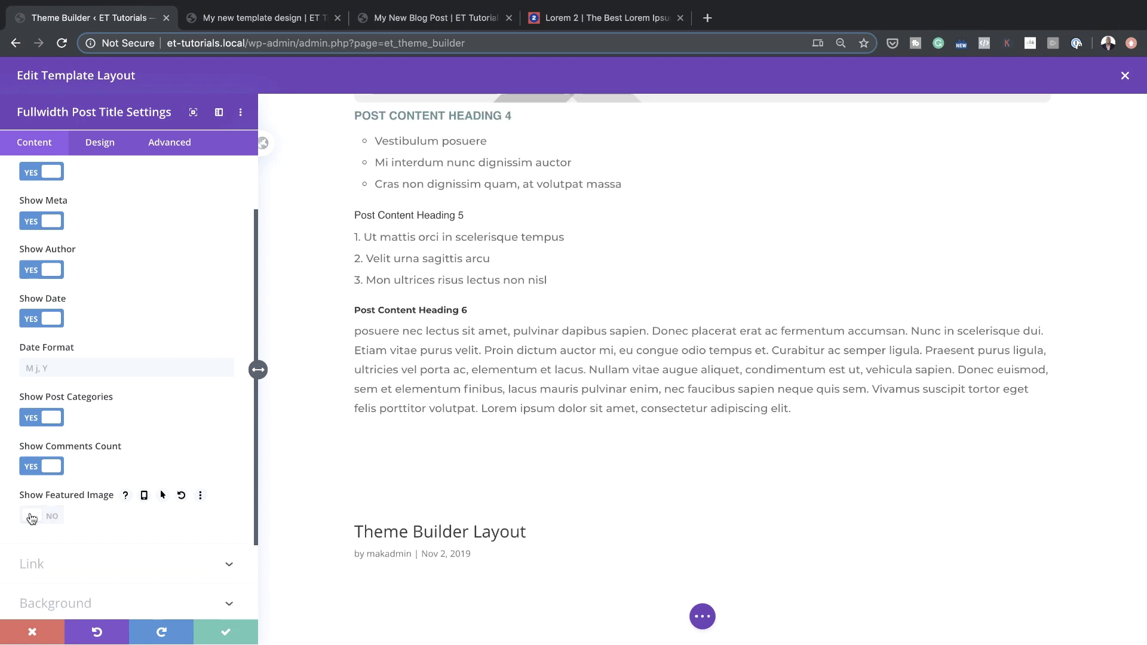
scroll(208, 504, "down", 3)
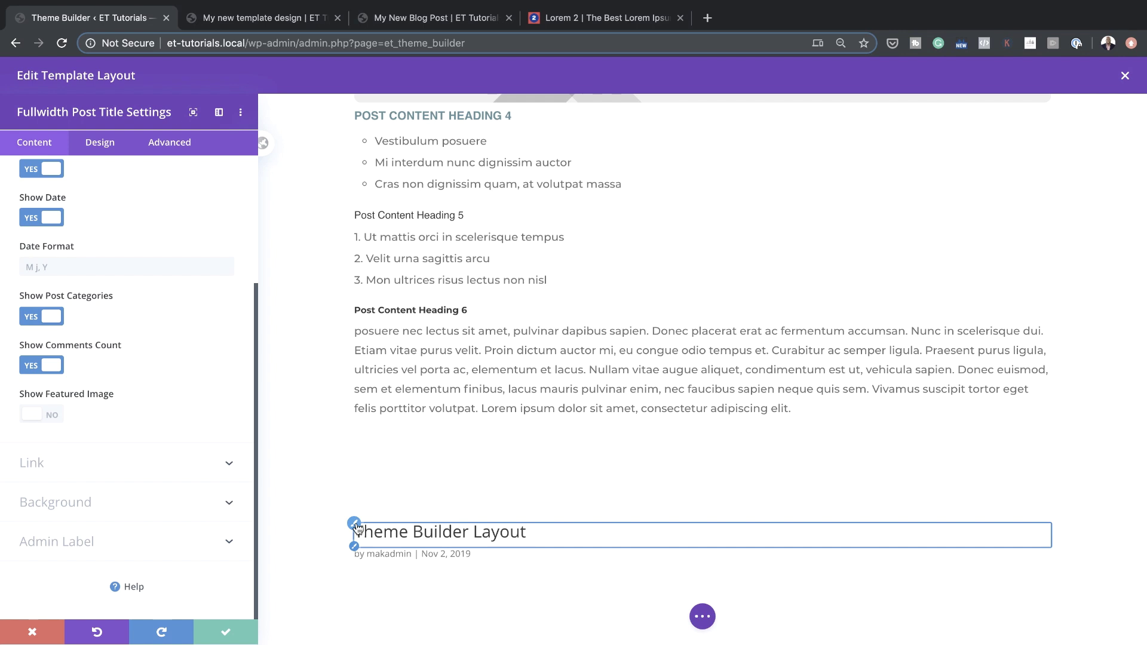
scroll(120, 315, "up", 5)
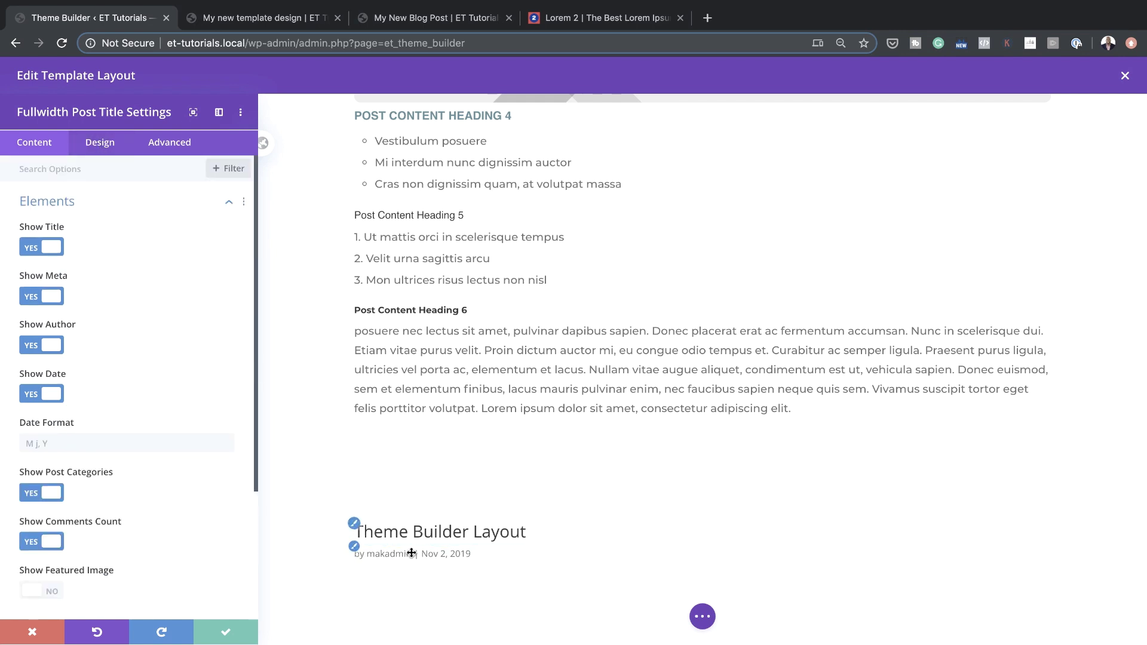
left_click(227, 634)
scroll(93, 470, "down", 1)
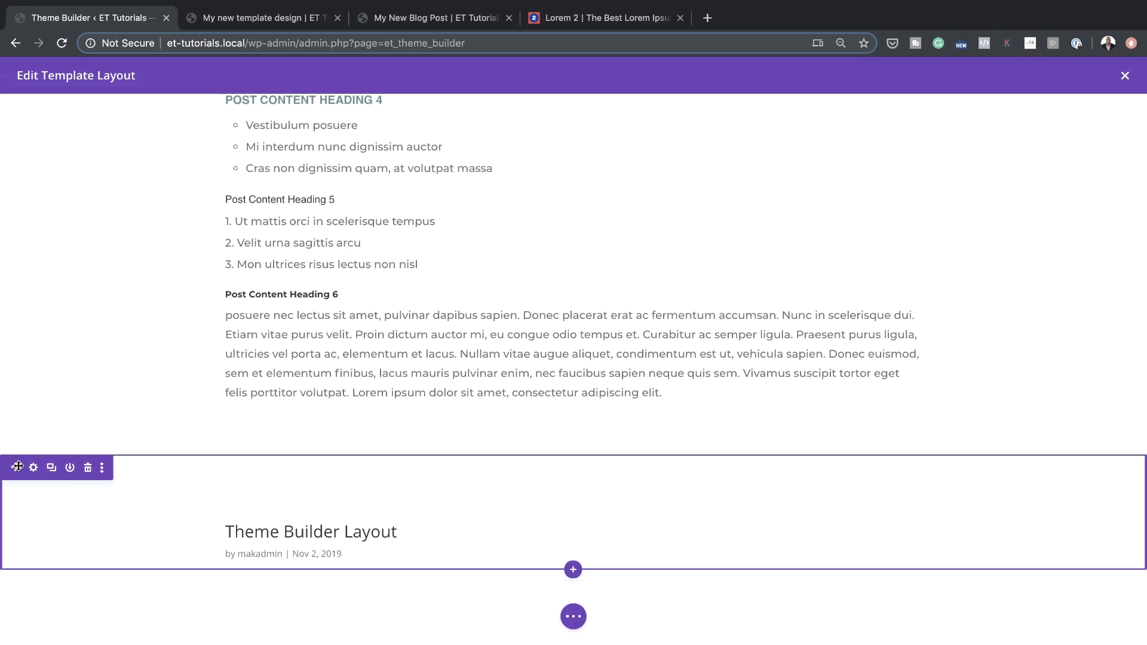
- Move the post title section to the top and give it a dynamic Featured Image background
mouse_move(15, 466)
left_mouse_down()
mouse_move(112, 27)
mouse_move(86, 82)
left_mouse_up()
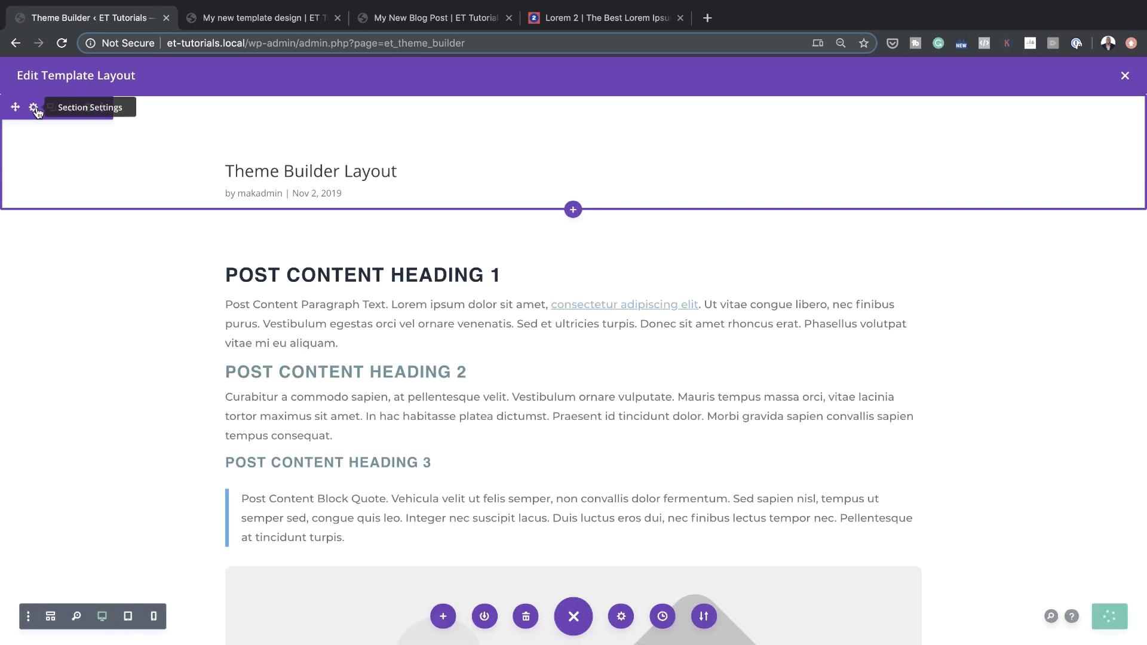
left_click(35, 109)
left_click(87, 252)
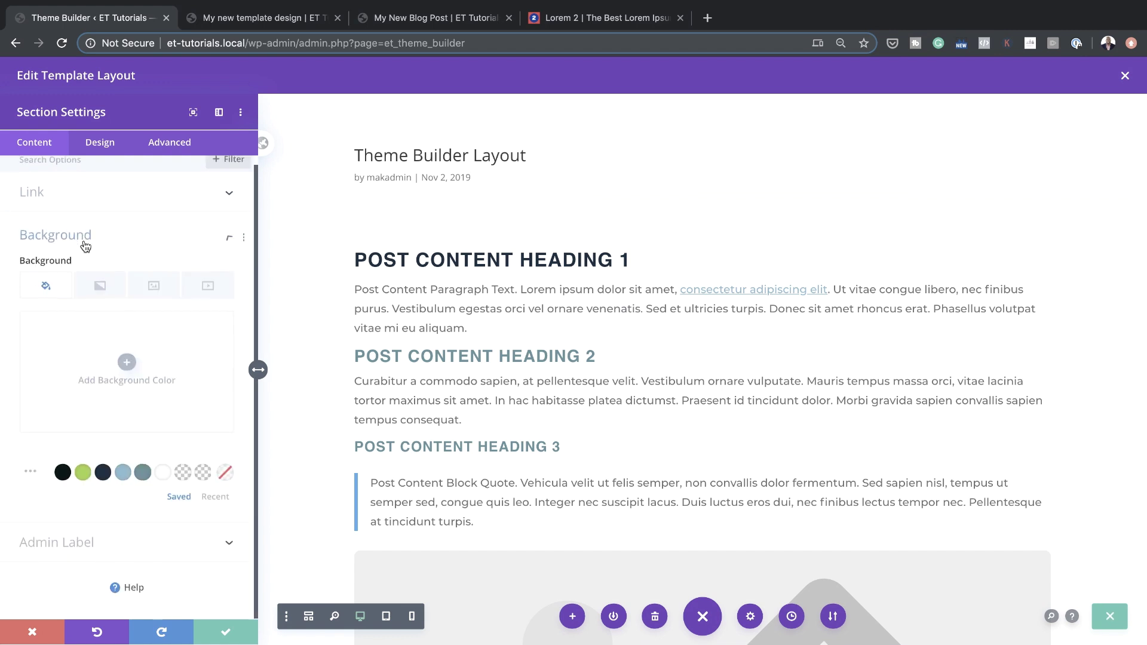
left_click(165, 300)
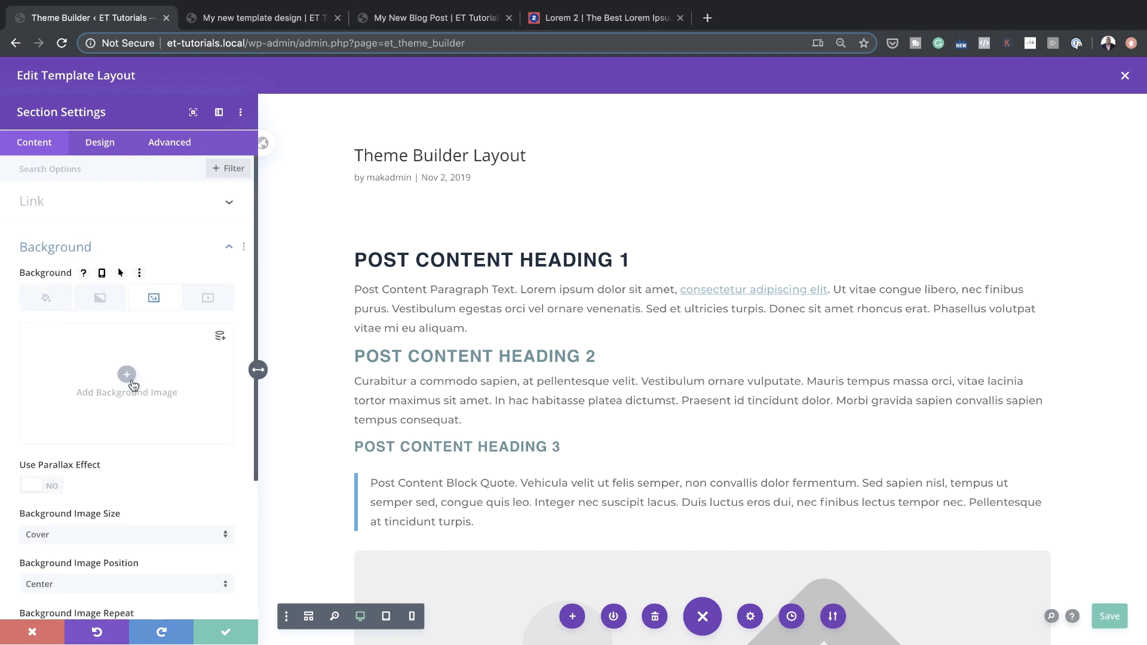
left_click(221, 338)
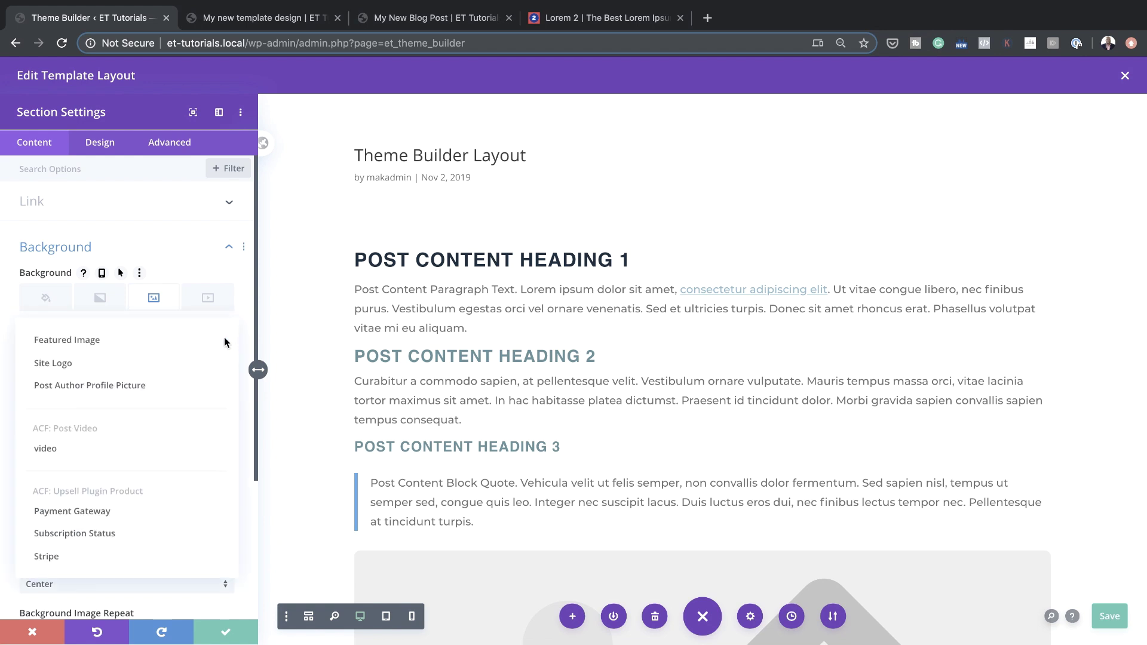
left_click(157, 346)
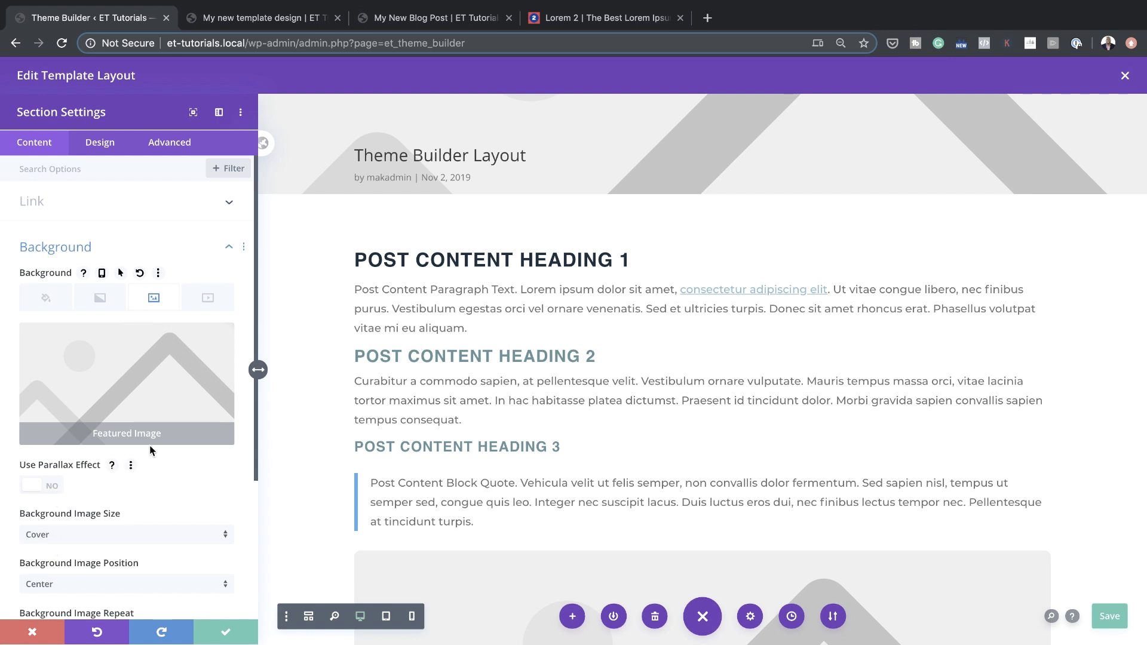
- Layer a #001916-to-transparent gradient at 91deg over the featured image and save
left_click(106, 305)
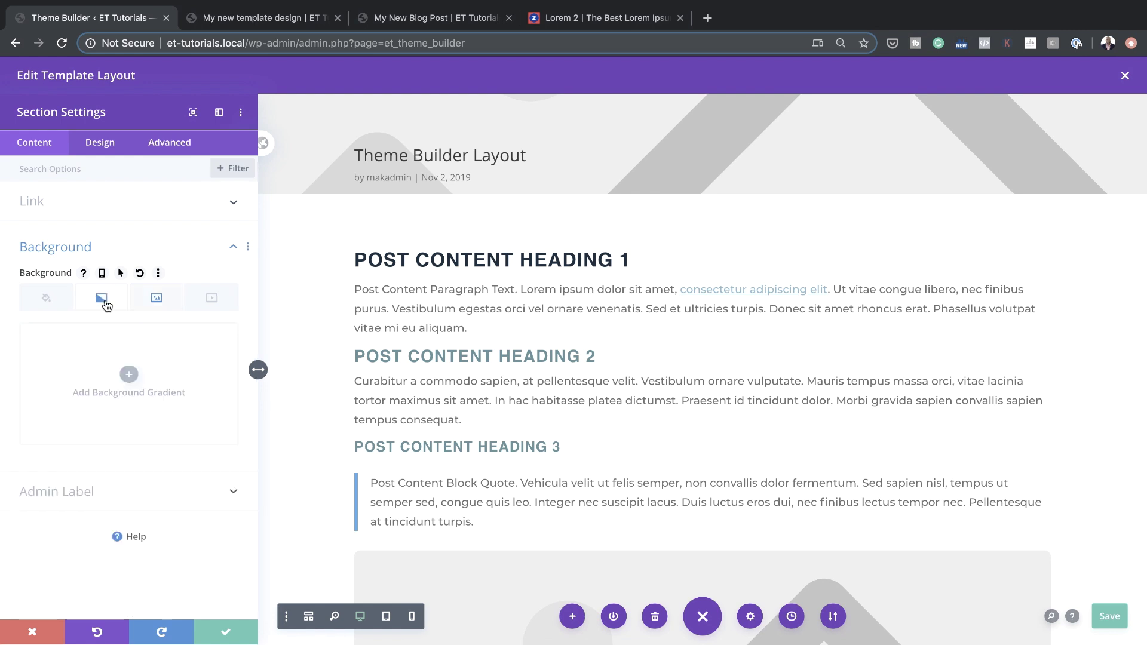
left_click(129, 374)
left_click(31, 475)
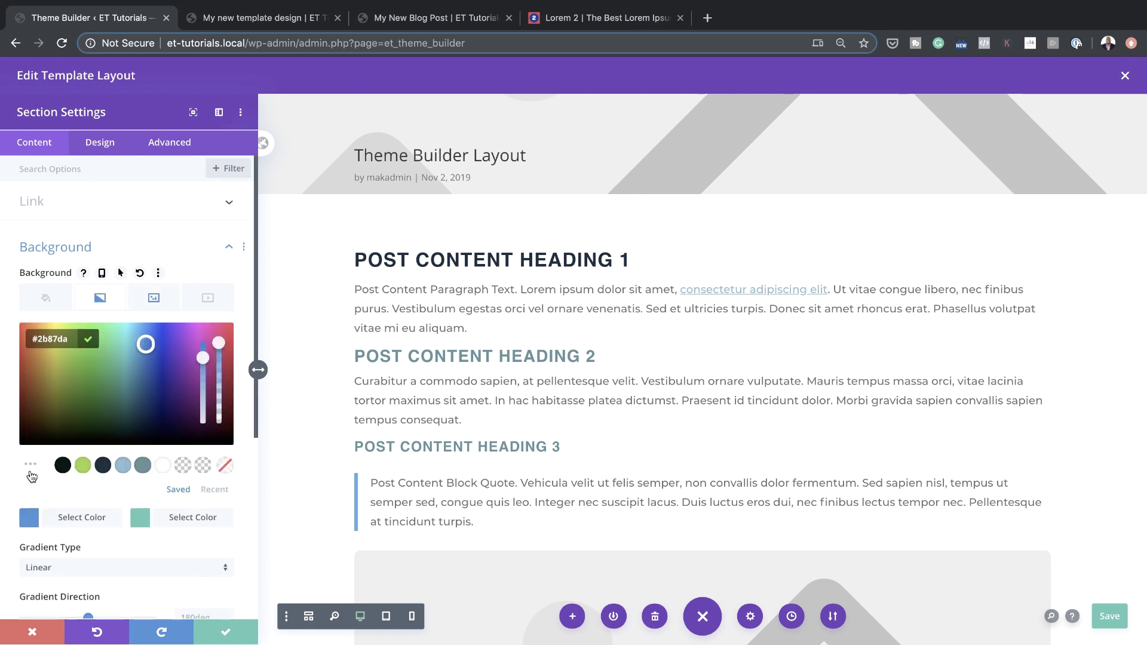
left_click(65, 467)
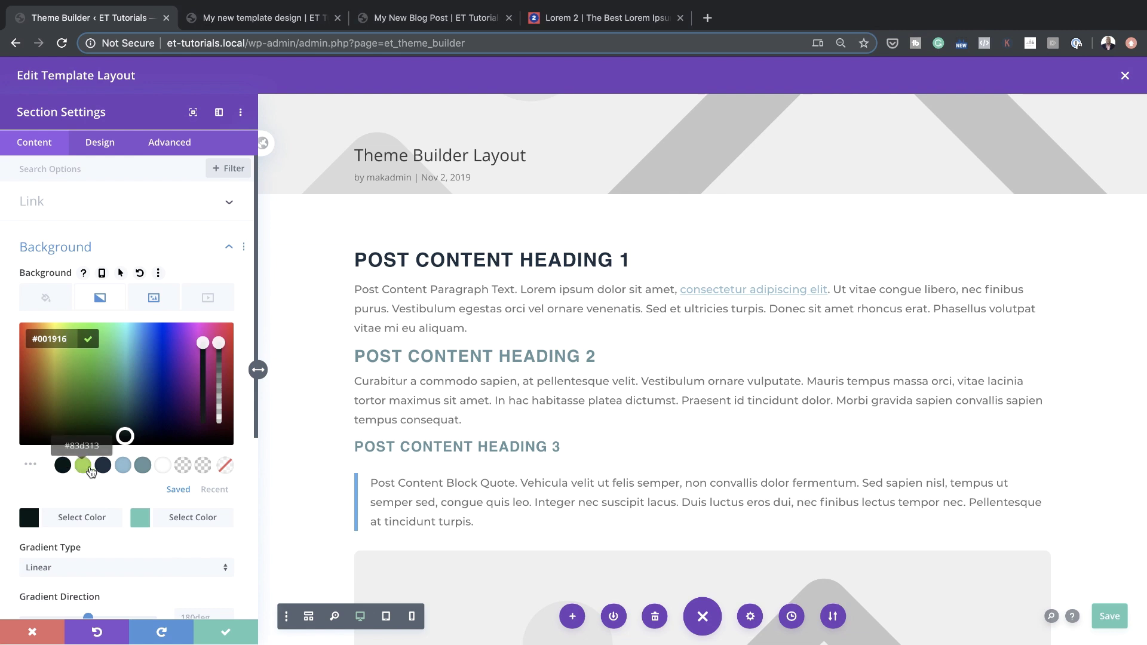
left_click(140, 521)
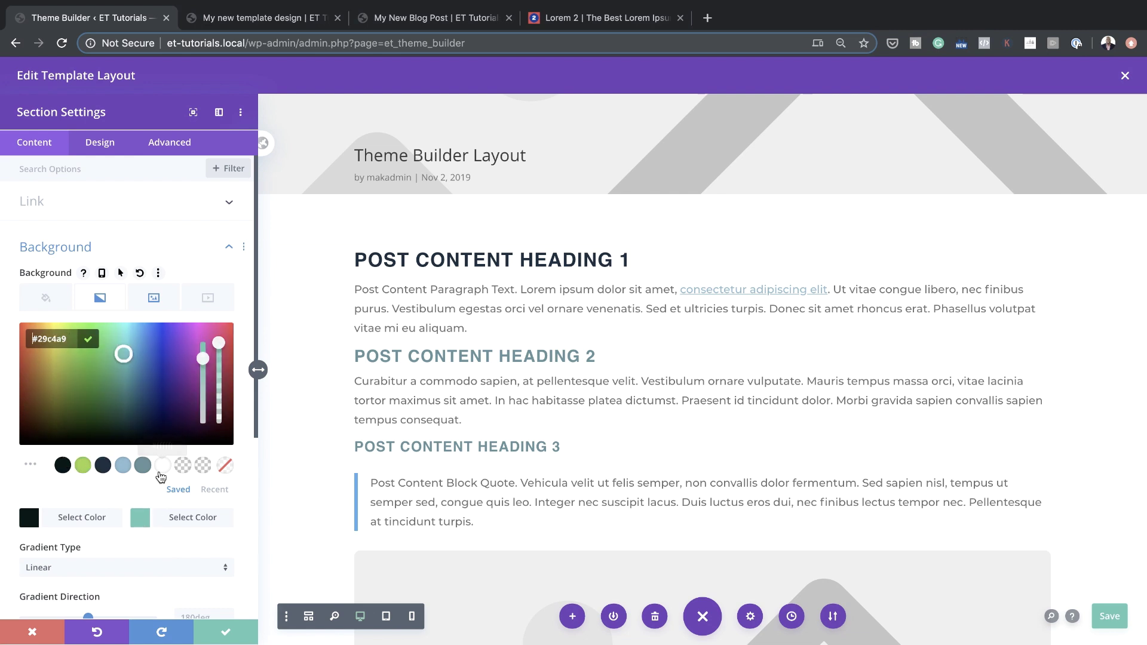
left_click(183, 467)
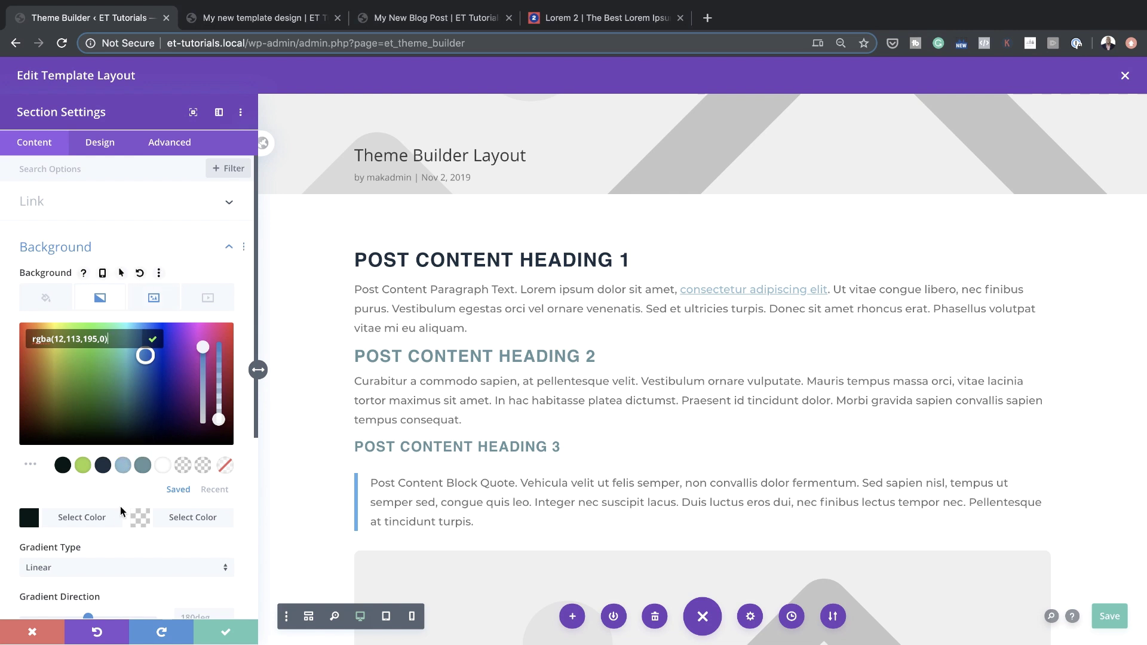
scroll(121, 512, "down", 5)
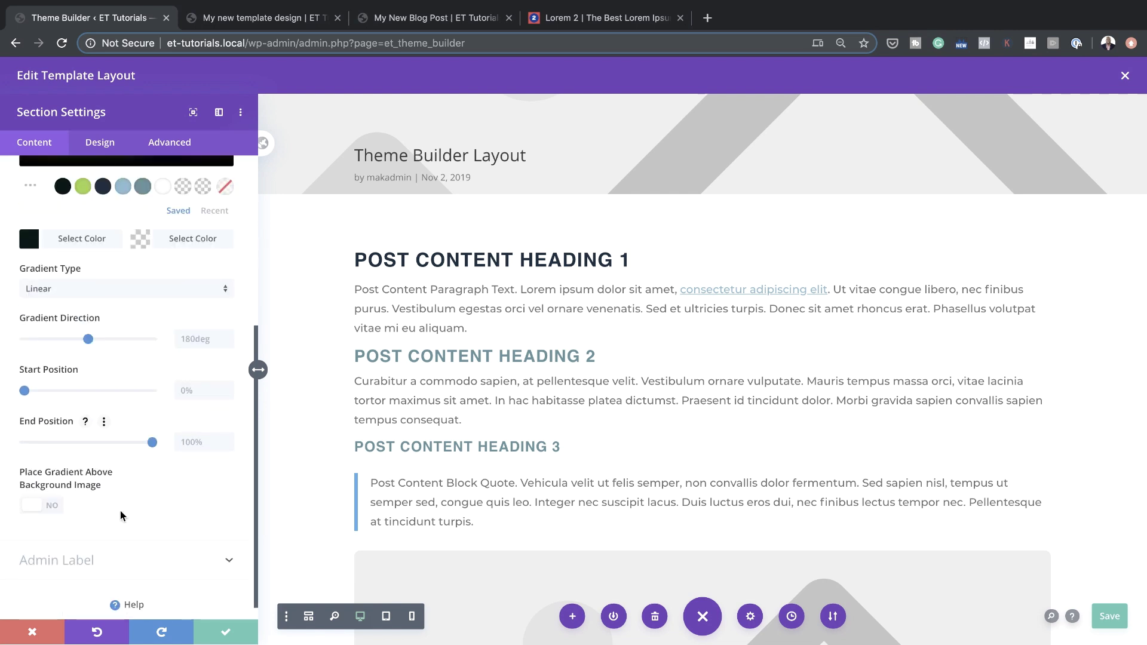
left_click(54, 490)
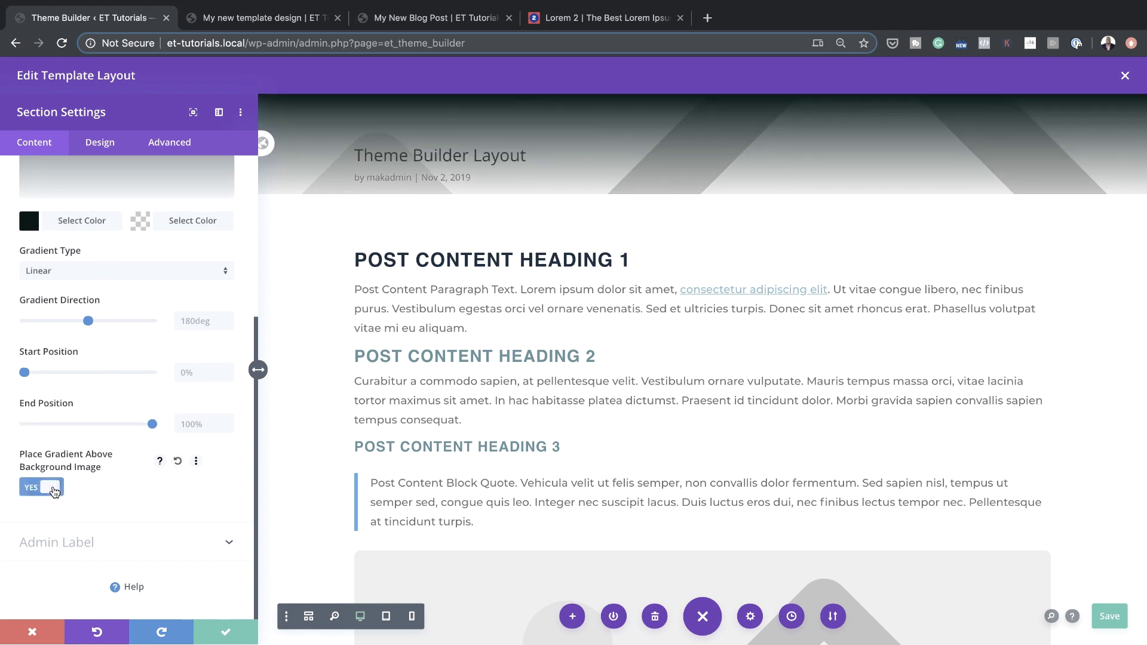
scroll(193, 438, "up", 1)
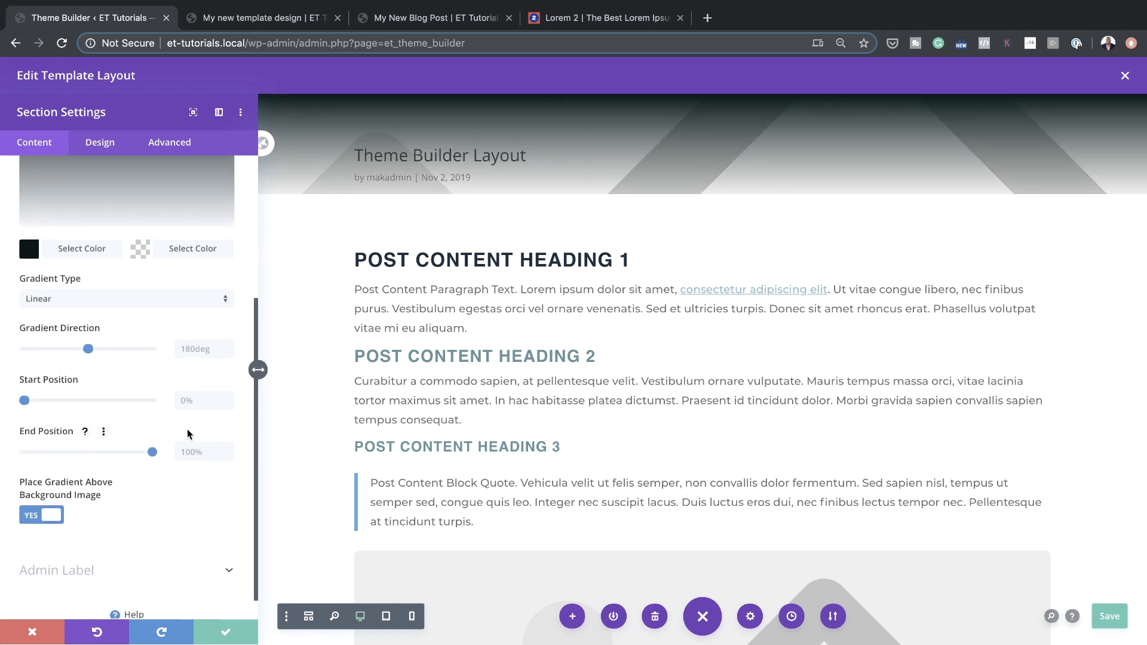
left_click_drag(82, 352, 58, 357)
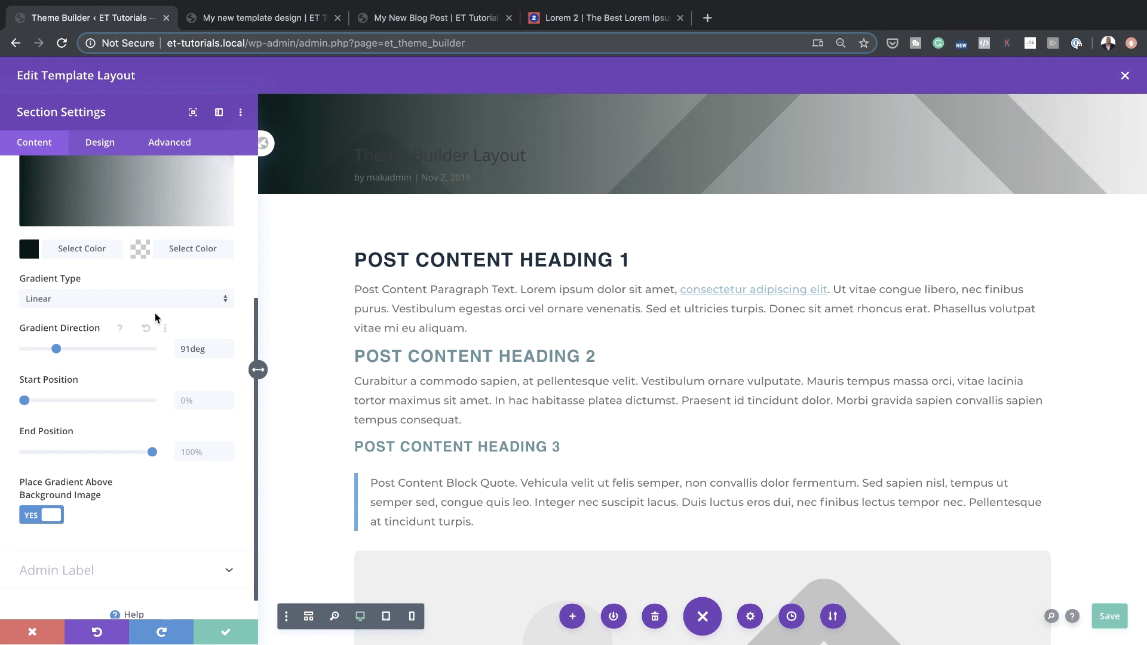
scroll(161, 348, "up", 5)
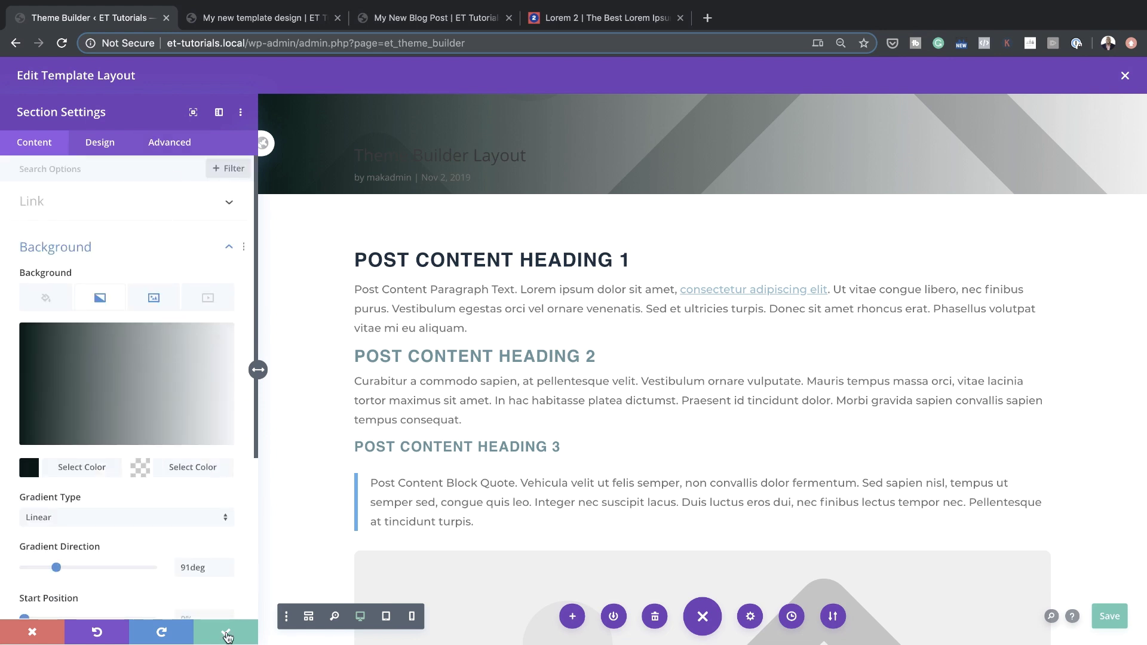
left_click(227, 637)
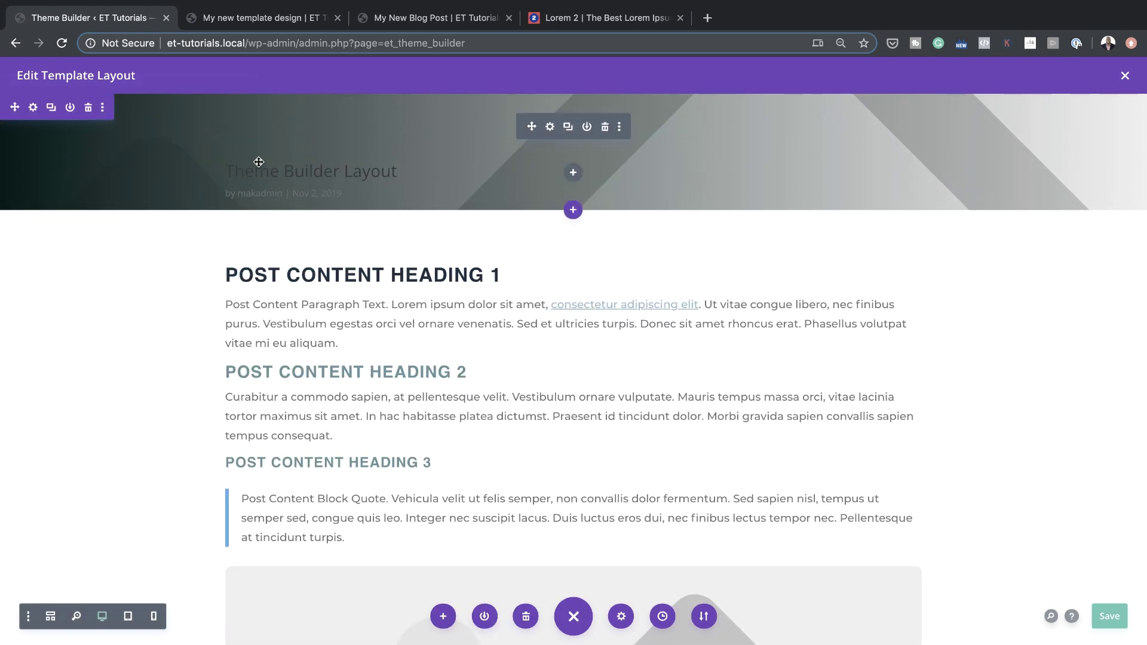
- Style the post title text as white, bold, uppercase Montserrat
left_click(550, 128)
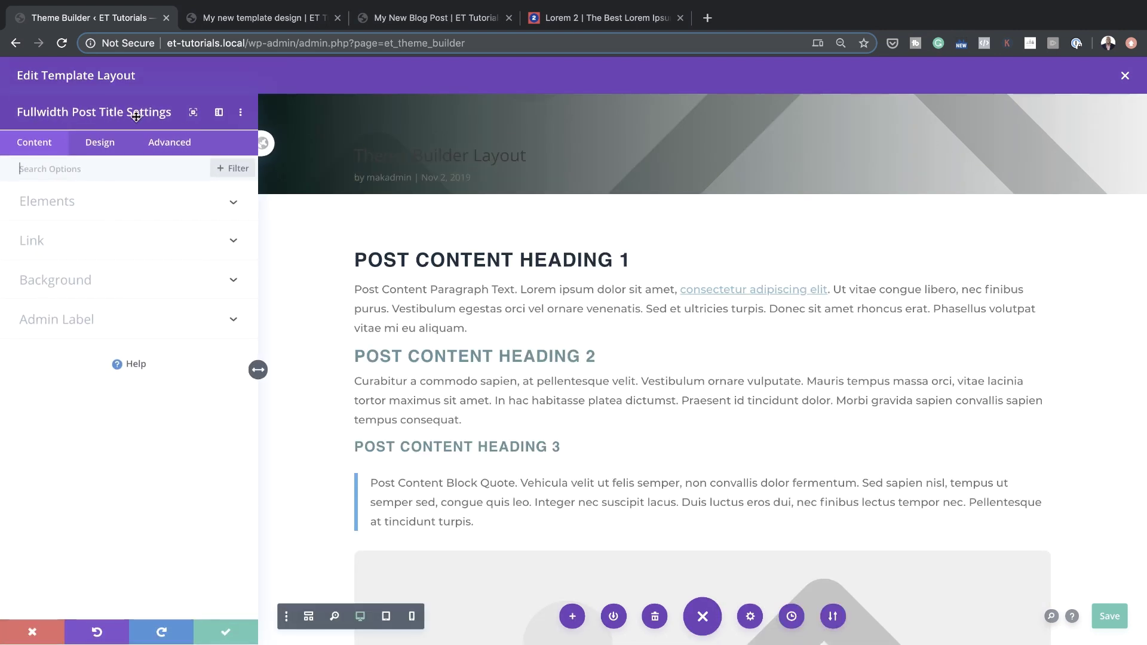
left_click(109, 147)
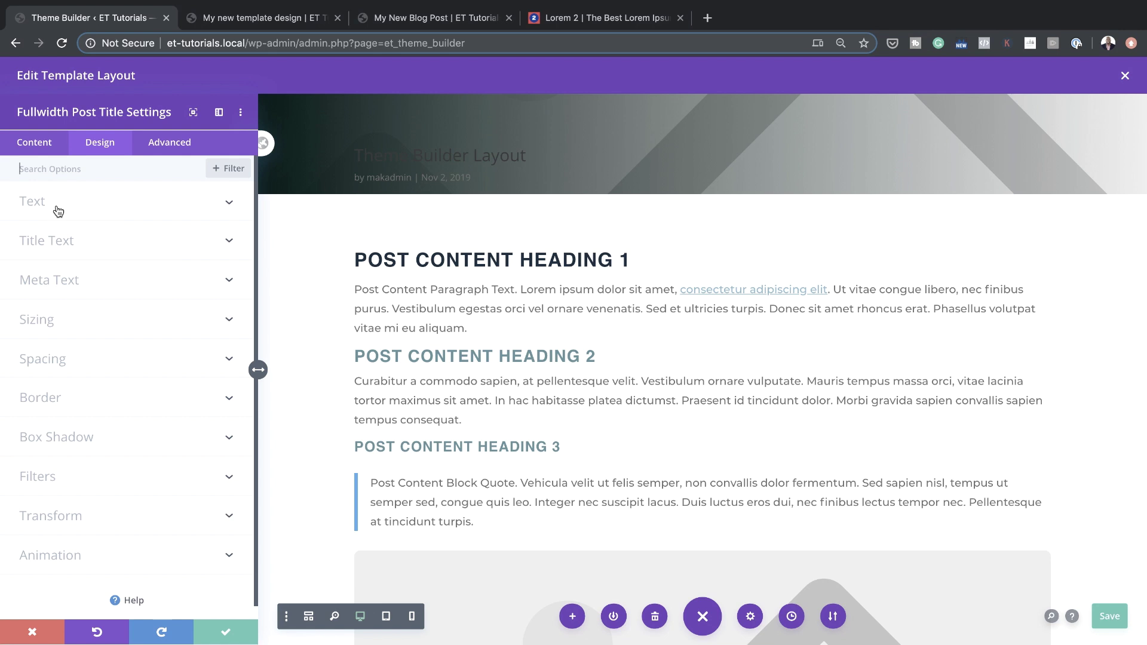
left_click(76, 245)
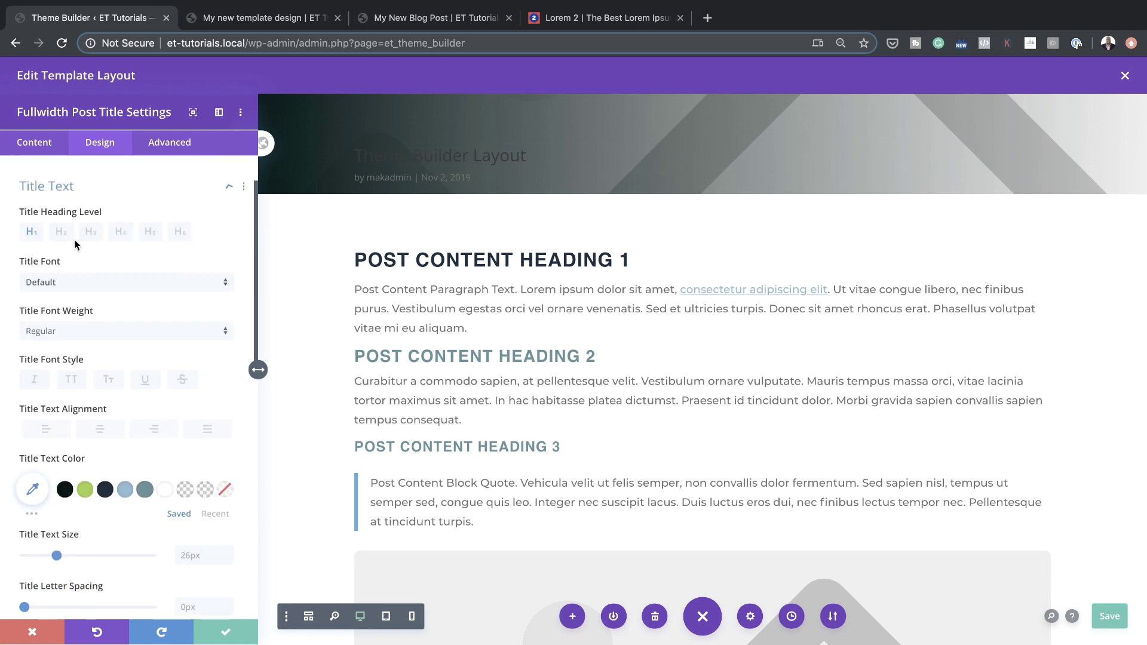
left_click(62, 272)
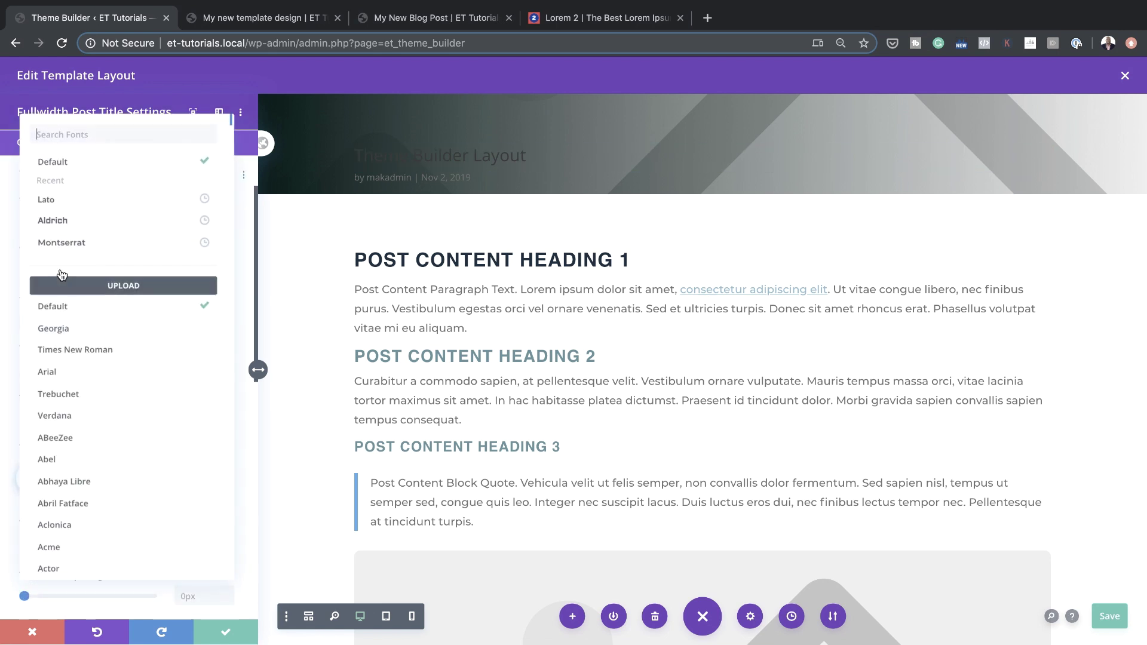
left_click(96, 243)
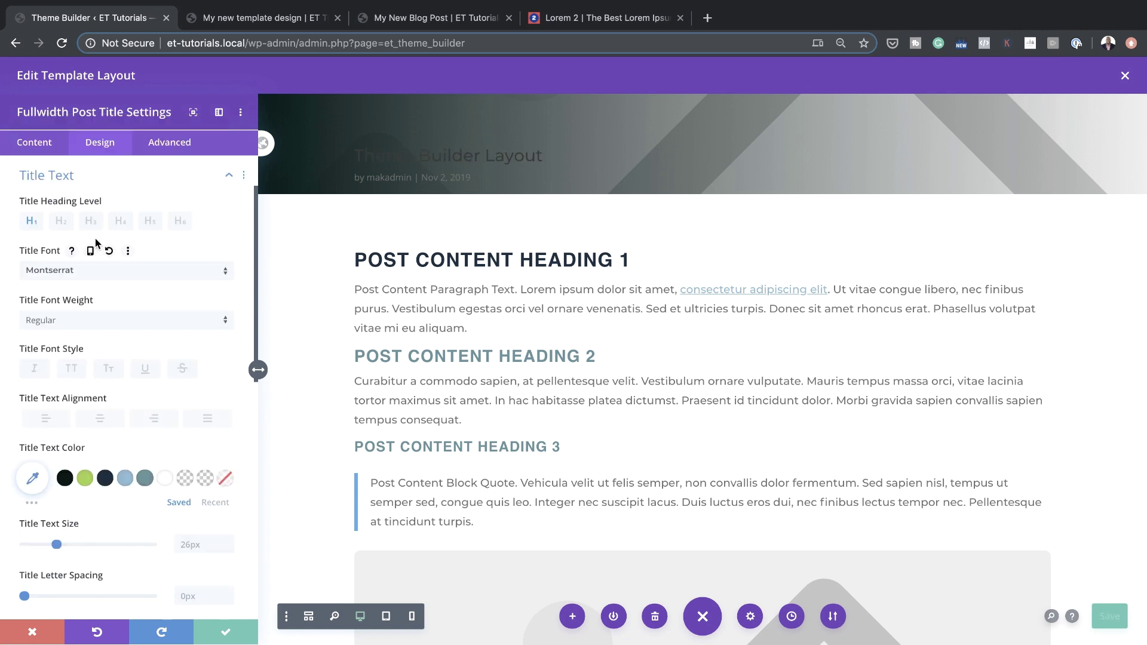
left_click(71, 369)
left_click(83, 321)
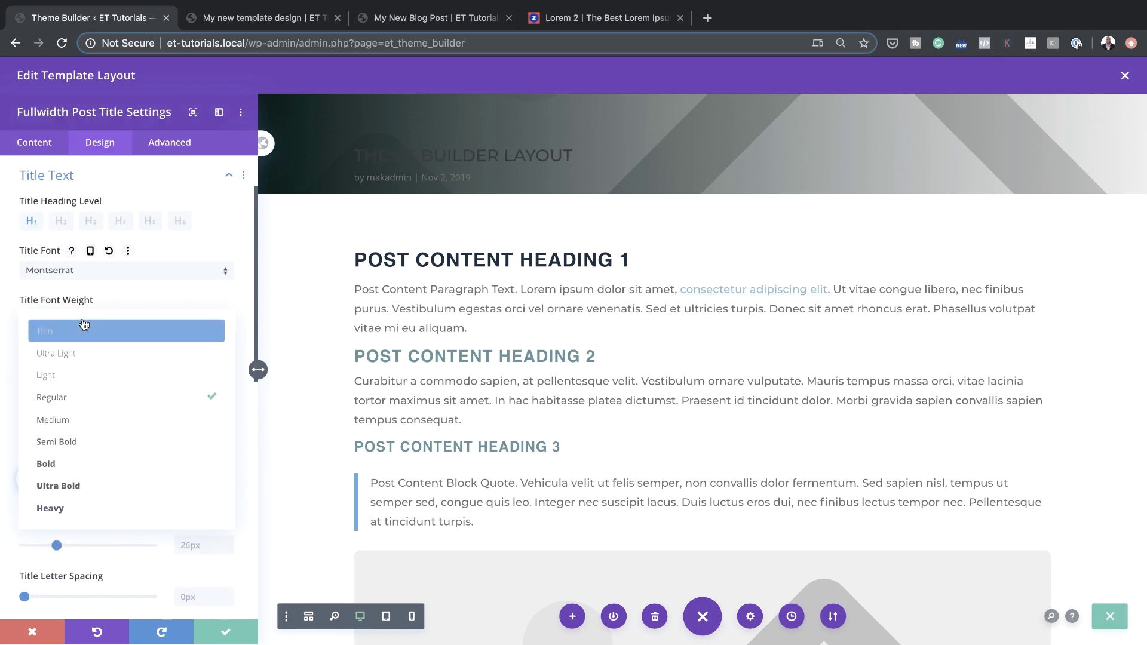
left_click(85, 470)
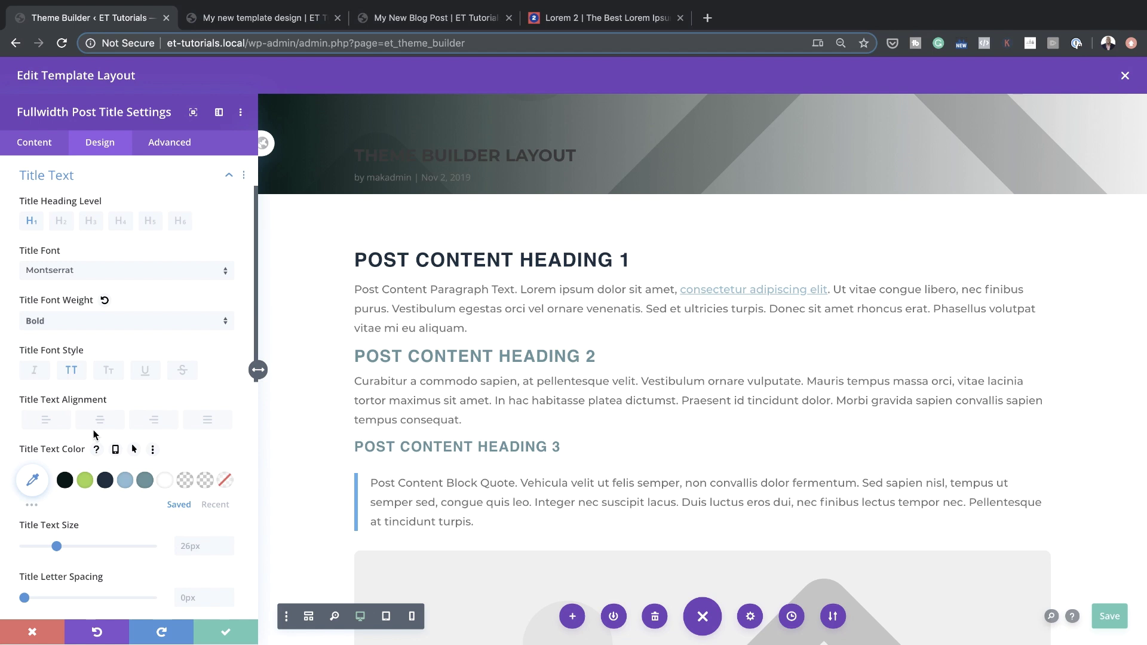
left_click(166, 482)
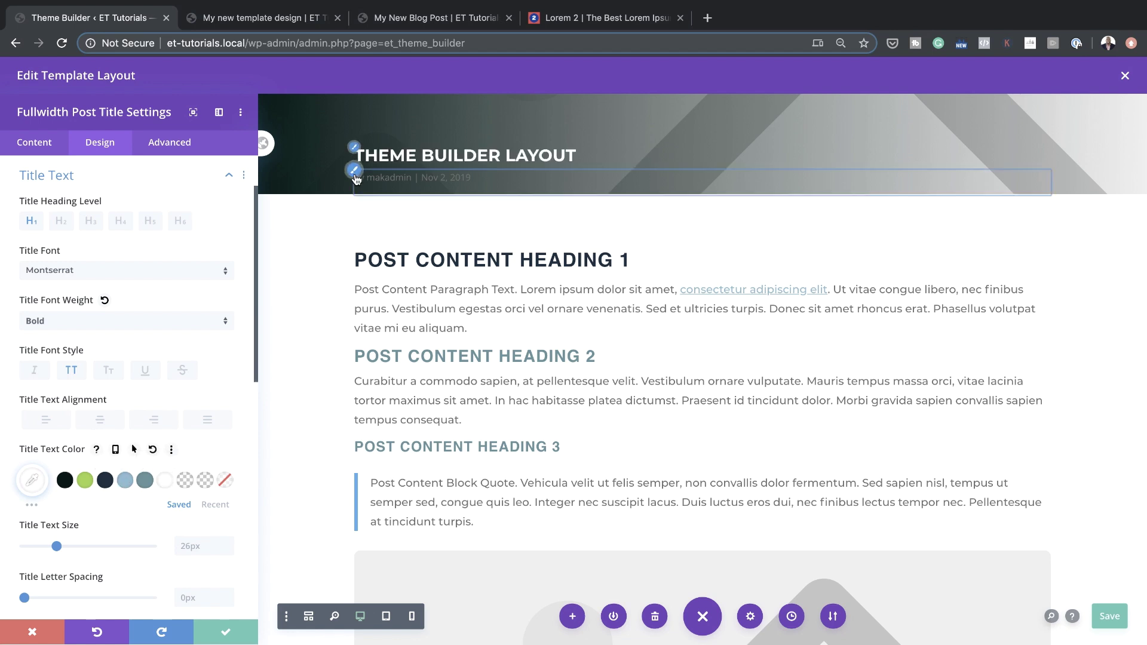
left_click(363, 182)
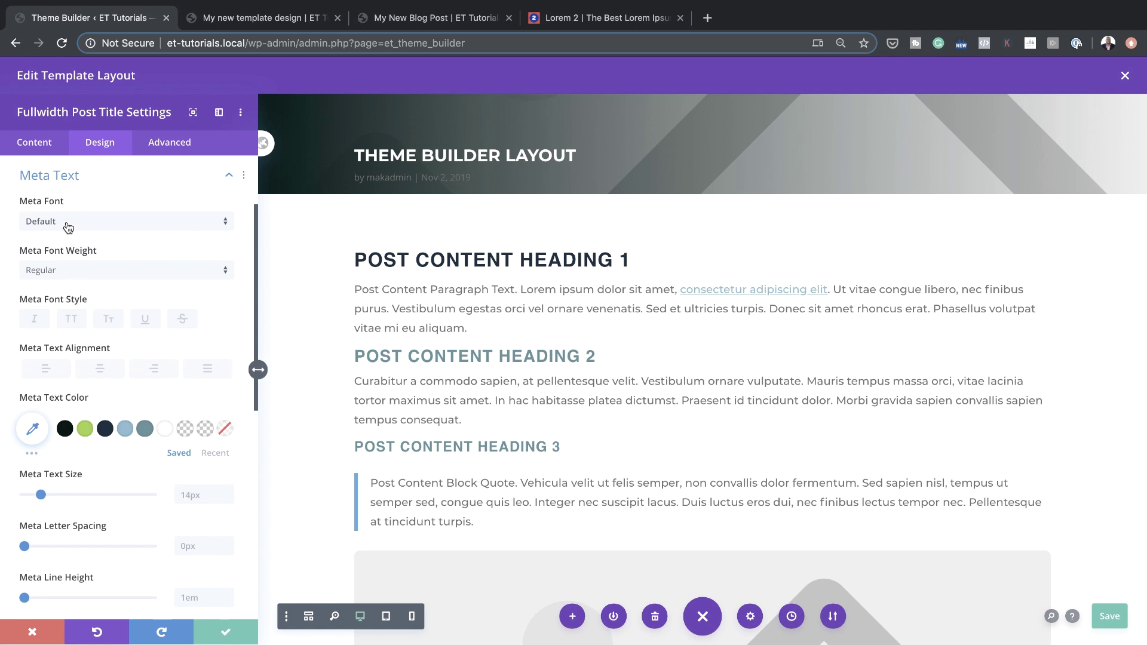
- Make the meta text white italic Montserrat
left_click(67, 227)
left_click(74, 238)
left_click(165, 428)
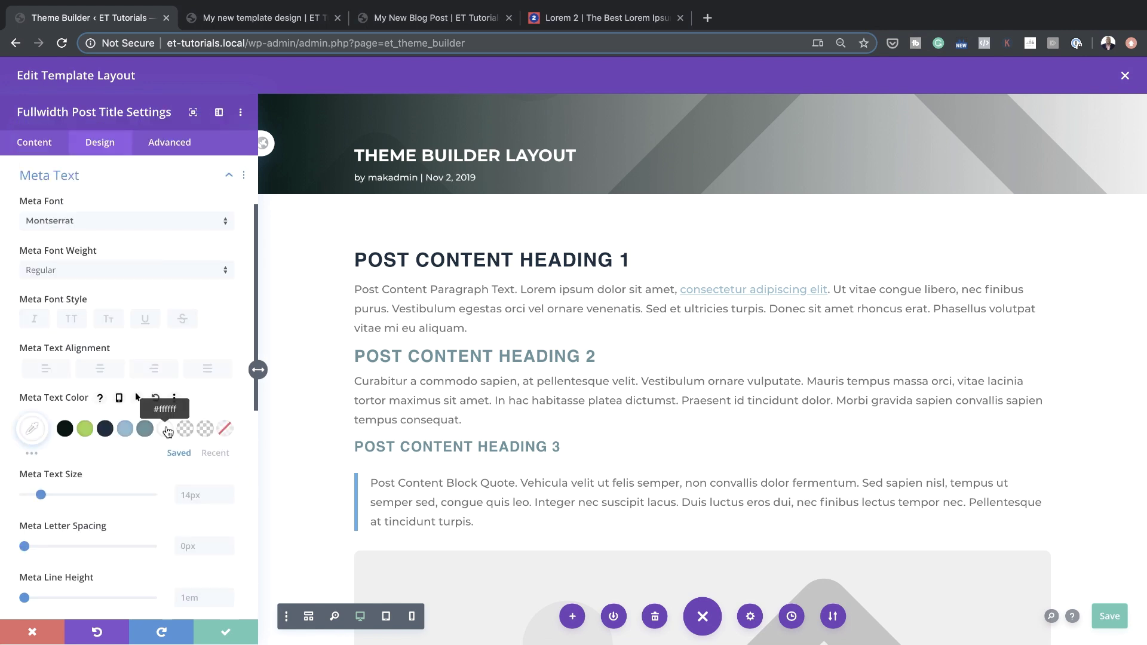
left_click(36, 321)
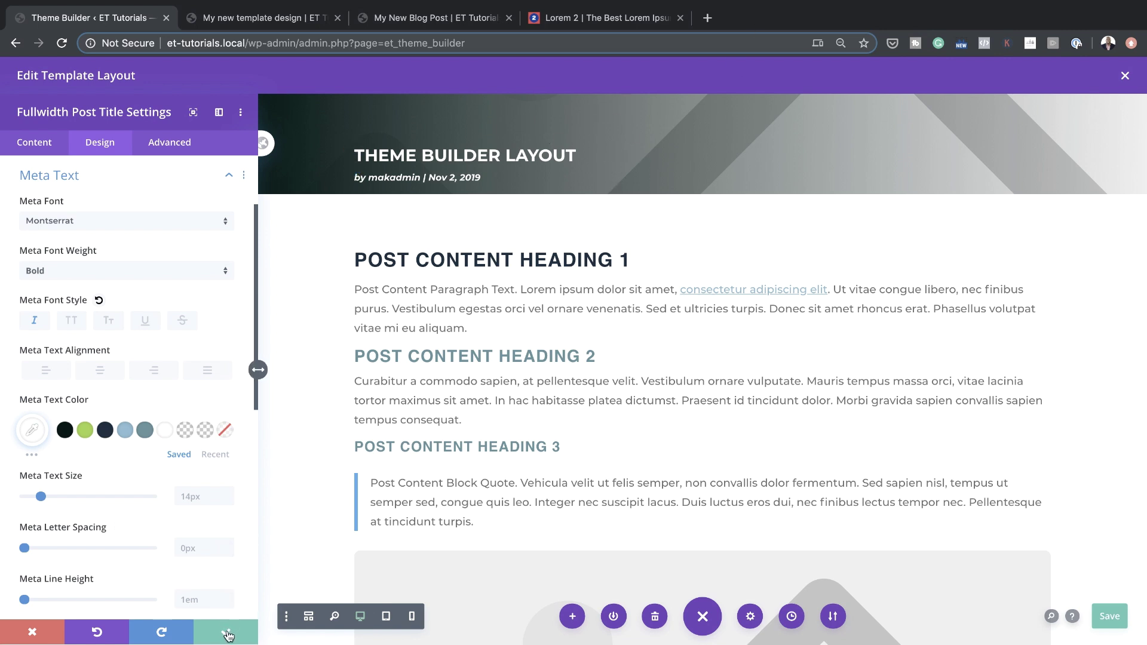
- Set the post title module's padding to 85px top and 47px bottom
scroll(124, 532, "down", 5)
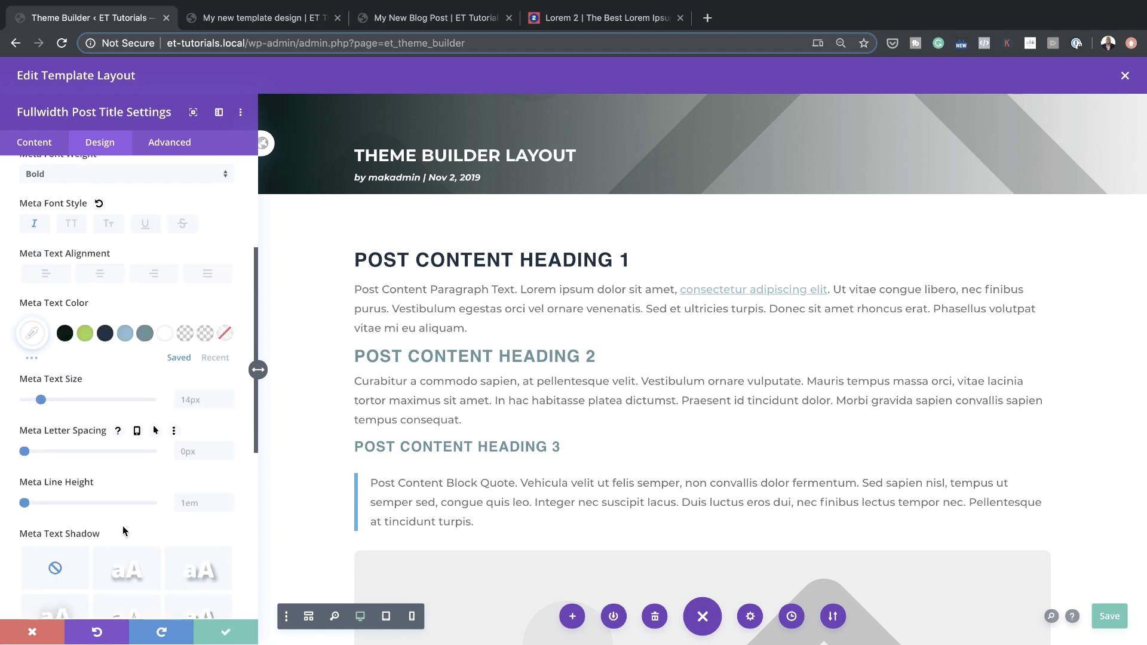
scroll(123, 532, "down", 1)
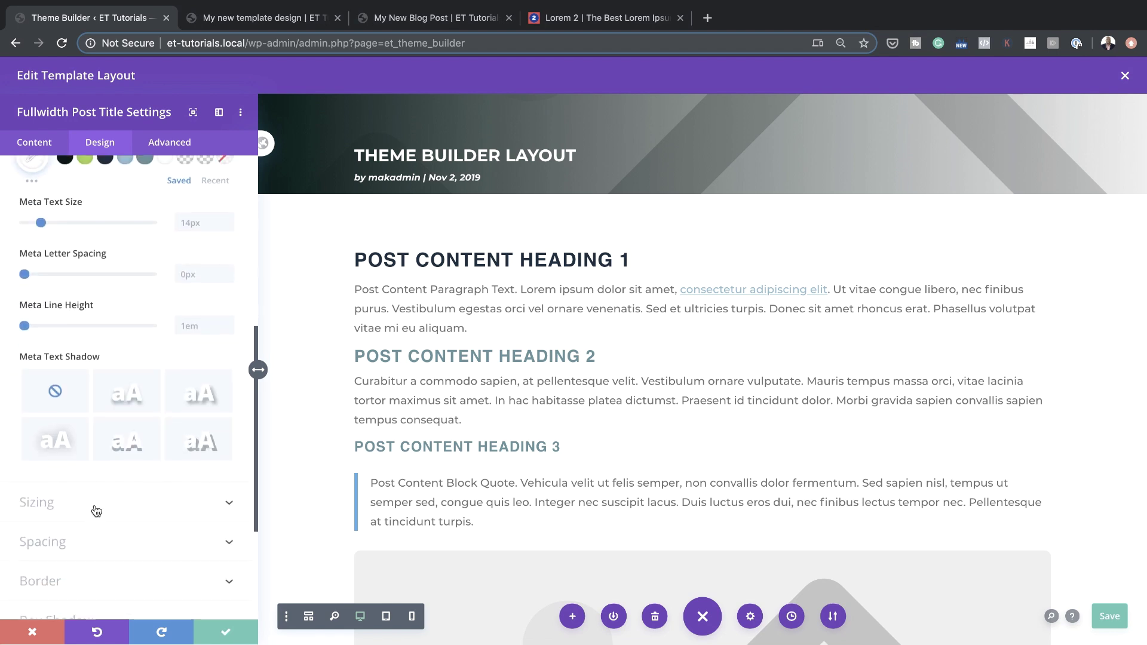
left_click(59, 542)
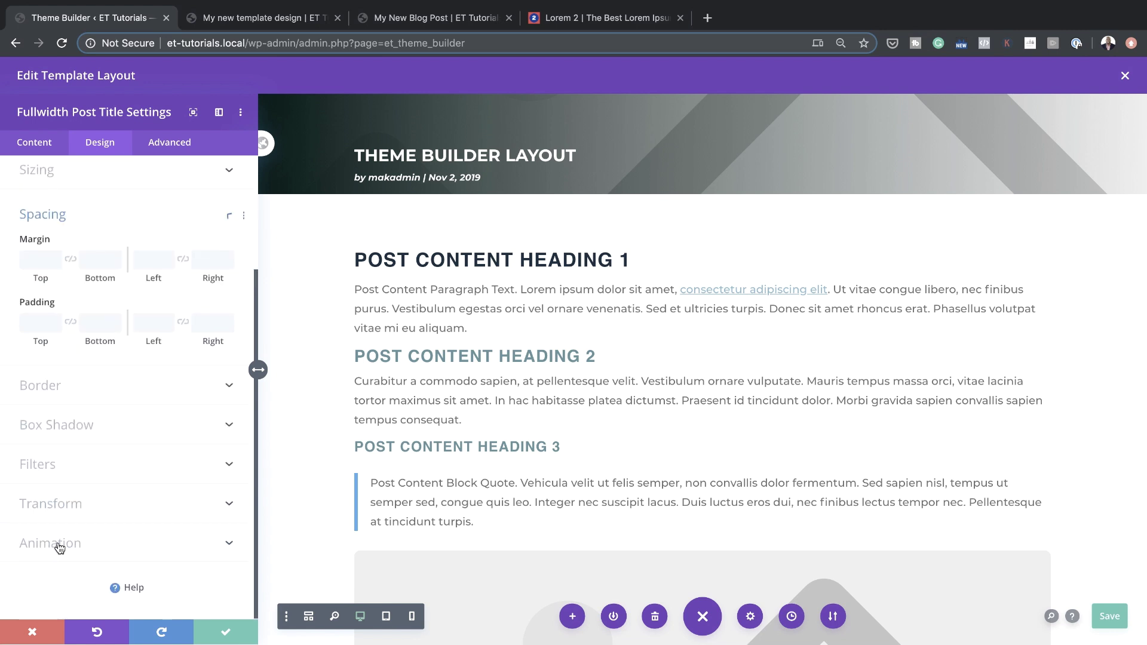
left_click_drag(42, 341, 141, 343)
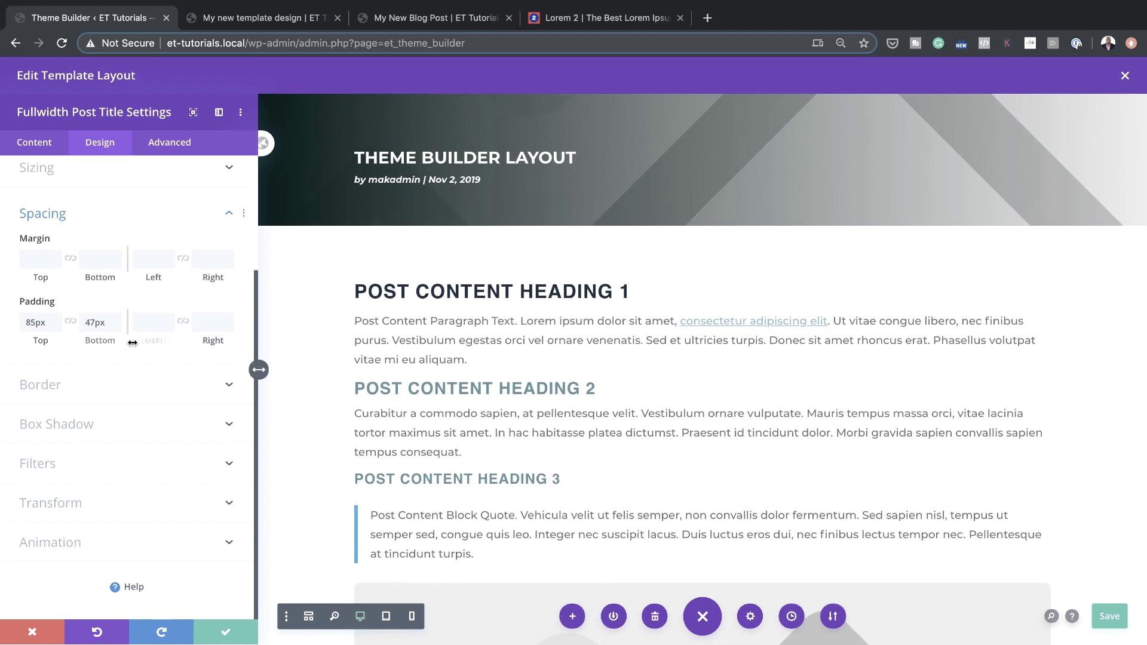
- Set the header section height to 426px and enlarge the title row's top padding
left_click(227, 633)
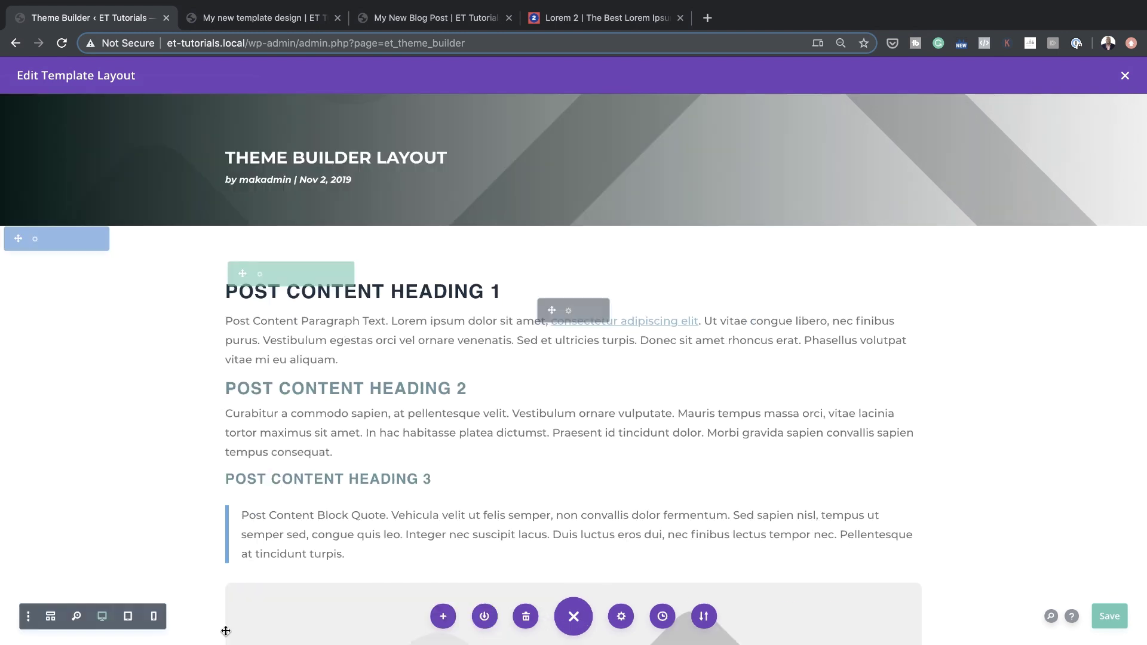
left_click(34, 108)
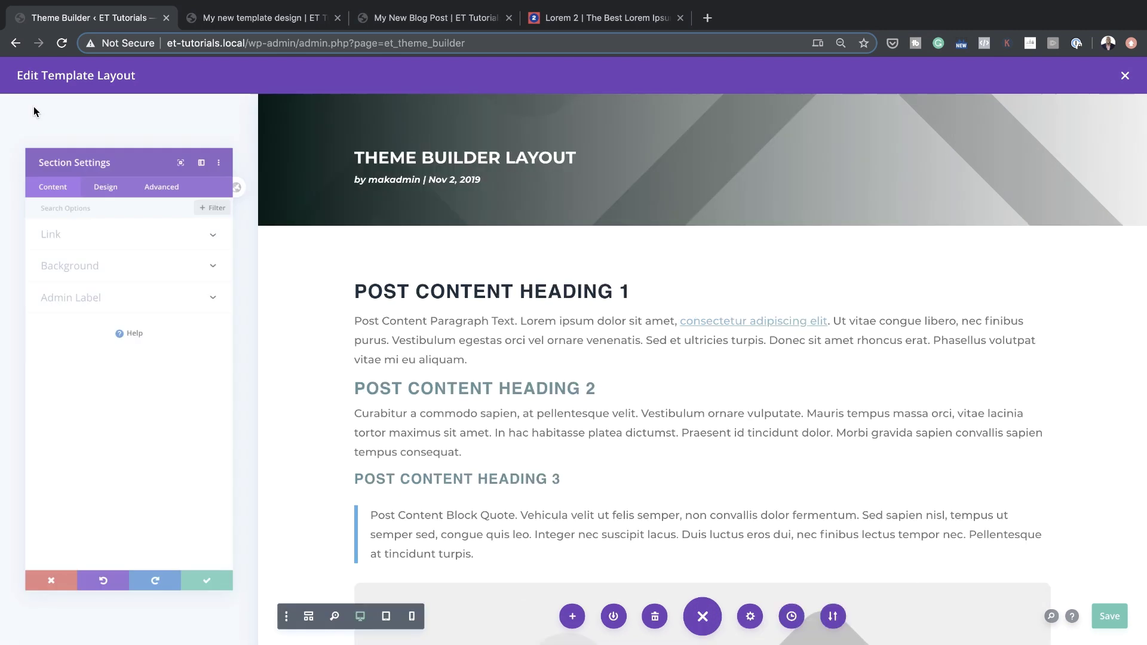
left_click(102, 144)
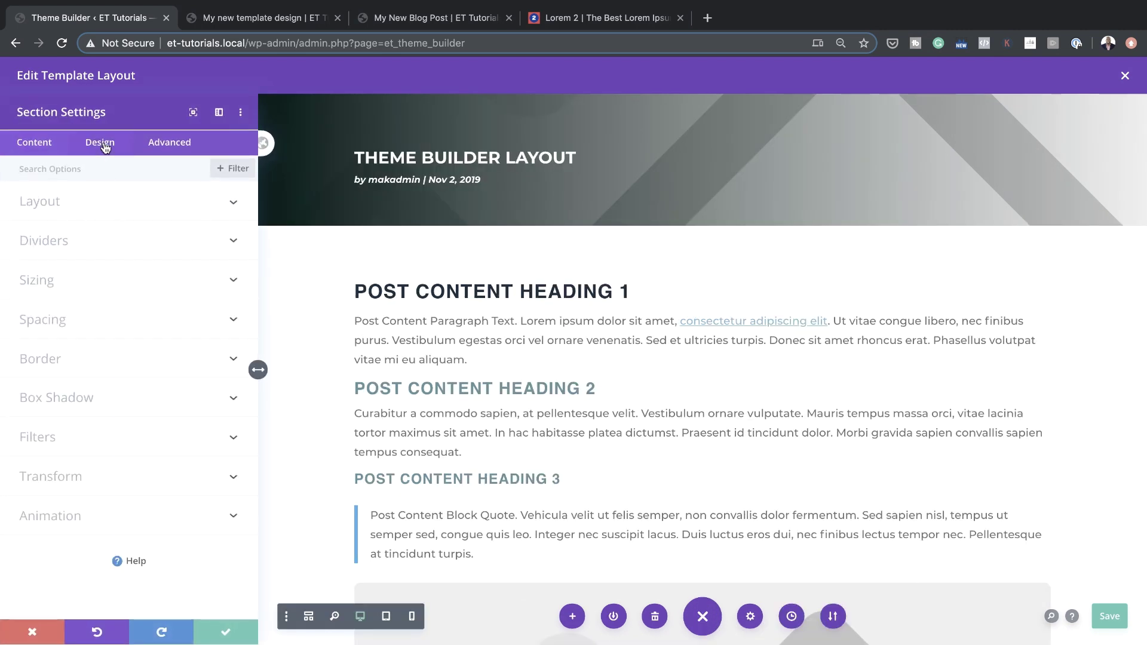
left_click(74, 281)
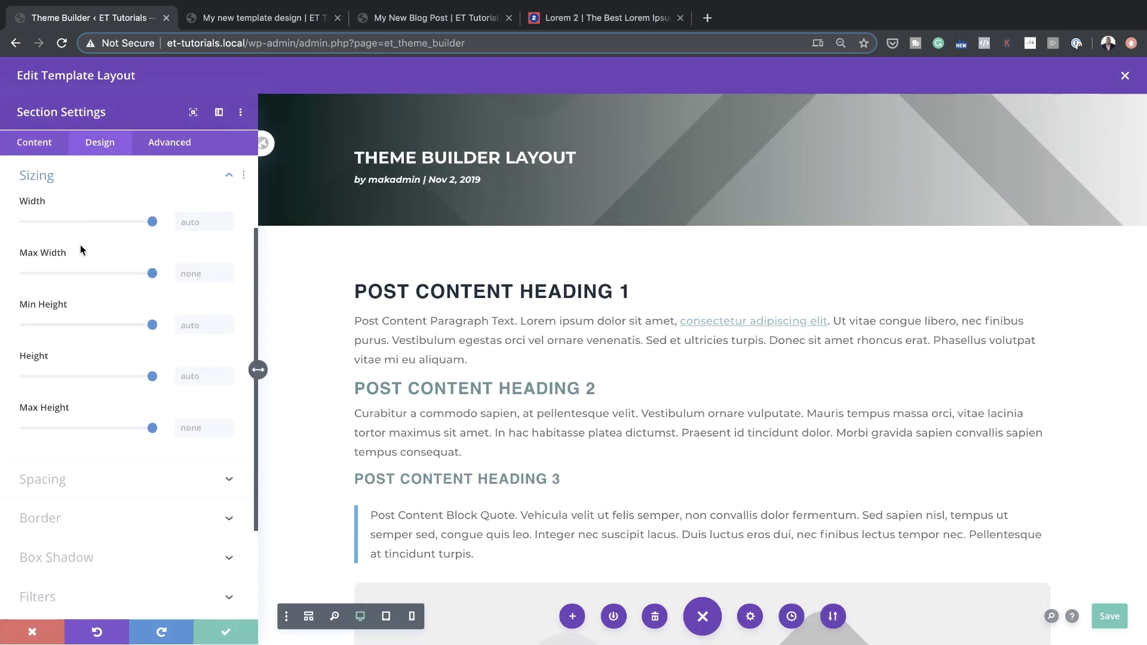
left_click_drag(152, 376, 70, 383)
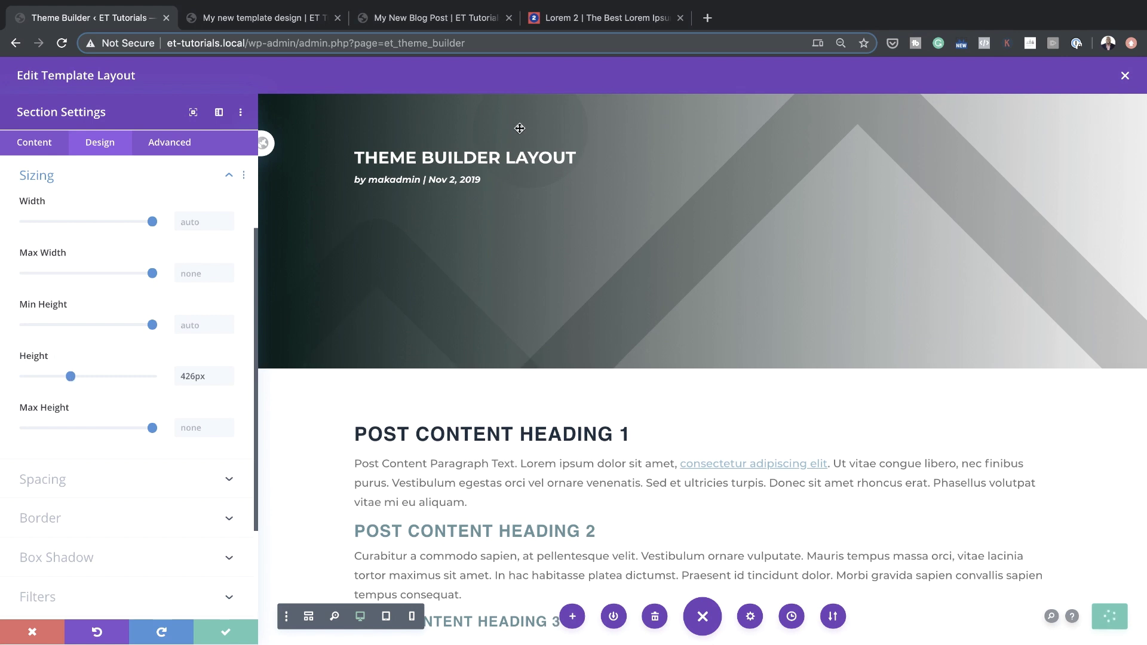
left_click(232, 632)
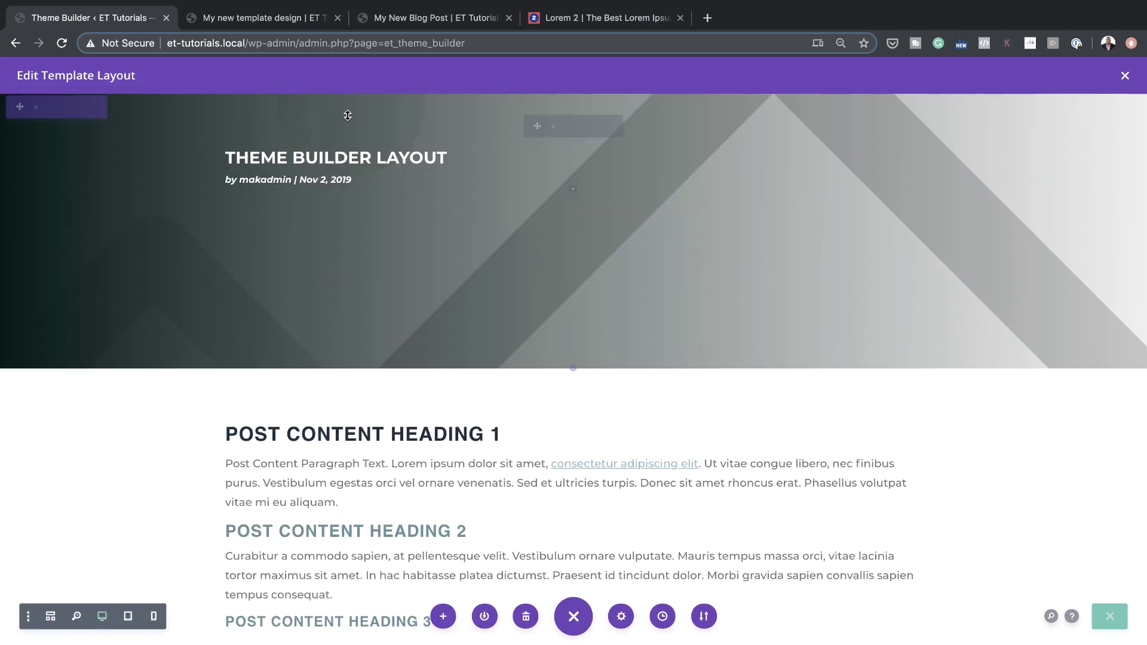
left_click_drag(345, 138, 346, 256)
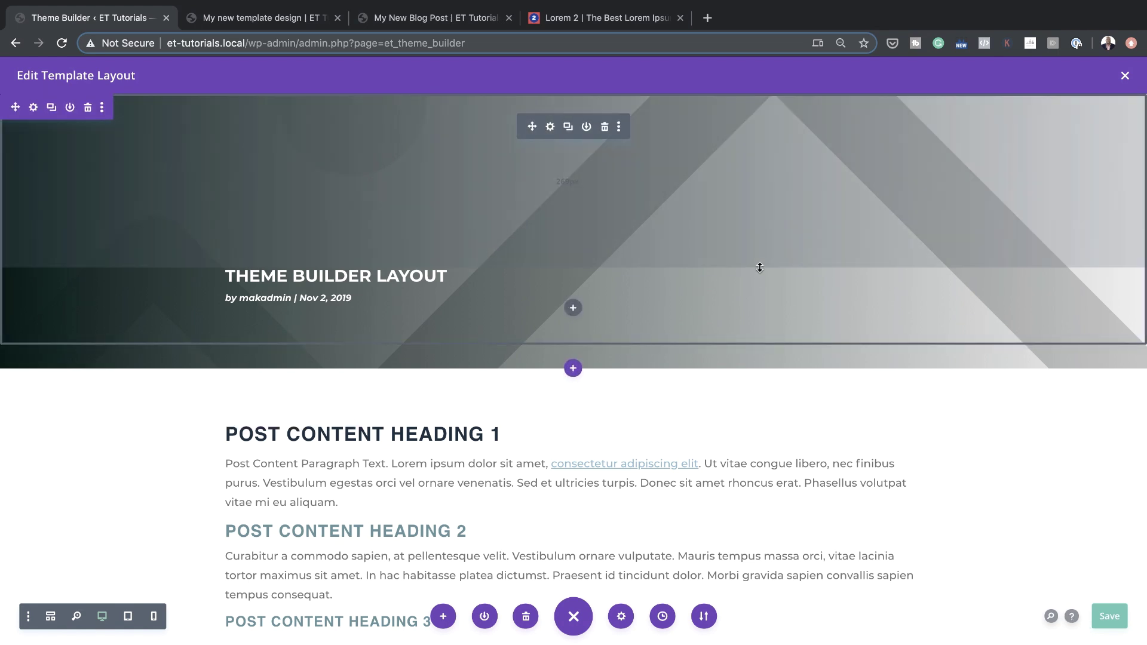
- Save the template layout and all Theme Builder changes, then return to the post tab
left_click(1117, 622)
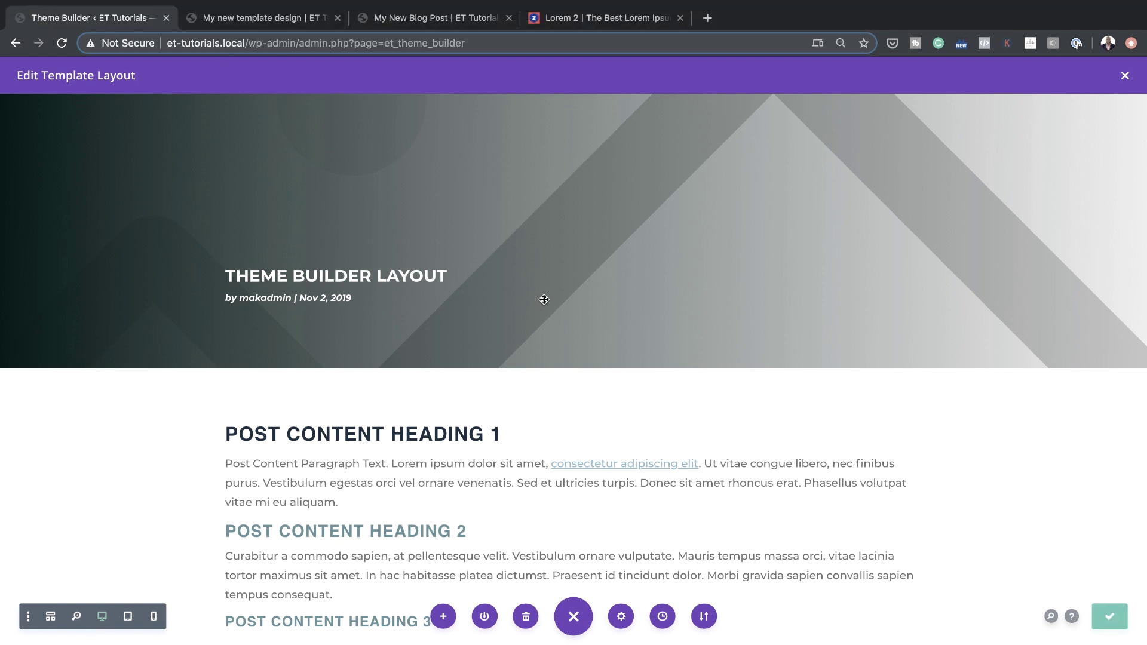
left_click(1125, 75)
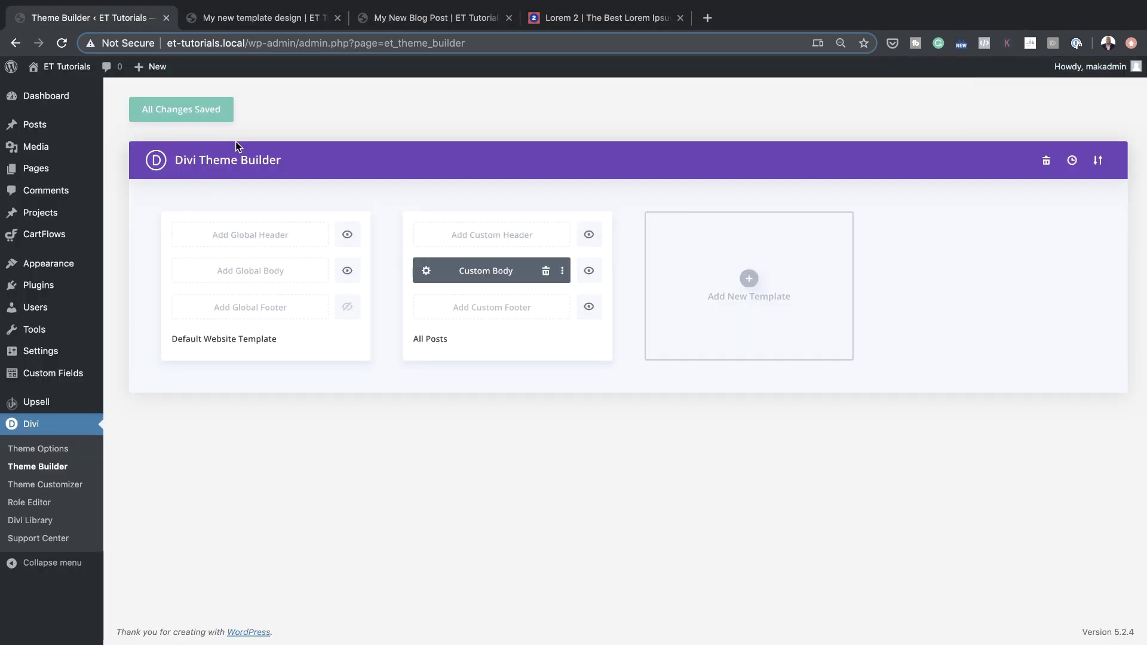
left_click(202, 112)
left_click(238, 19)
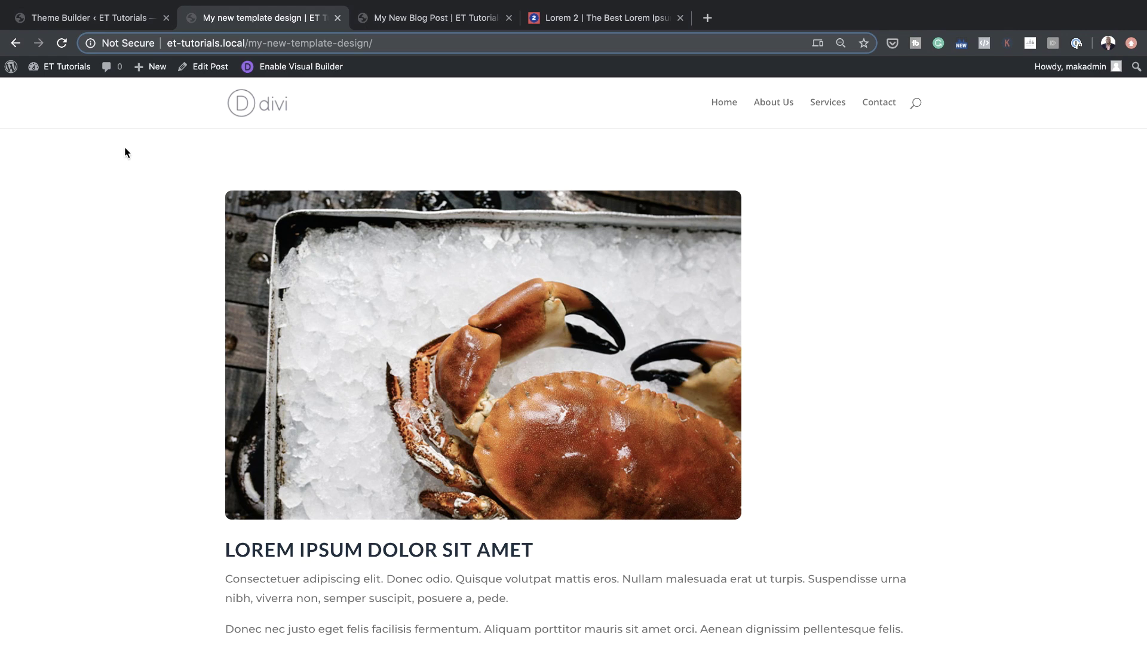
- Reload the My new template design post and scroll through it to check the title header
left_click(61, 43)
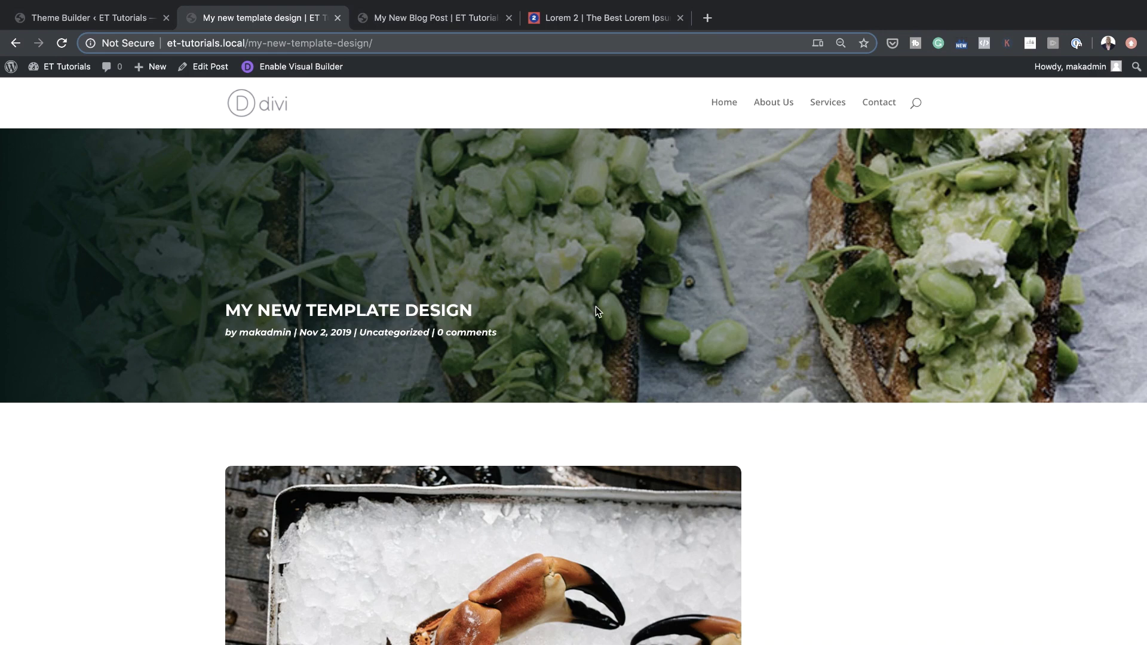
scroll(522, 354, "down", 7)
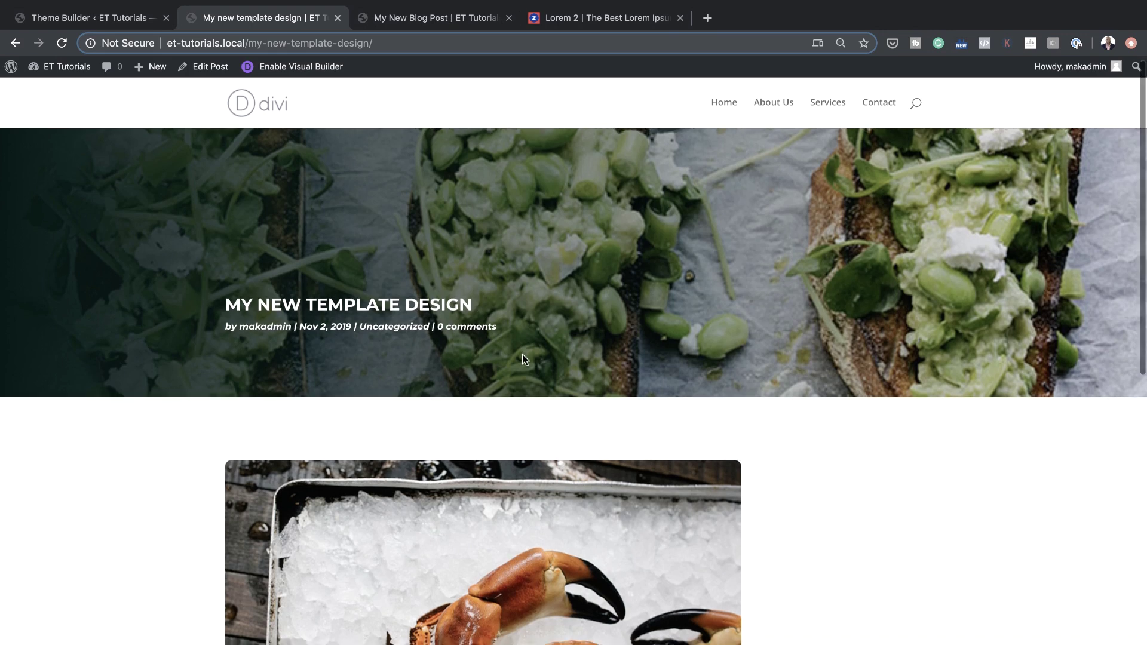
scroll(461, 397, "down", 2)
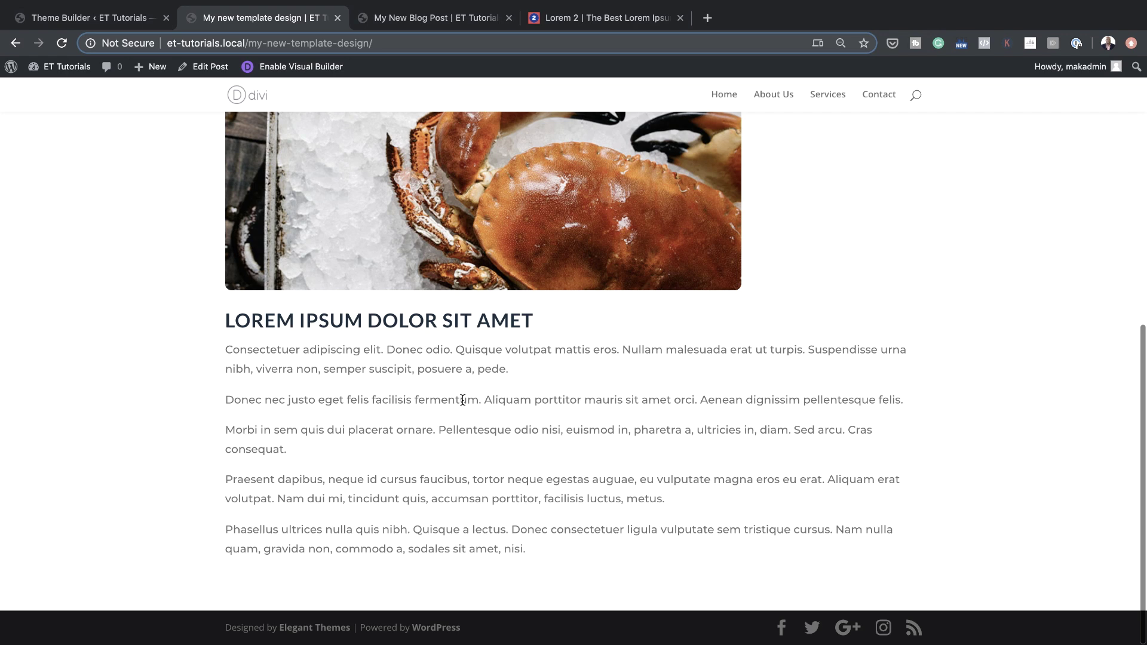
scroll(462, 398, "up", 10)
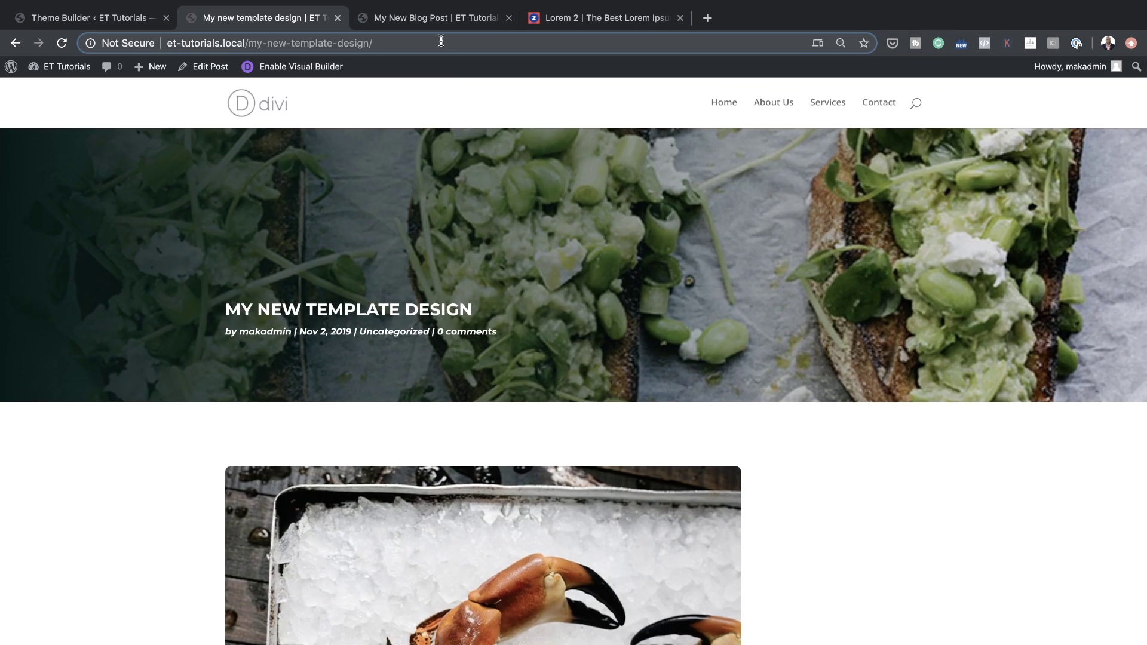
left_click(431, 22)
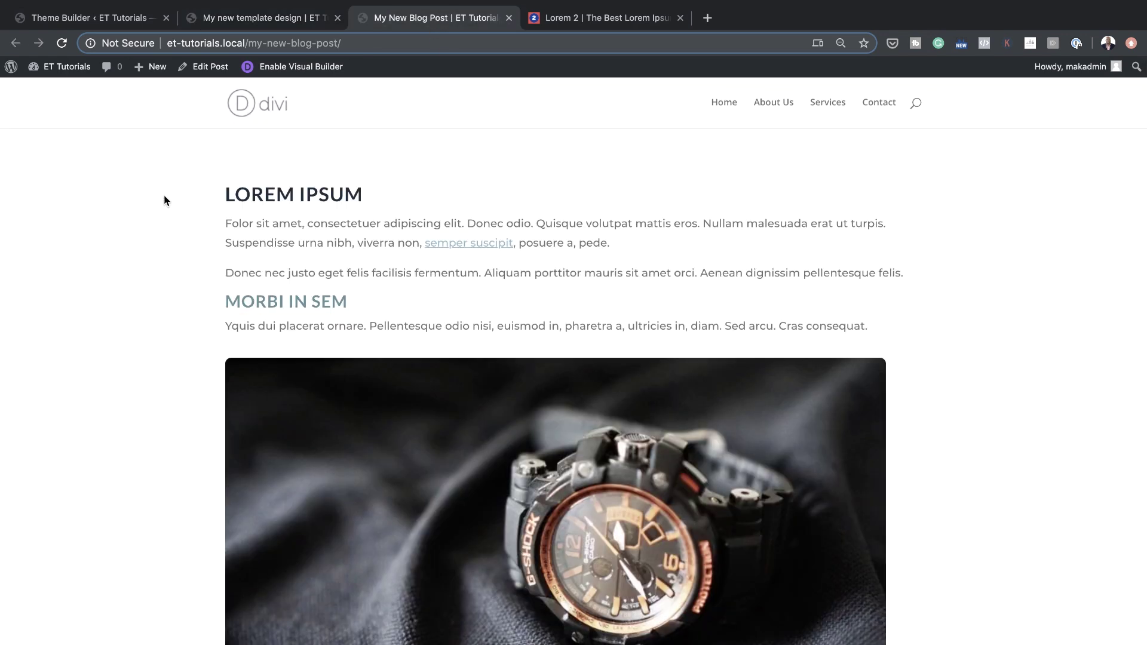
- Reload My New Blog Post and scroll to see the title header over the speedometer image
left_click(63, 43)
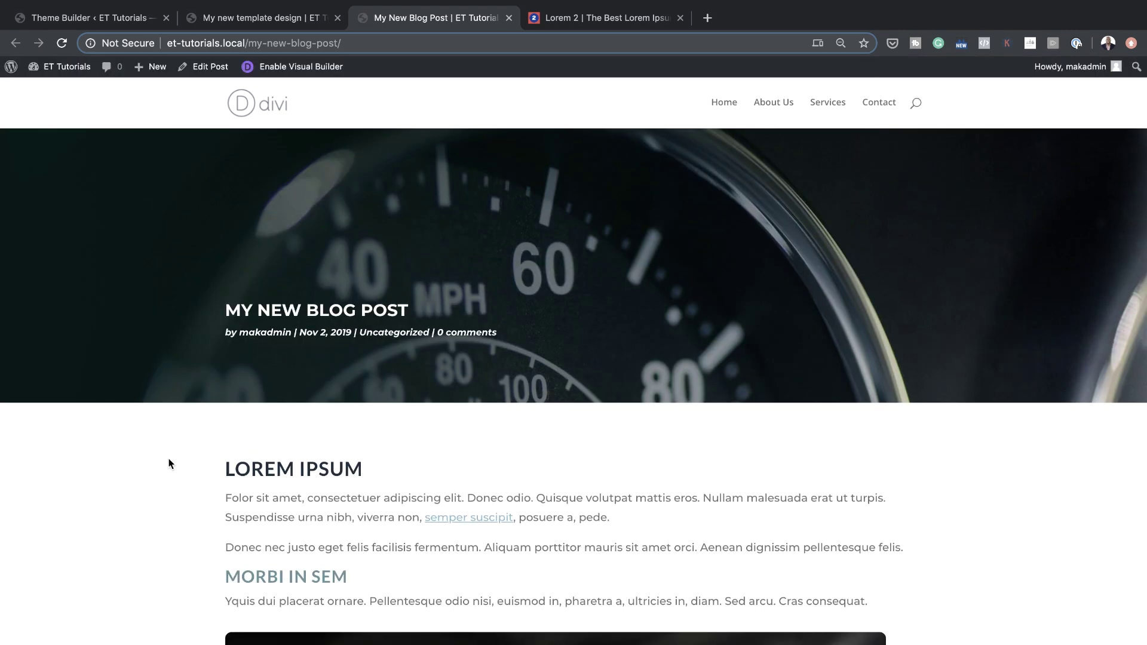
scroll(170, 465, "down", 9)
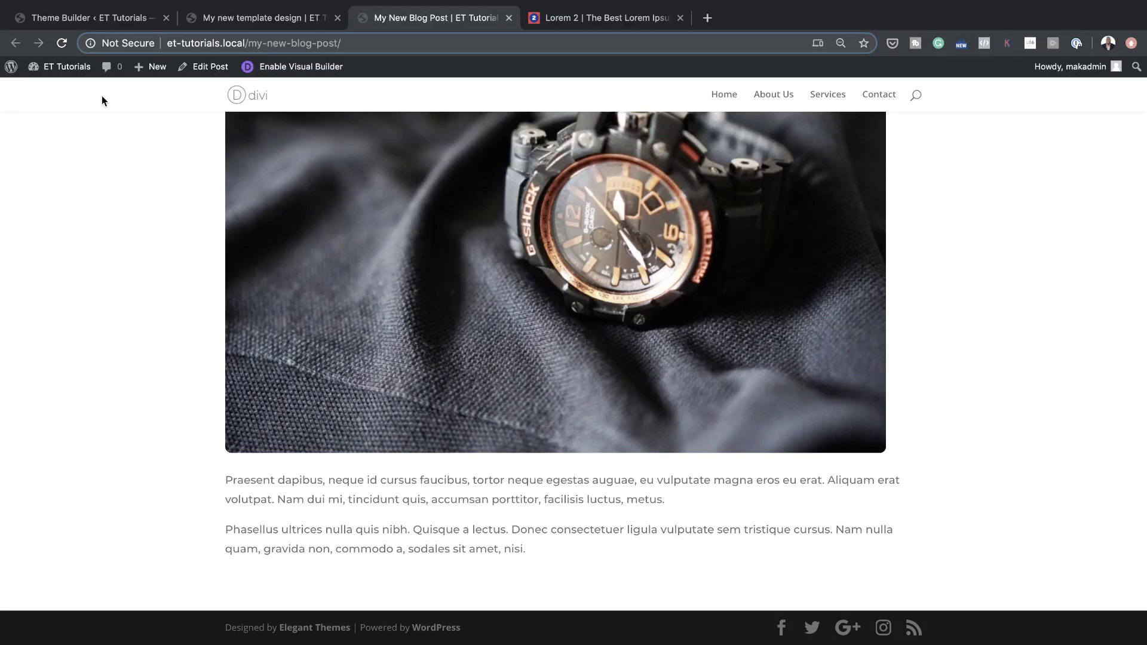
left_click(260, 20)
- Reopen the All Posts template's custom body layout in the Theme Builder
left_click(118, 18)
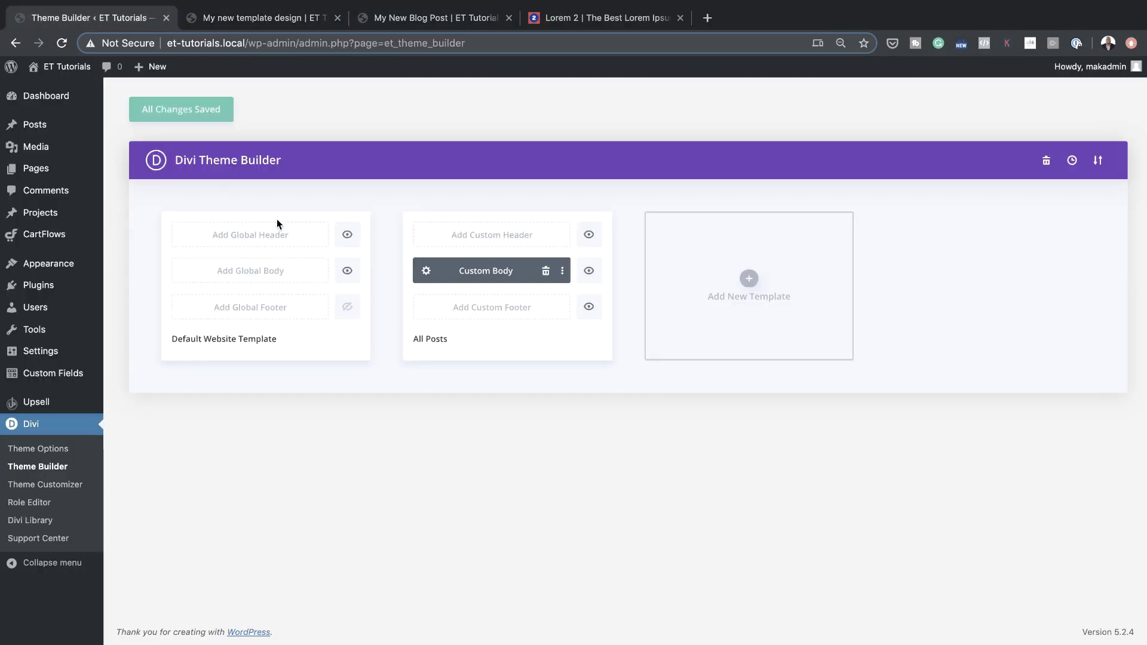
left_click(427, 270)
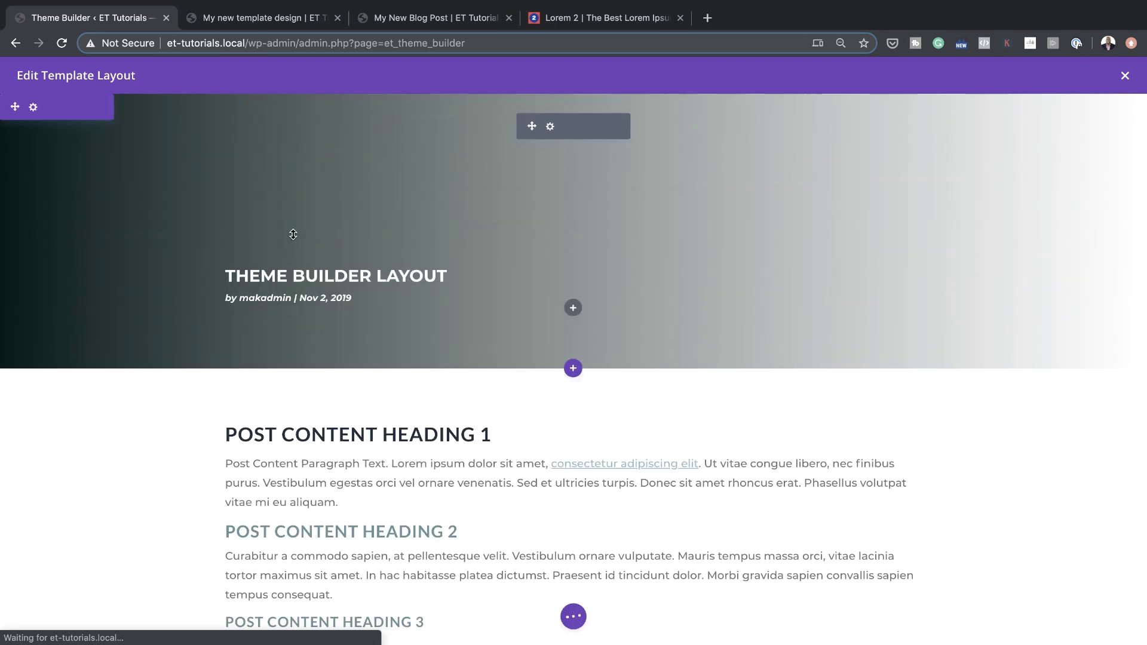
scroll(500, 478, "down", 12)
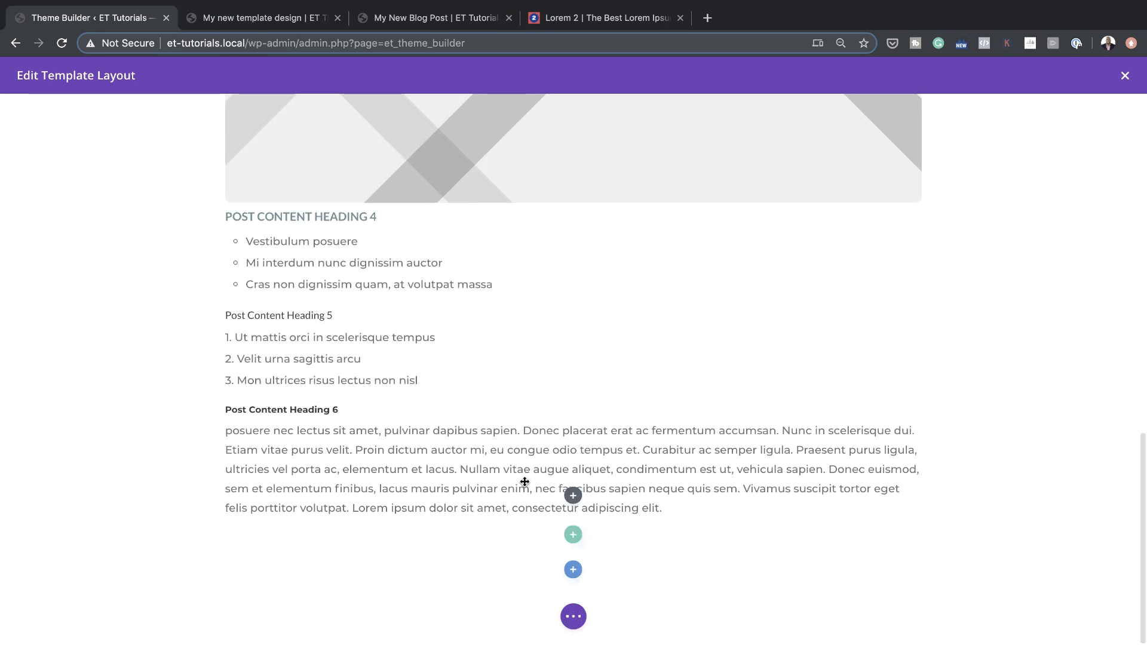
- Add a one-column row below the post content holding an Email Optin module
left_click(573, 536)
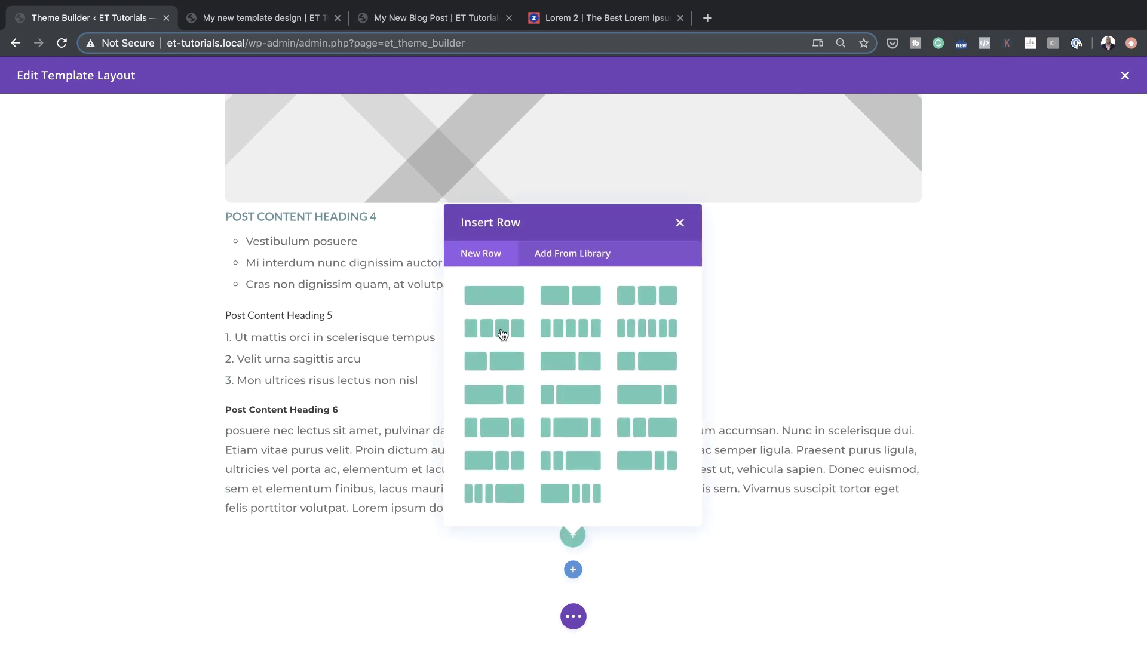
left_click(501, 297)
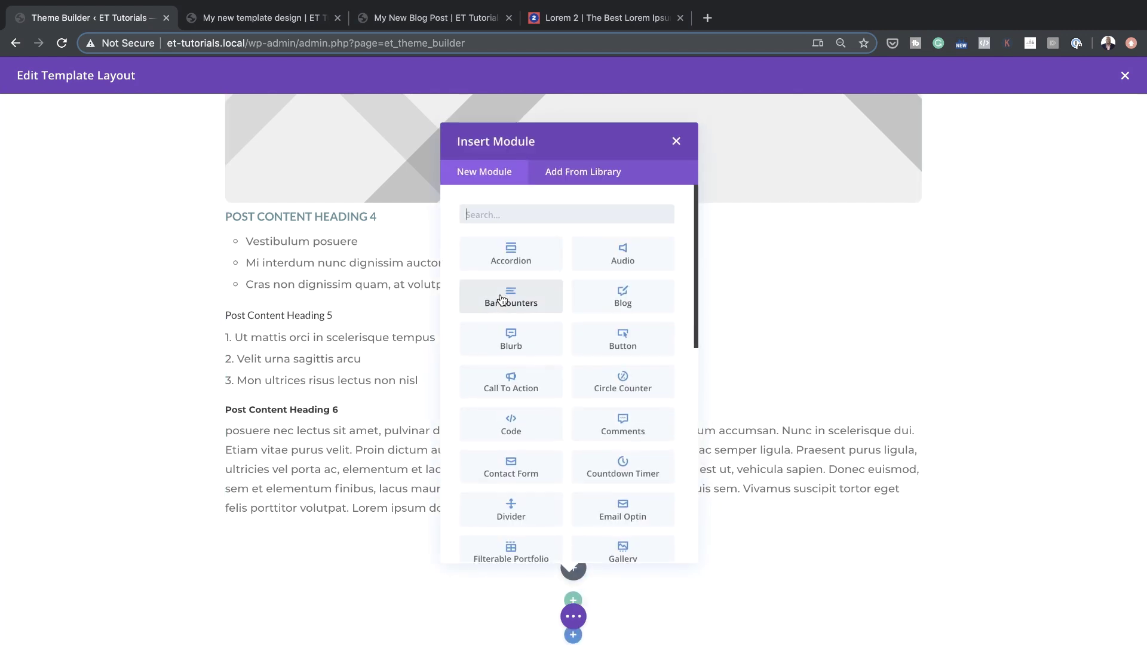
type("email")
left_click(551, 255)
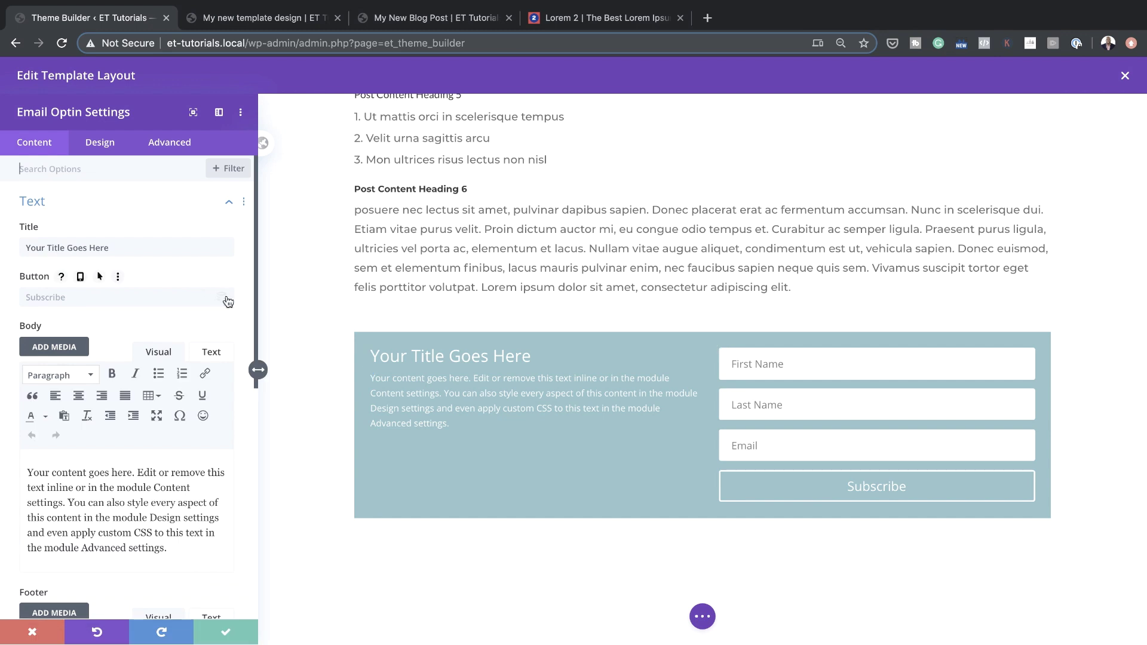
- Set the opt-in's email provider to ConvertKit and add a new ConvertKit account
left_click(102, 142)
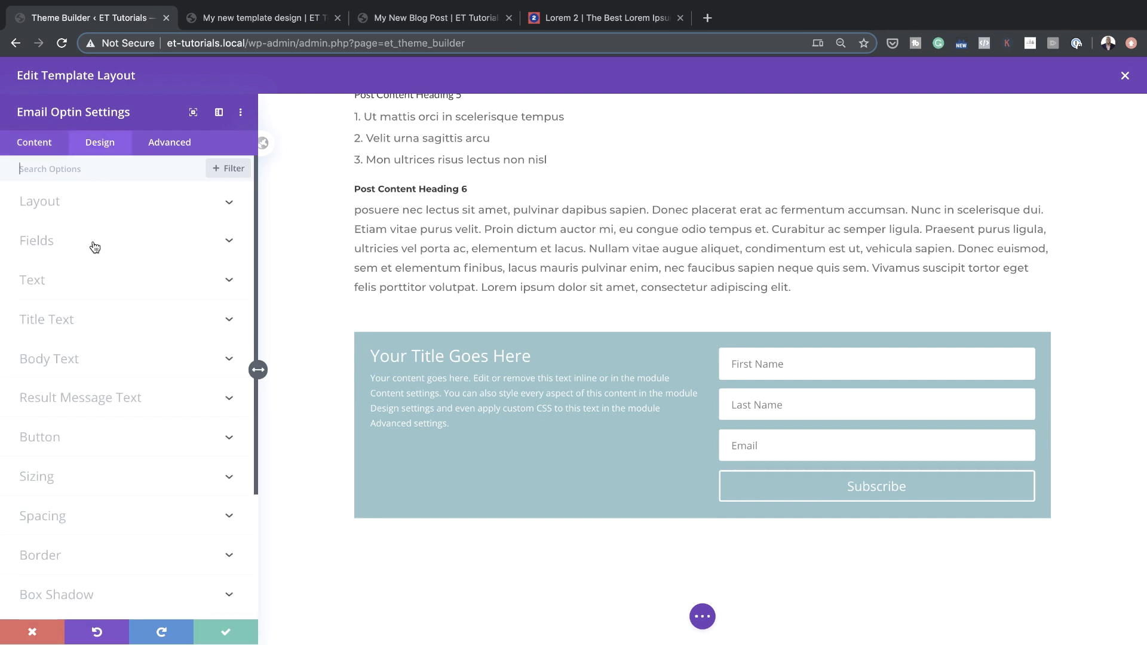
left_click(34, 143)
scroll(119, 335, "down", 10)
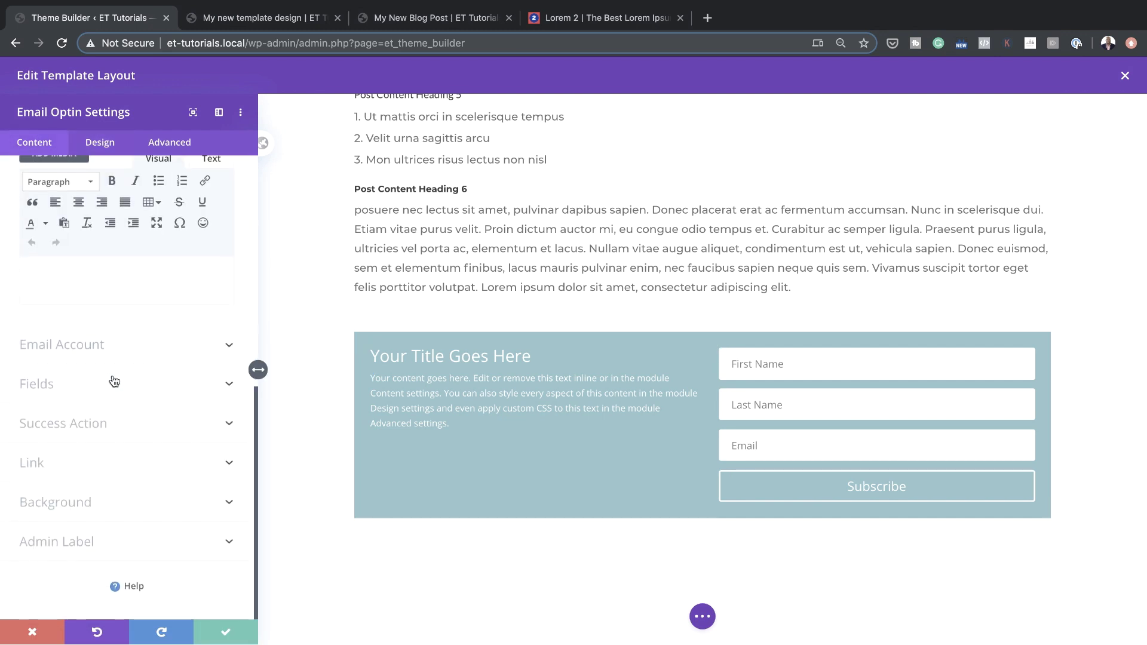
left_click(89, 346)
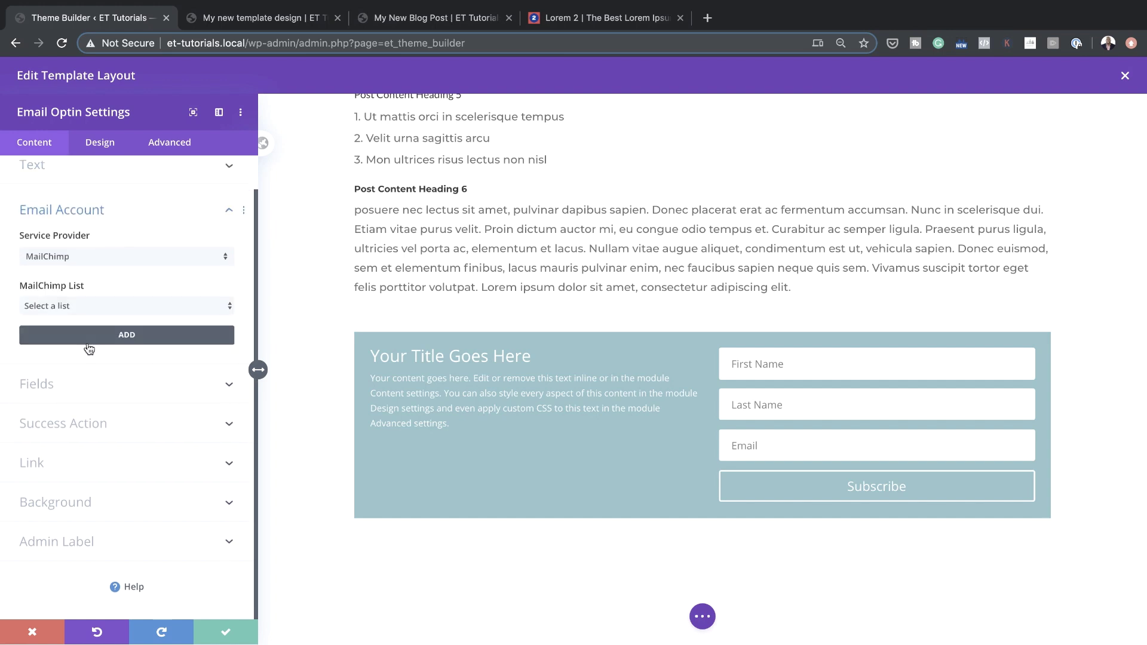
left_click(90, 257)
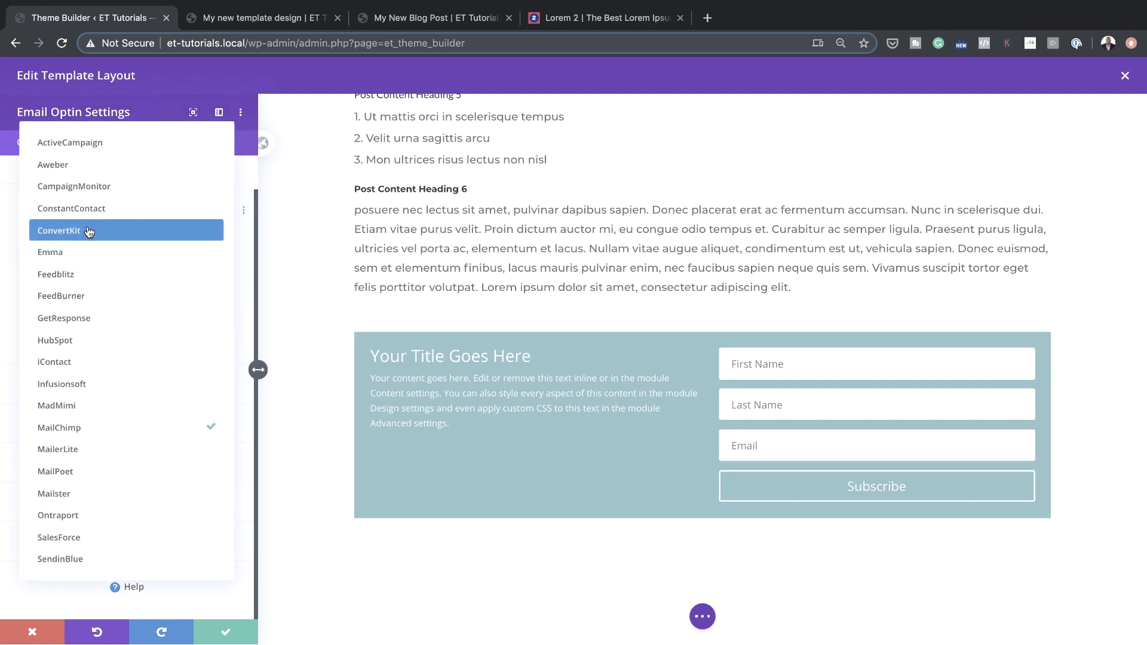
left_click(89, 230)
left_click(77, 306)
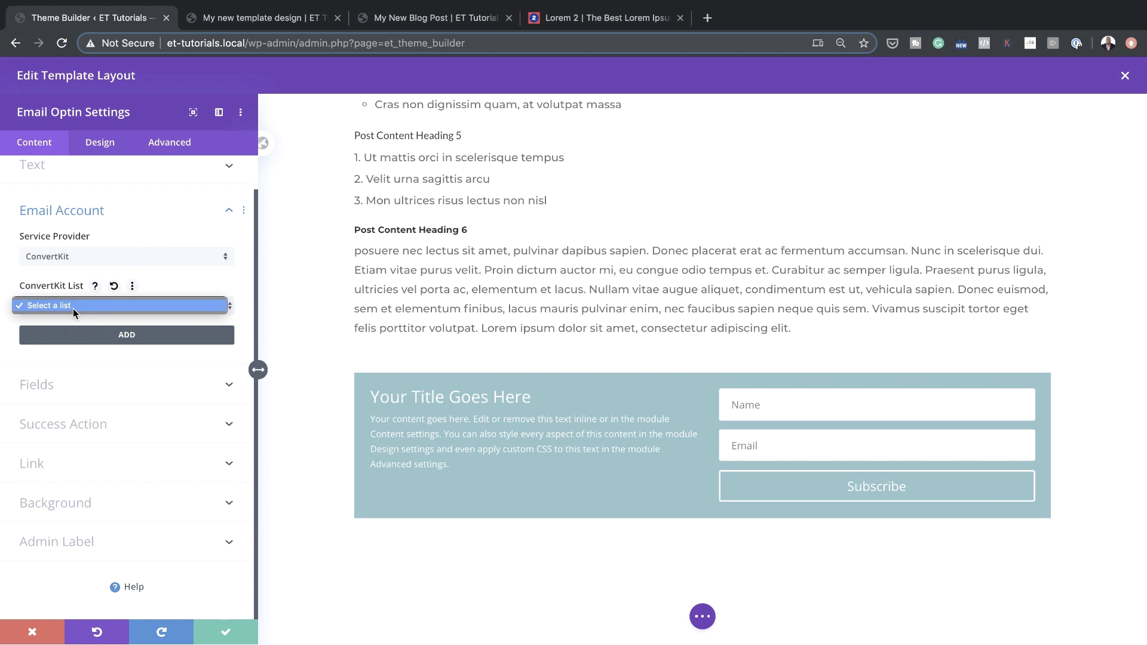
left_click(133, 341)
left_click(129, 337)
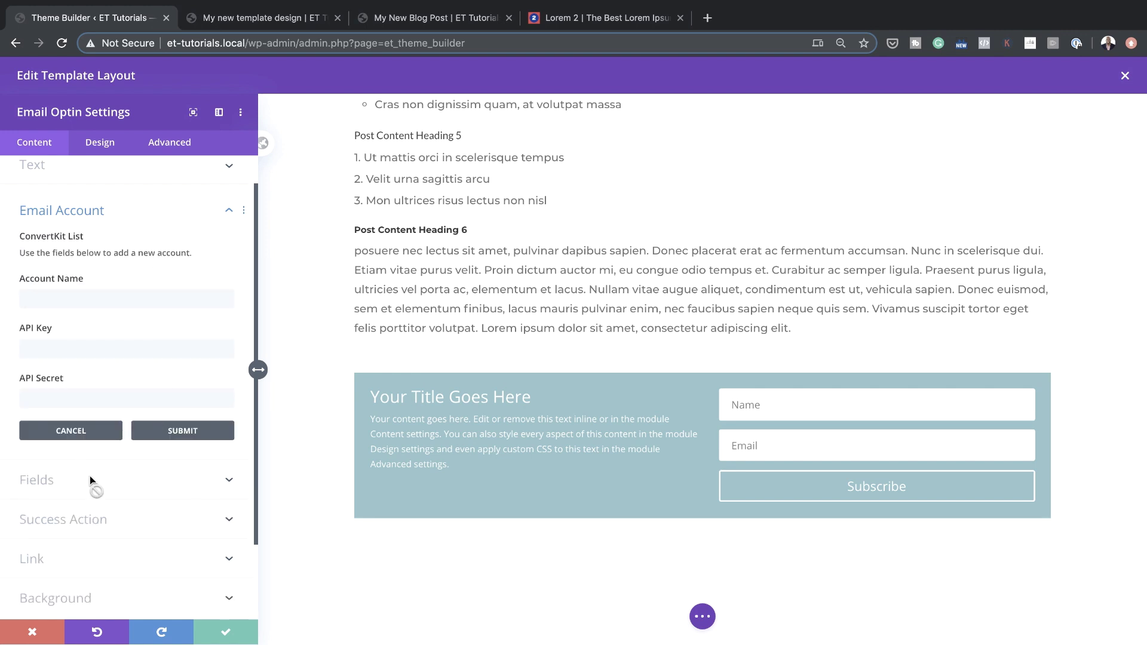
left_click(193, 436)
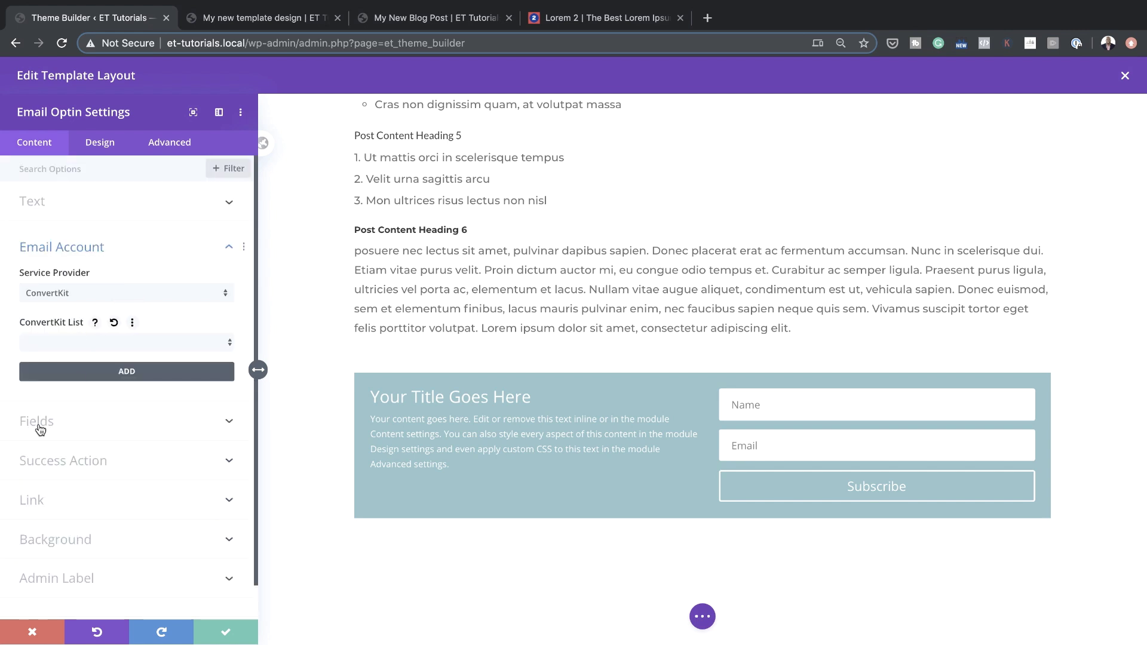
- Turn off the Name field and the opt-in's background colour, then save the module
left_click(40, 426)
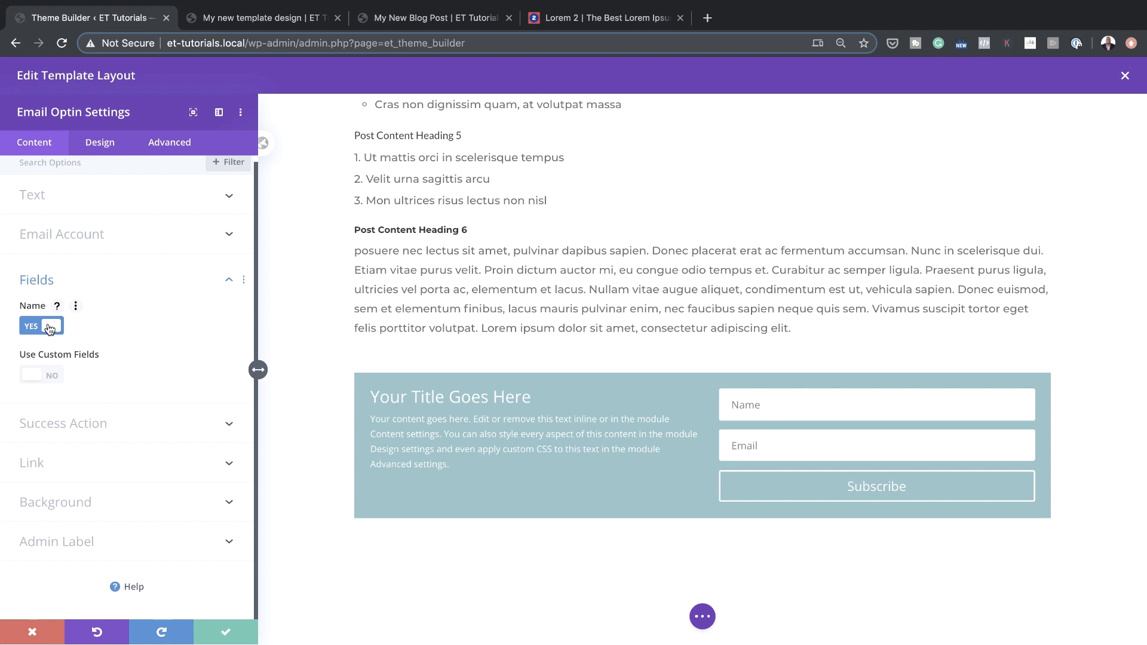
left_click(34, 332)
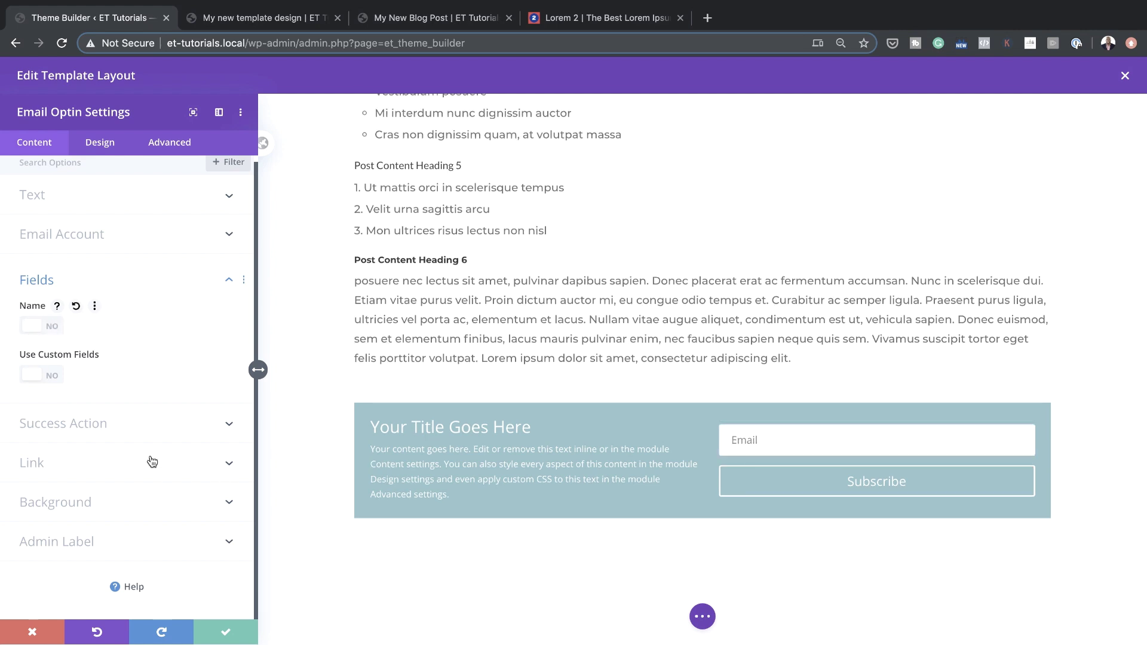
left_click(77, 505)
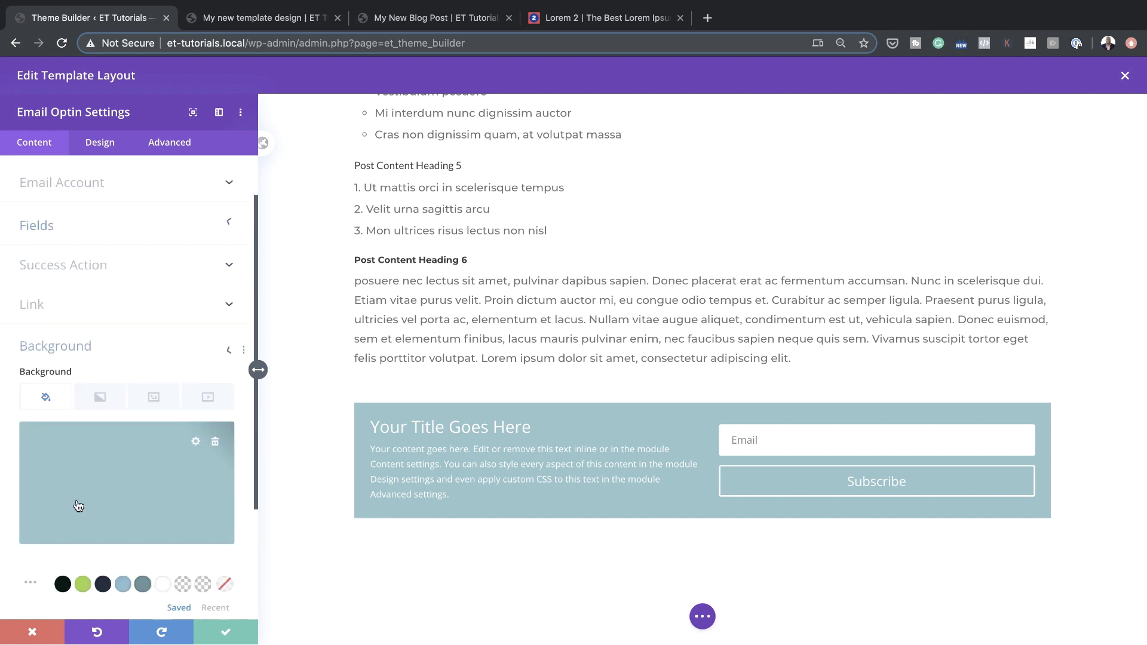
left_click(32, 489)
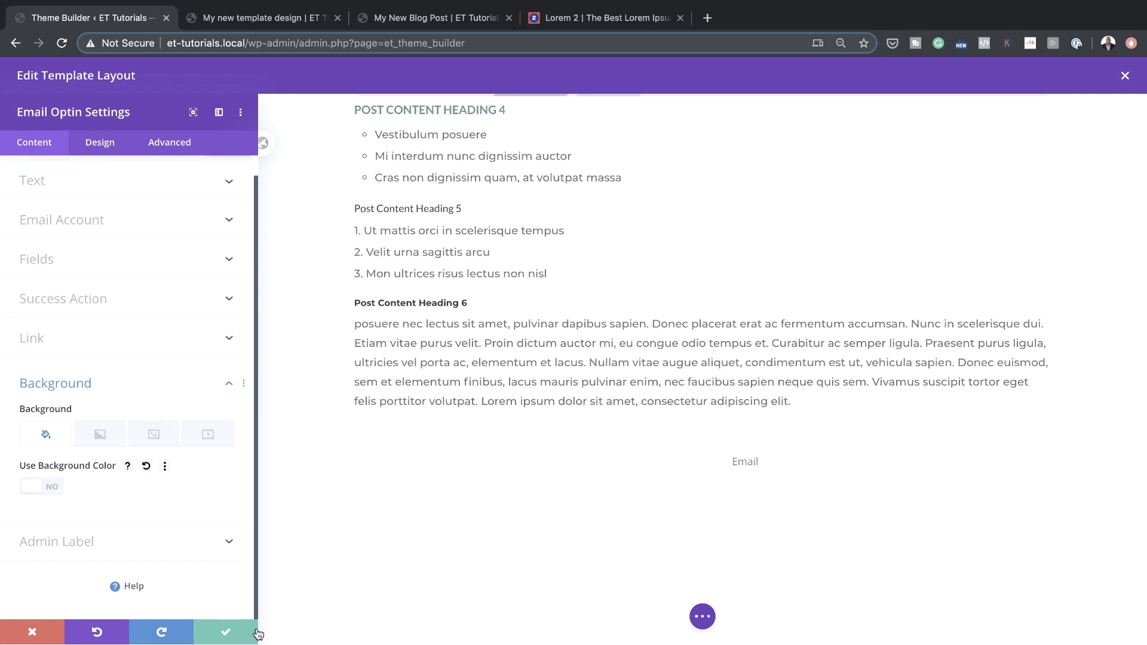
left_click(346, 512)
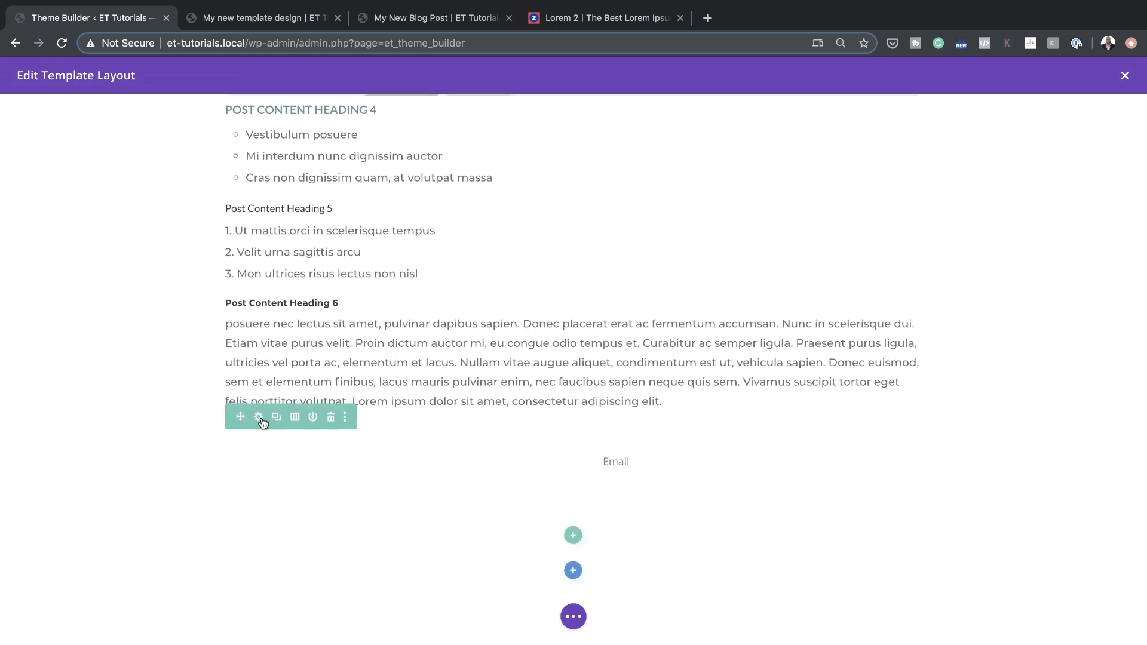
- Give the opt-in row a #508991 grey-teal background
left_click(258, 416)
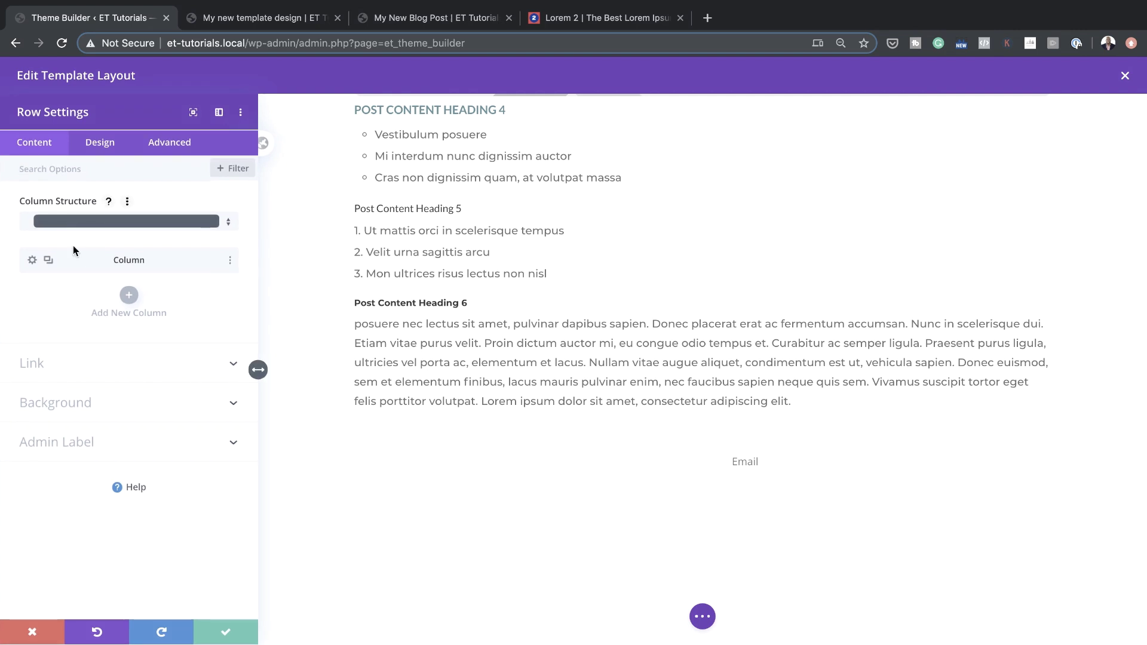
left_click(66, 404)
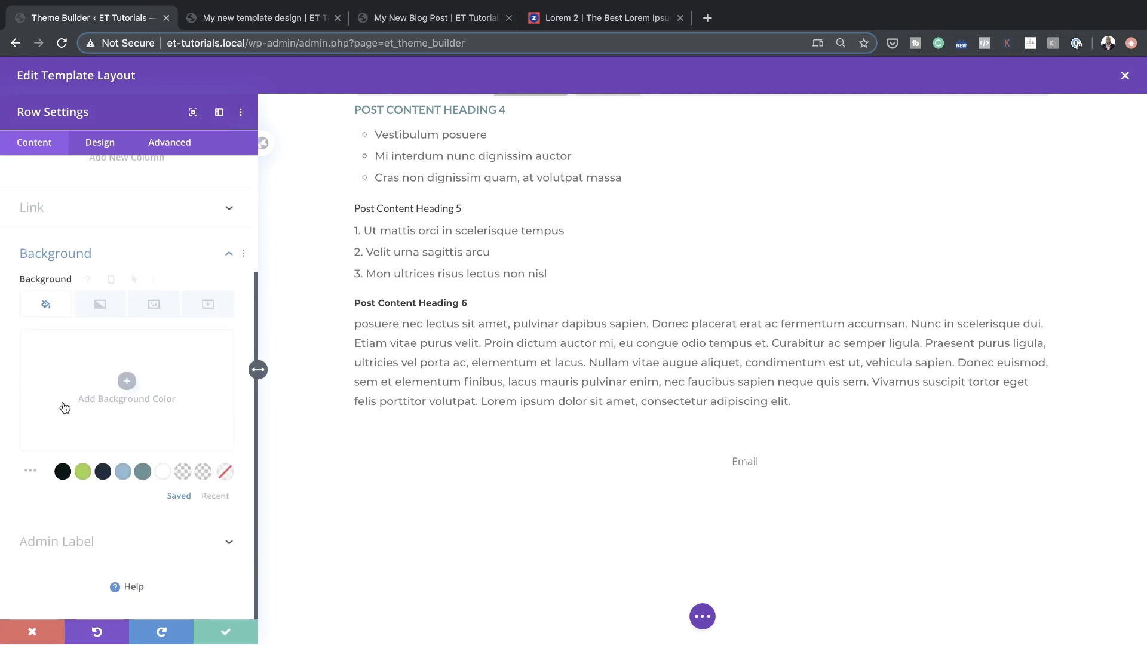
left_click(144, 474)
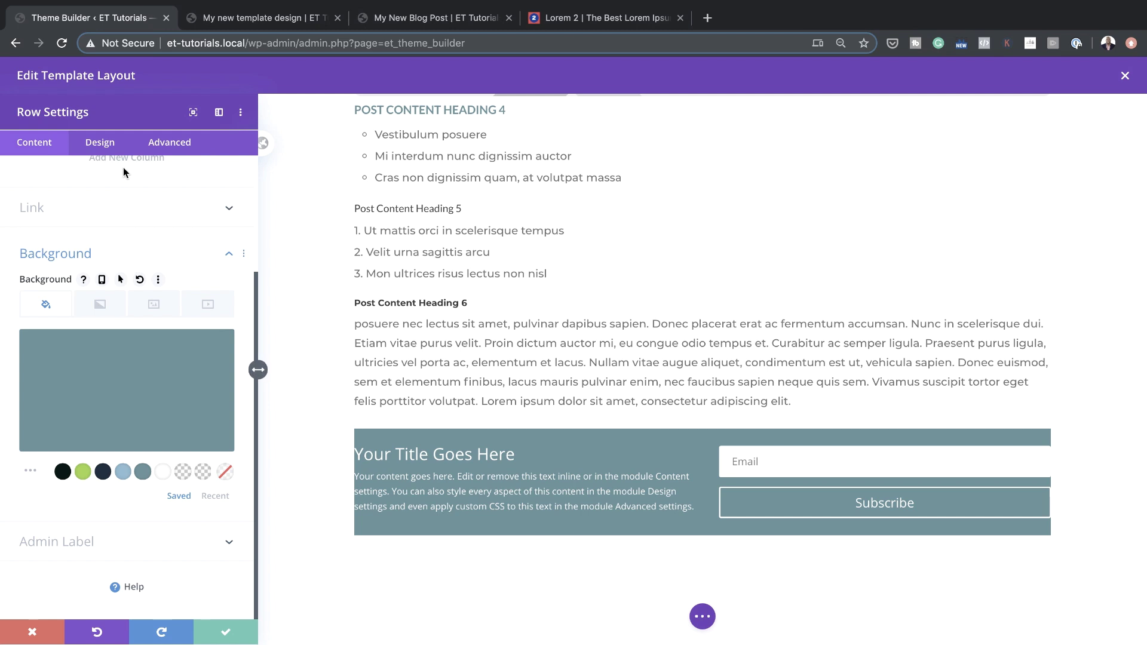
- Set the row's padding to 41px on every side with linked fields, and save the row
left_click(101, 145)
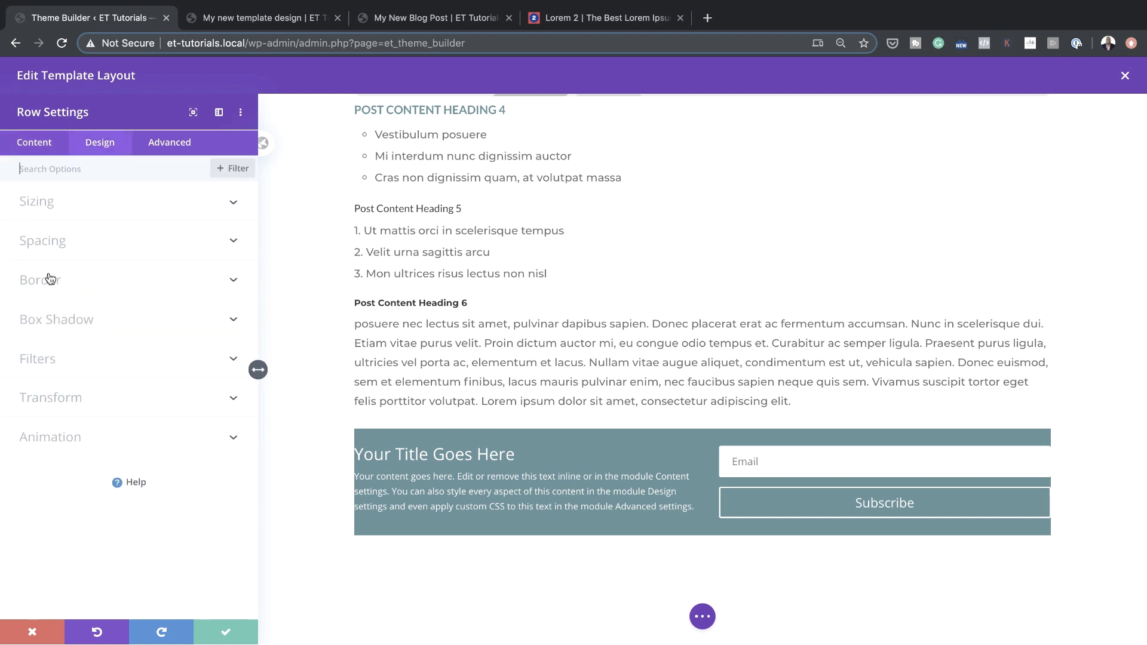
left_click(46, 245)
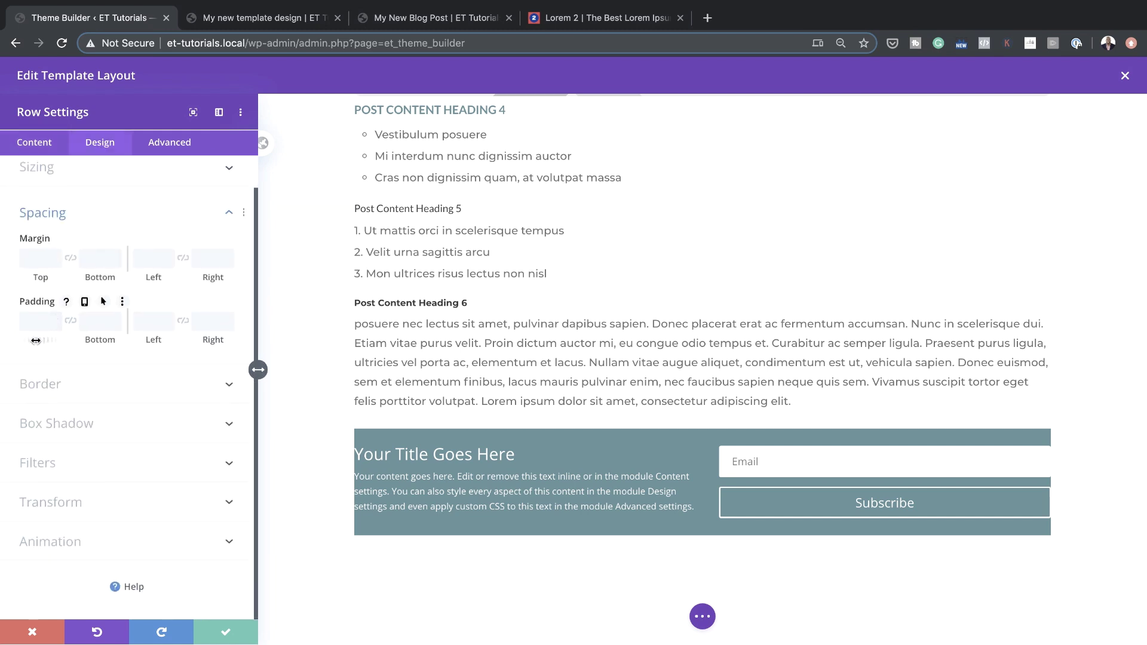
left_click_drag(36, 340, 42, 338)
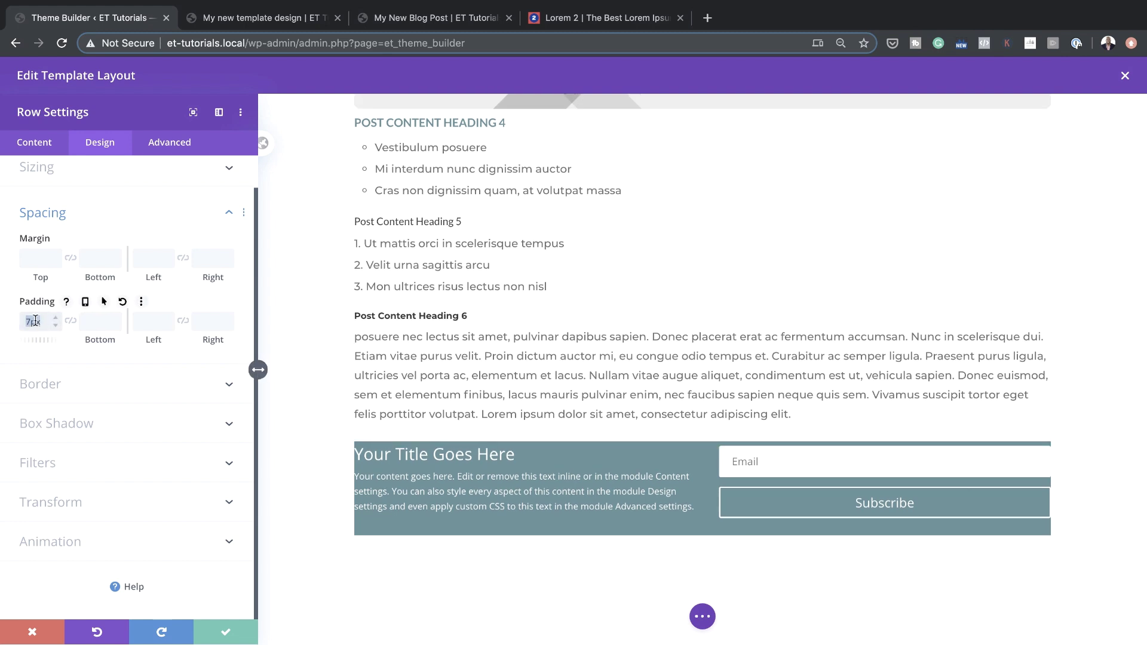
left_click(71, 321)
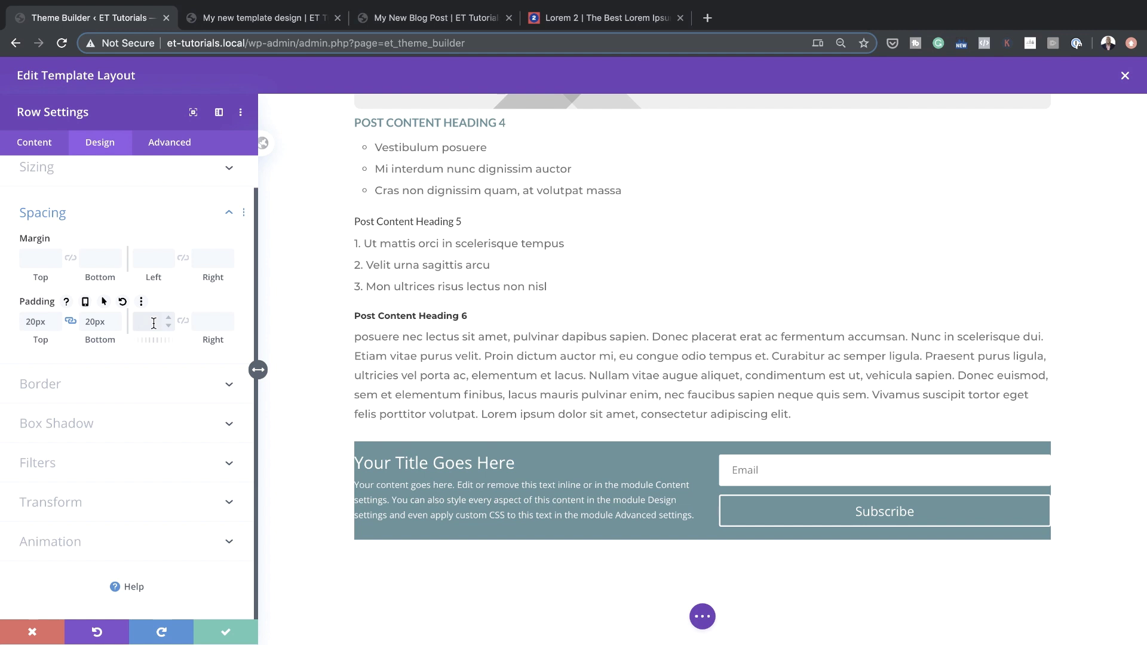
type("20")
left_click(182, 322)
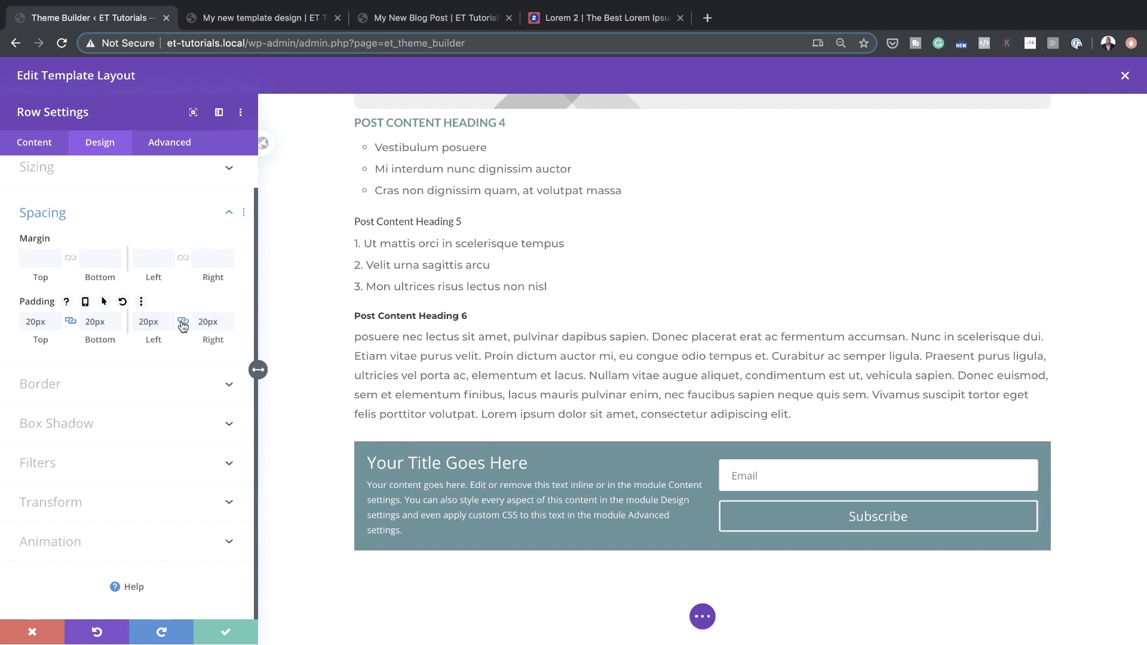
left_click_drag(37, 341, 174, 342)
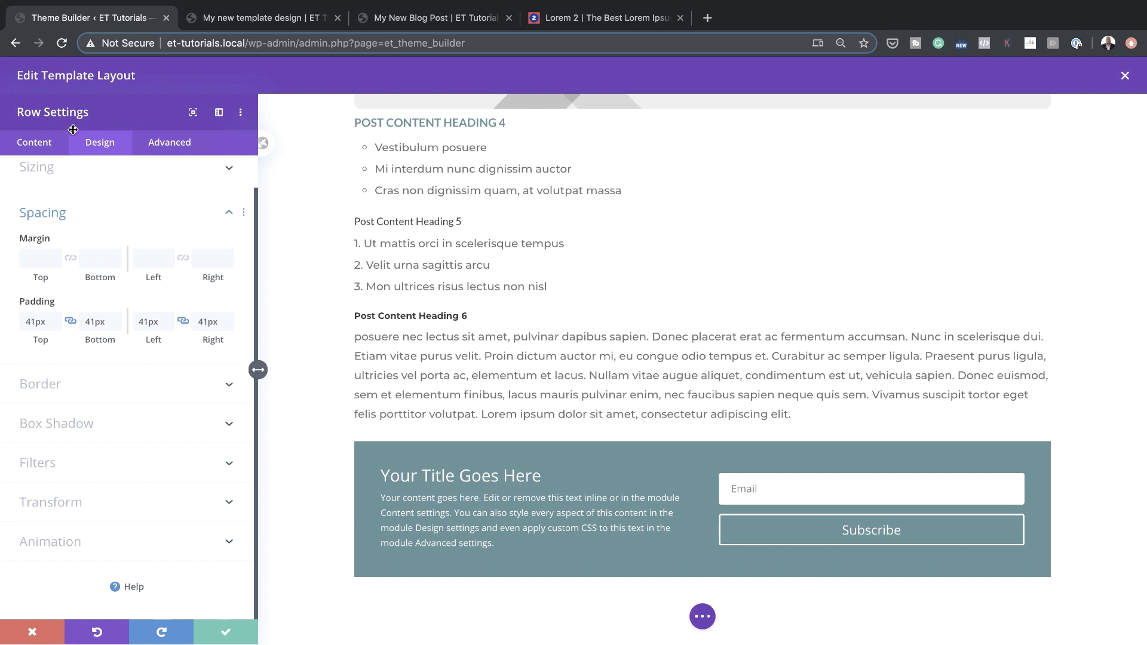
left_click(226, 637)
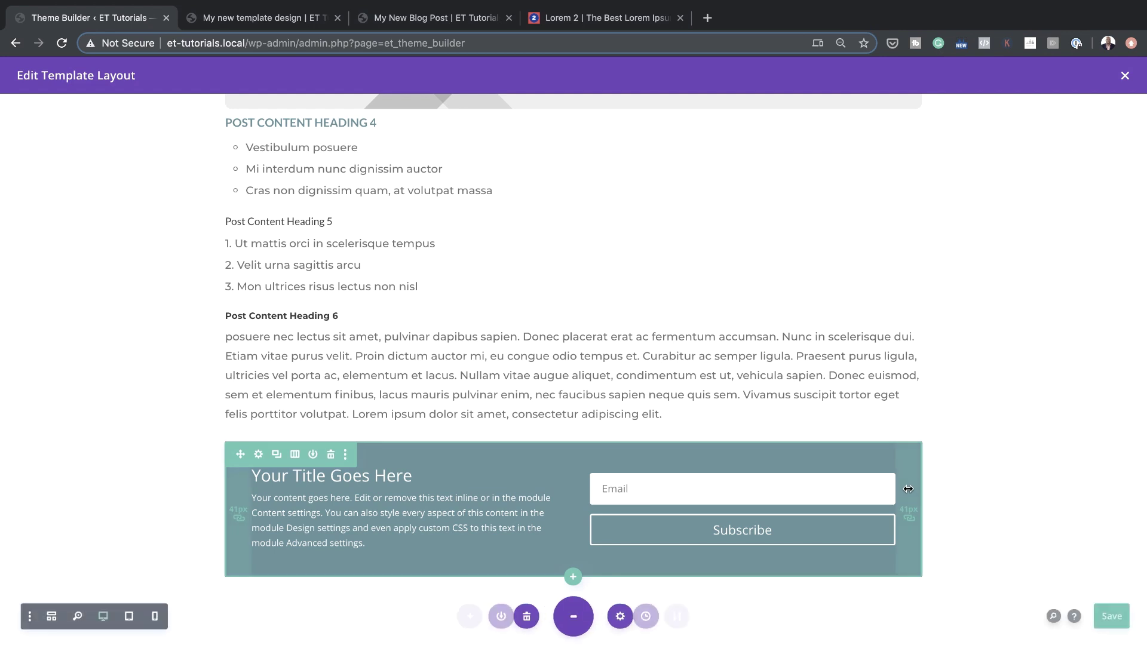
- Save the All Posts template layout with Ctrl+S
key("ctrl+s")
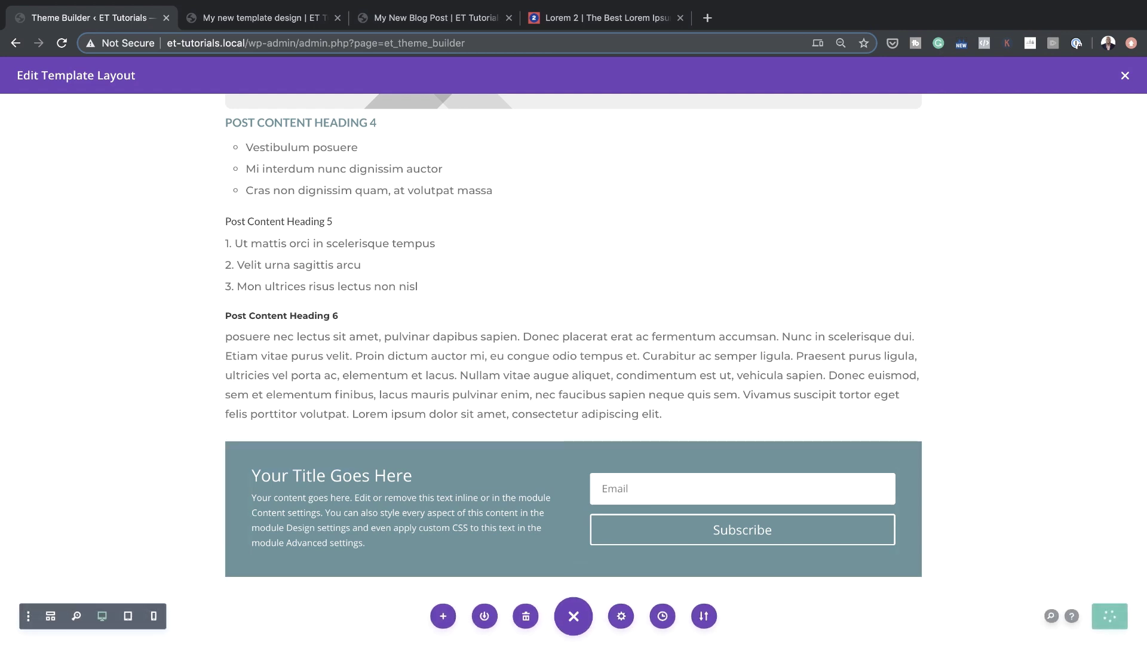
- Close the editor, save Theme Builder changes, and check the teal opt-in on My new template design
left_click(1123, 79)
left_click(201, 112)
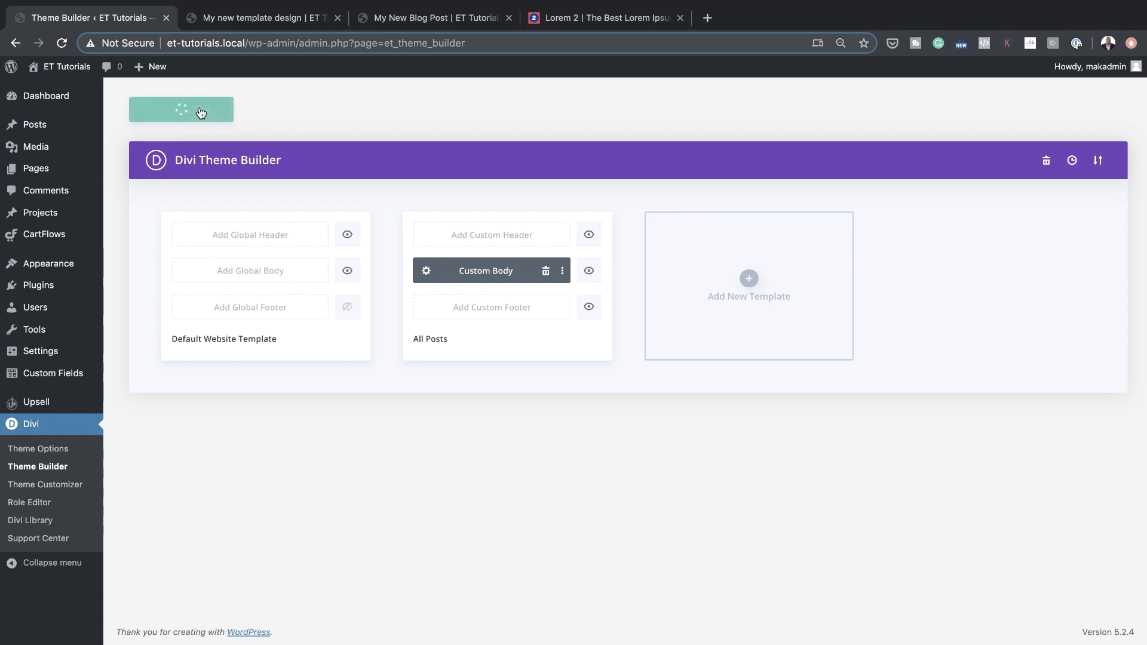
left_click(286, 20)
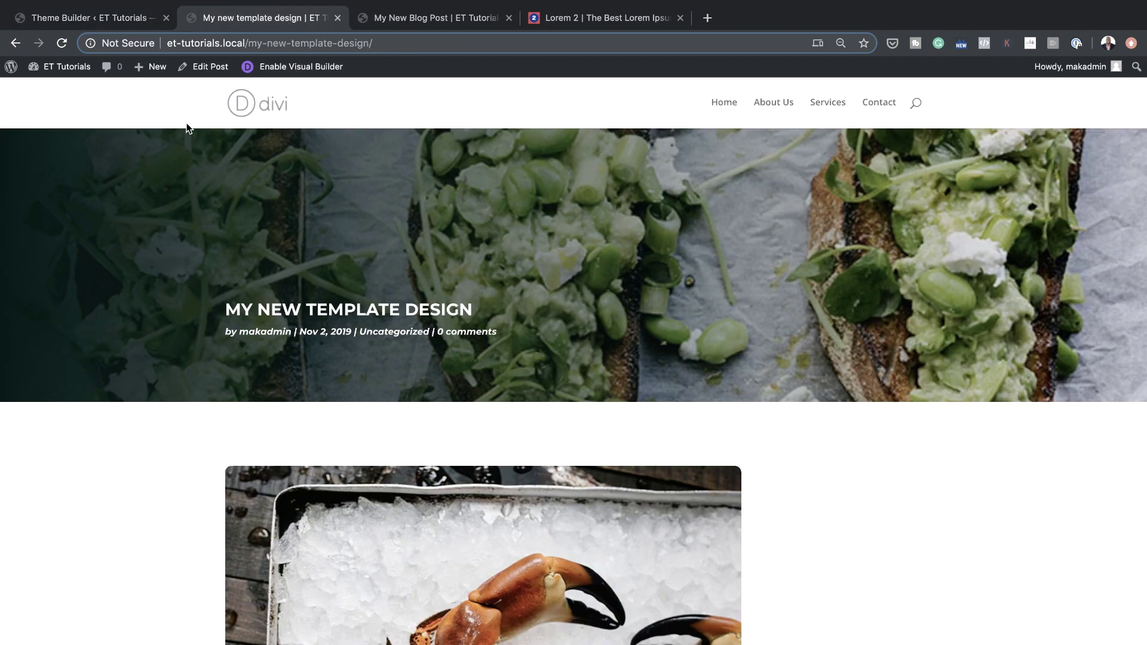
scroll(353, 484, "down", 10)
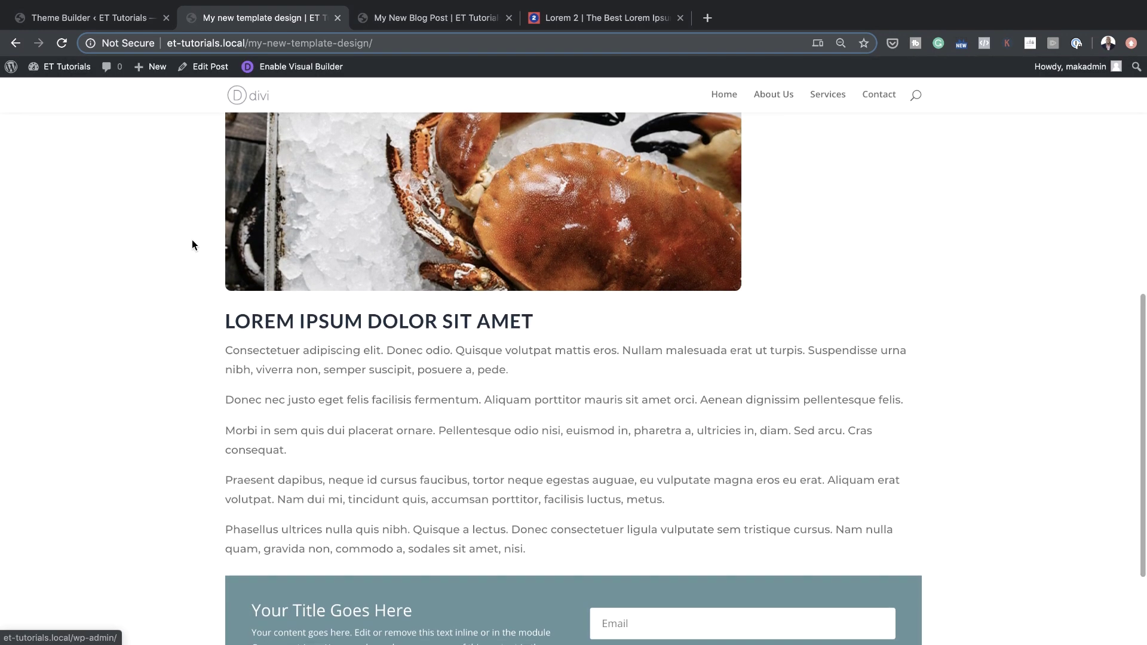
scroll(178, 295, "down", 5)
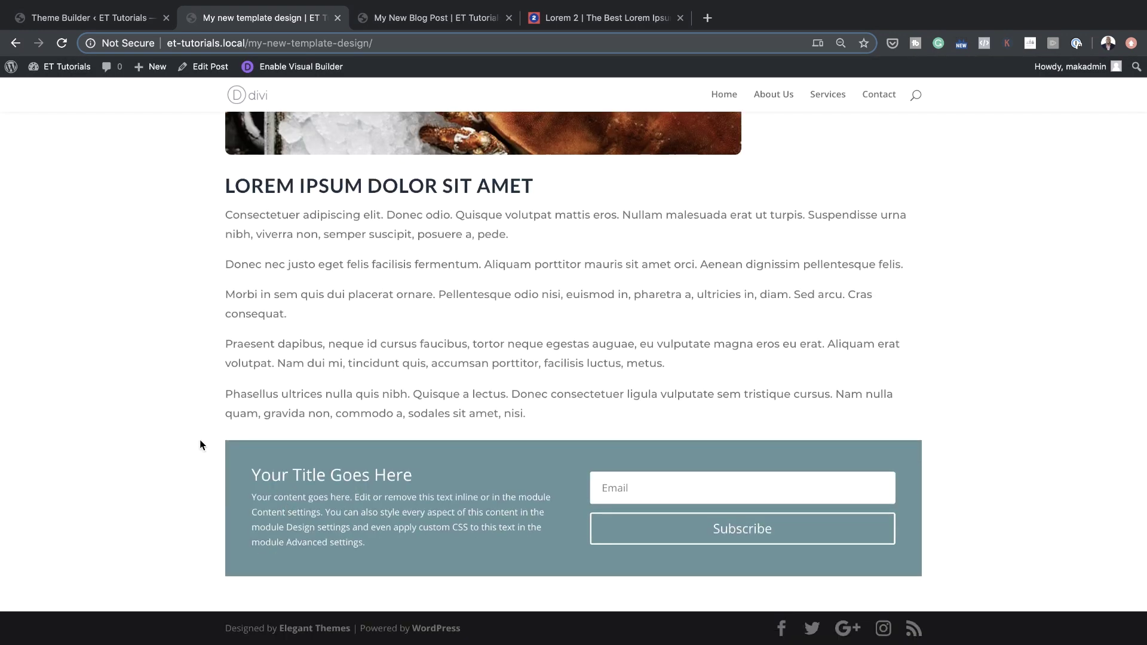
scroll(200, 439, "up", 10)
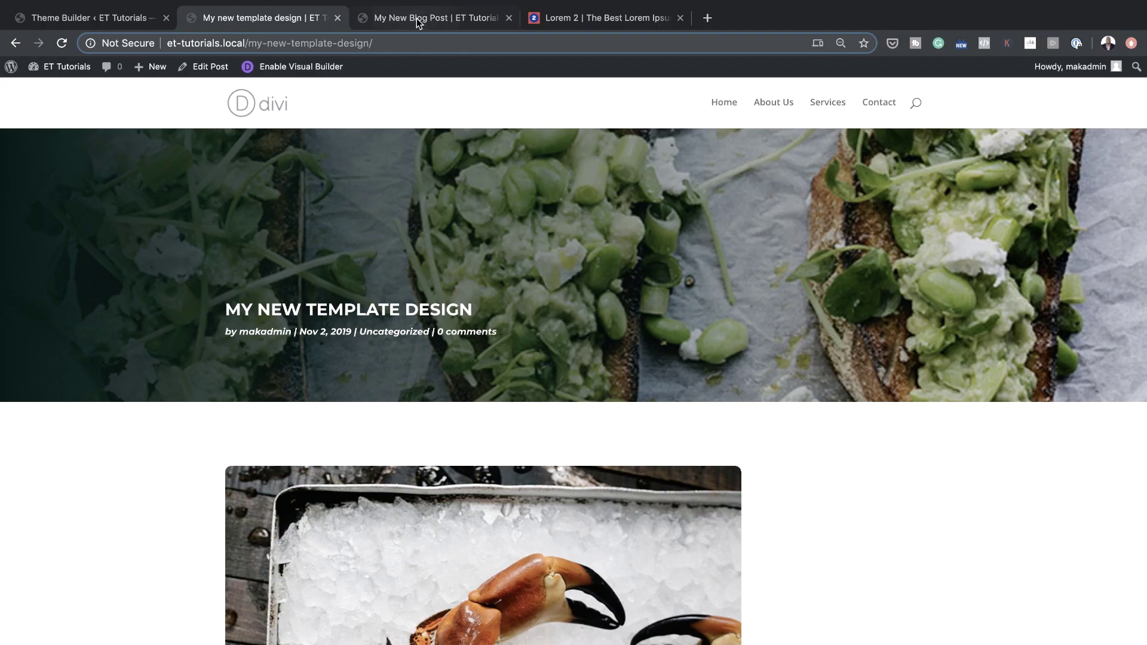
- Reload My New Blog Post and scroll down to confirm the teal opt-in section
left_click(418, 18)
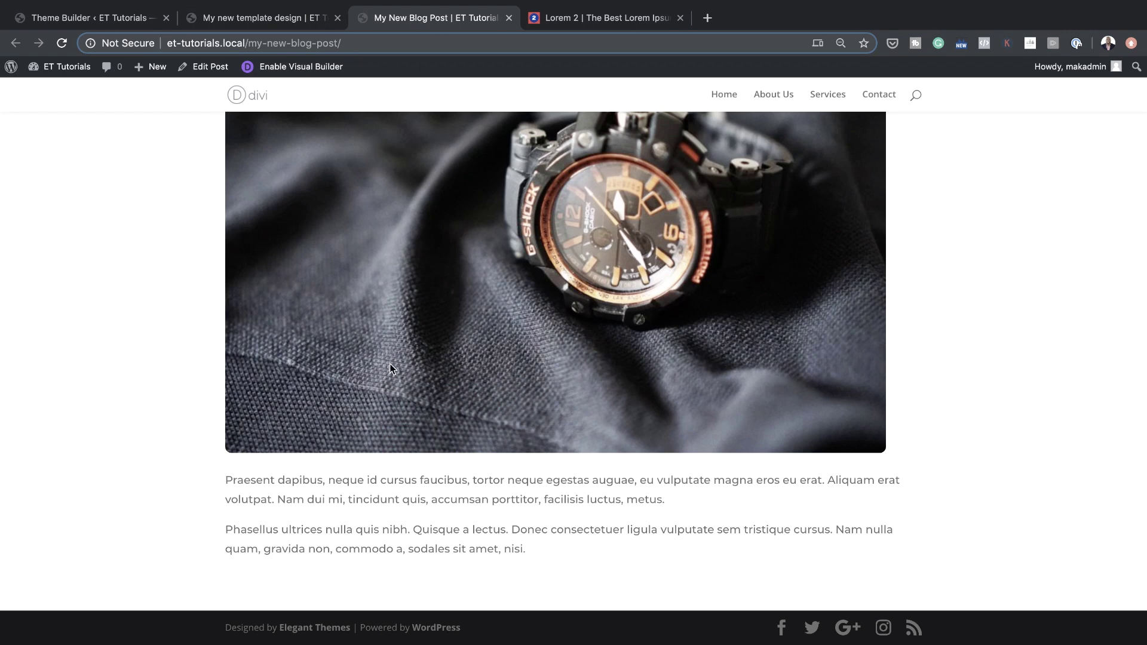
key("super+r")
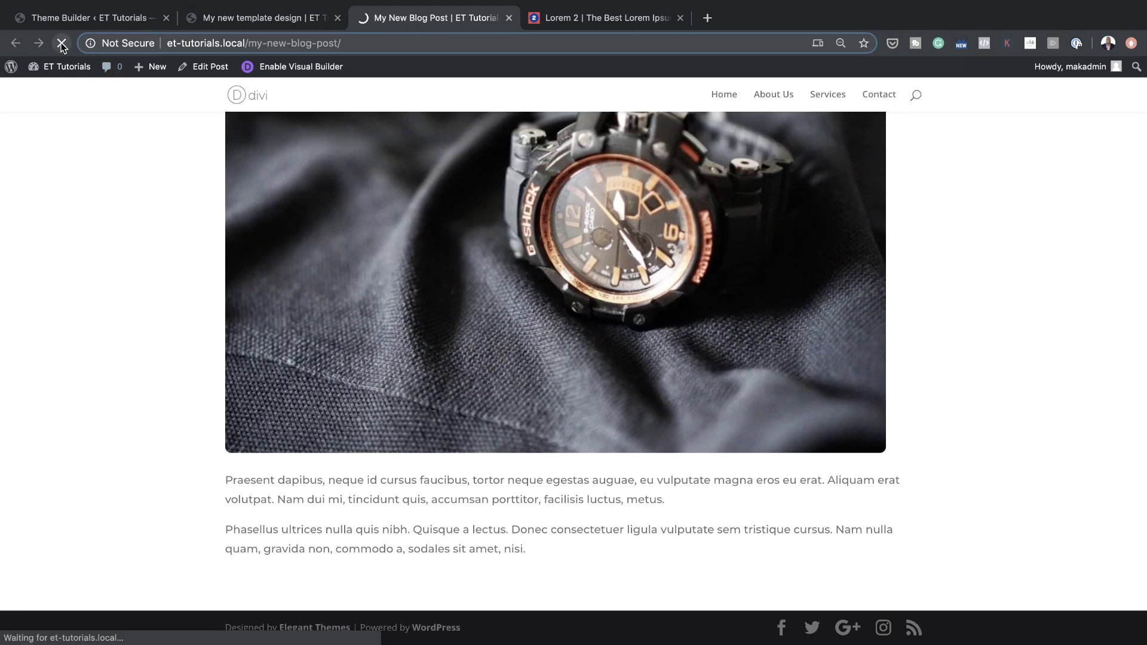
scroll(120, 269, "down", 3)
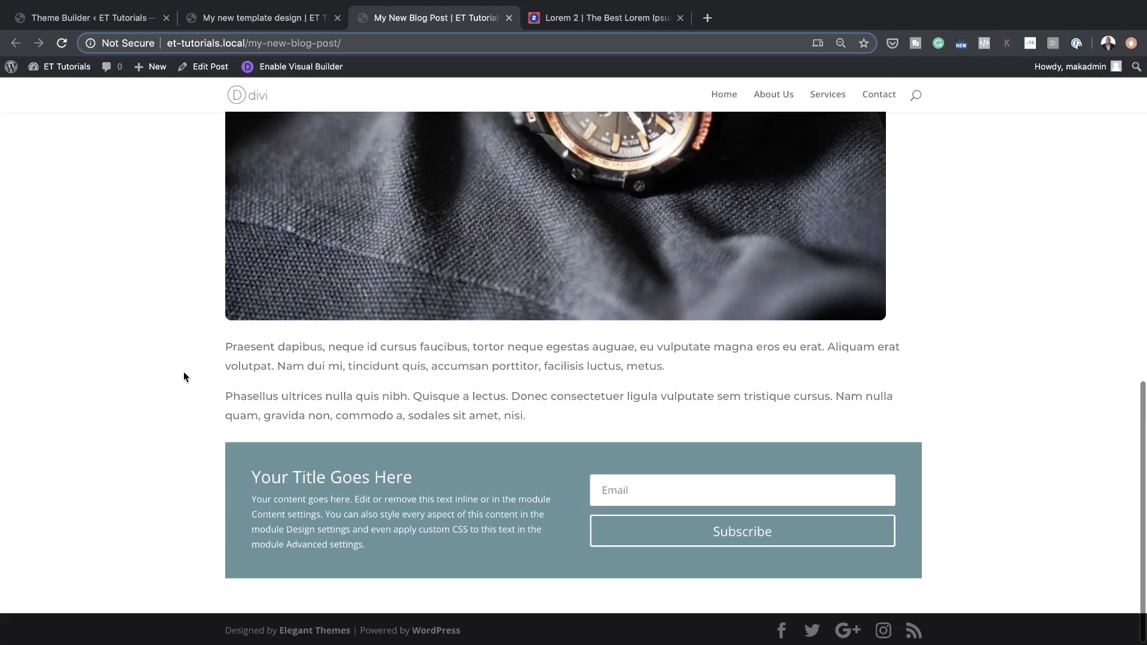
scroll(184, 371, "up", 15)
- Return to the Theme Builder overview listing the All Posts template
left_click(127, 18)
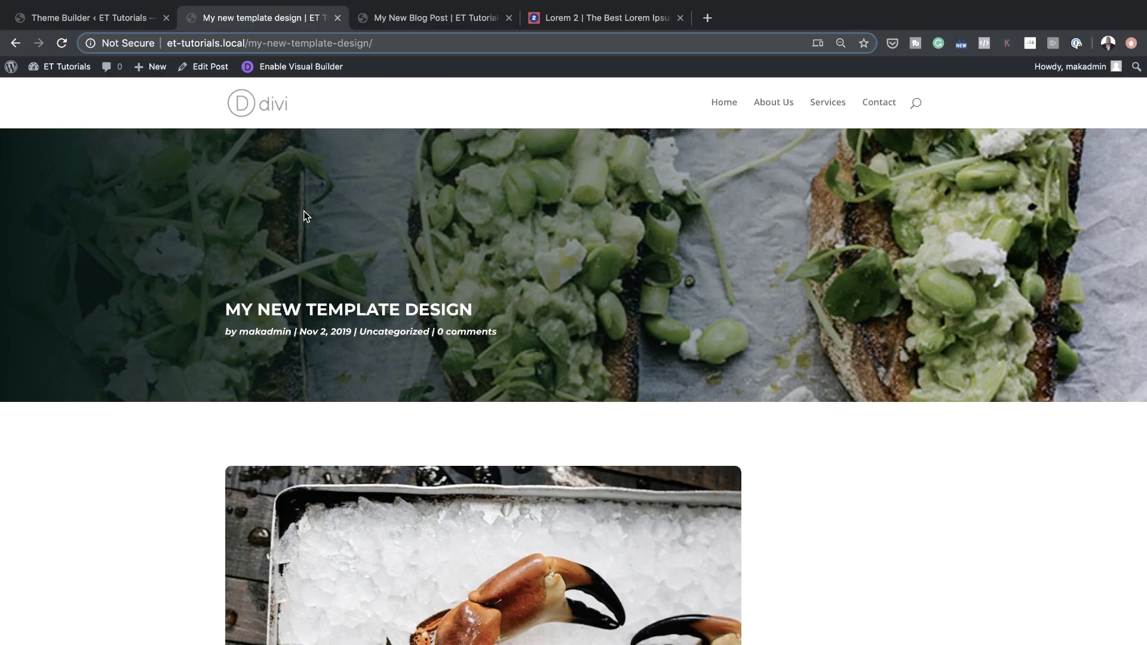
scroll(357, 289, "down", 10)
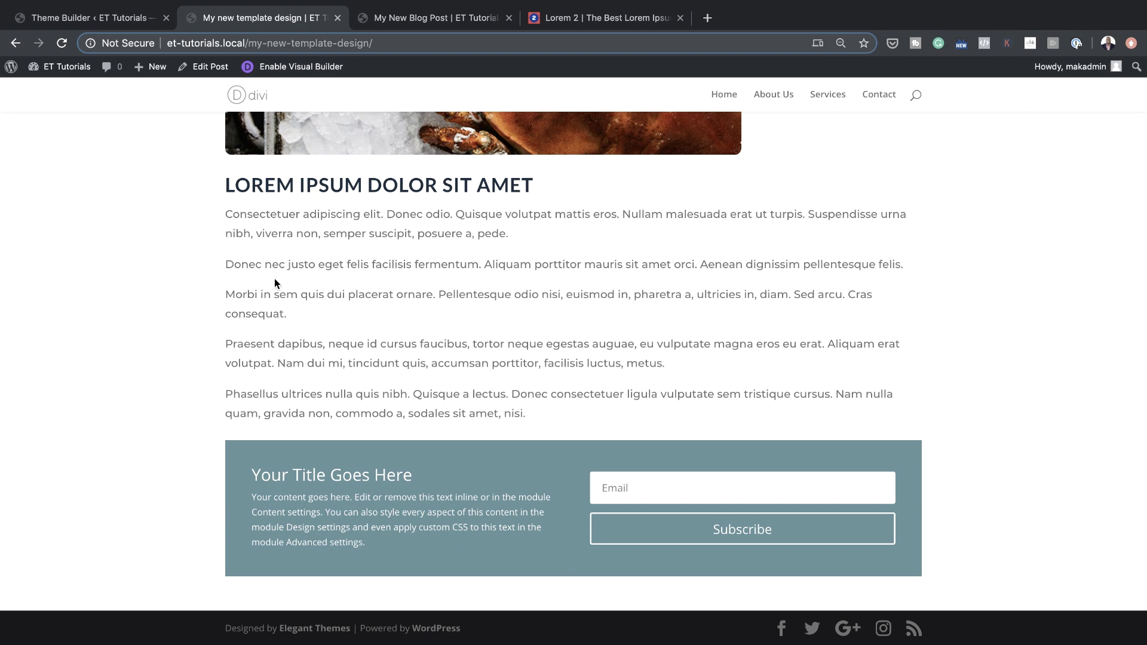
scroll(258, 326, "up", 10)
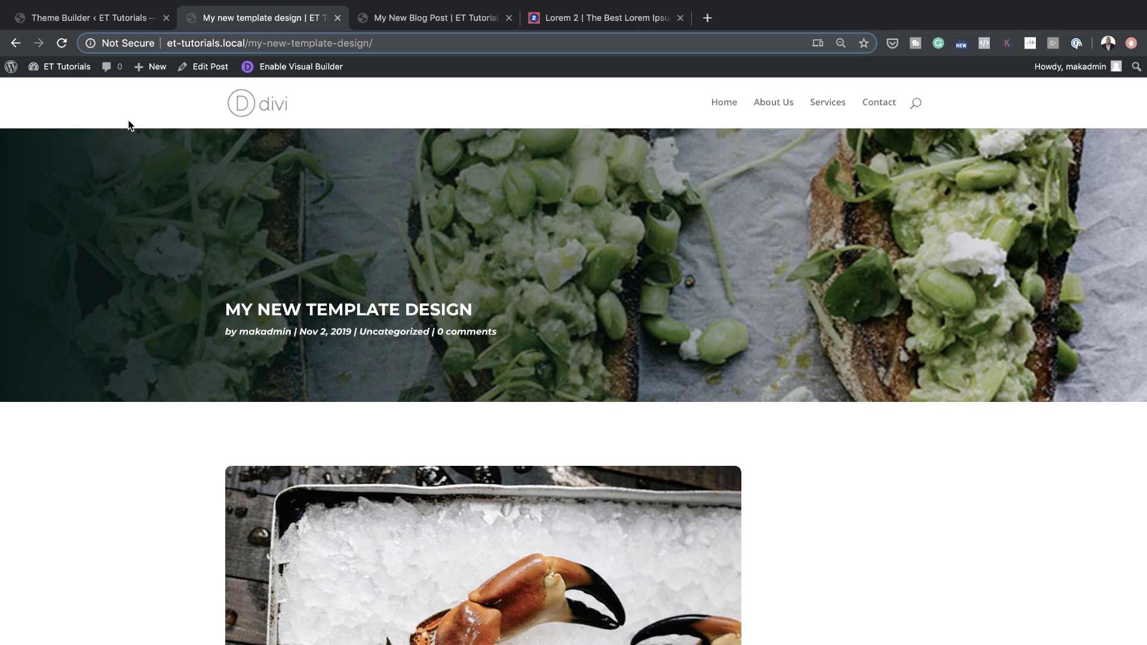
left_click(124, 22)
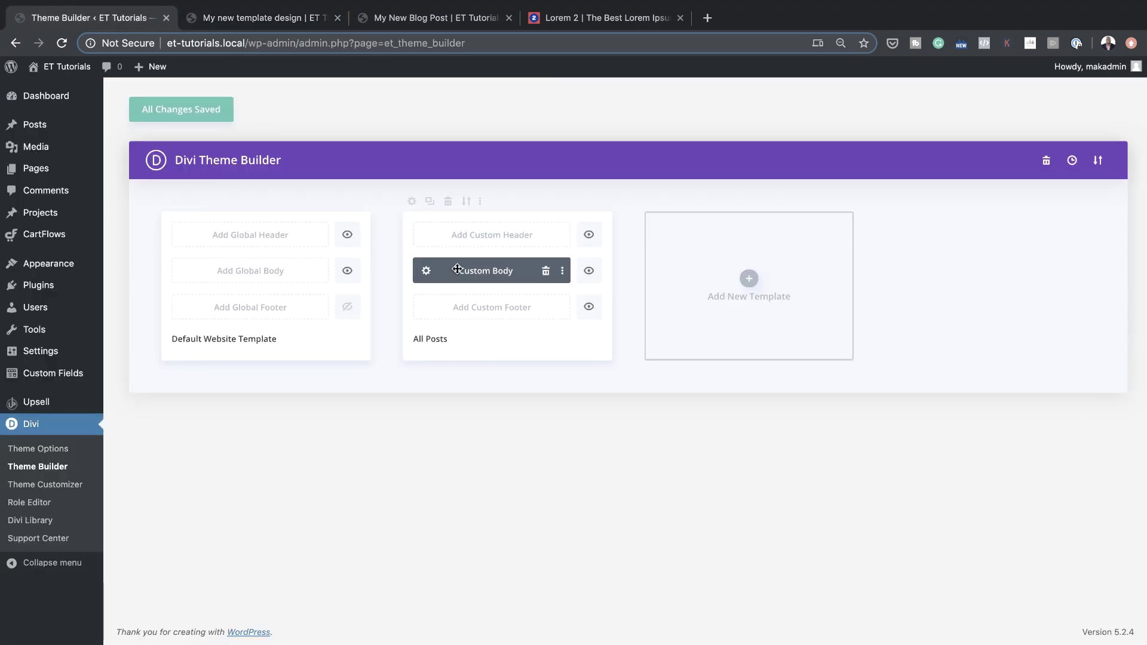
- Add a one-column row with a Comments module at the end of the All Posts body layout
left_click(426, 272)
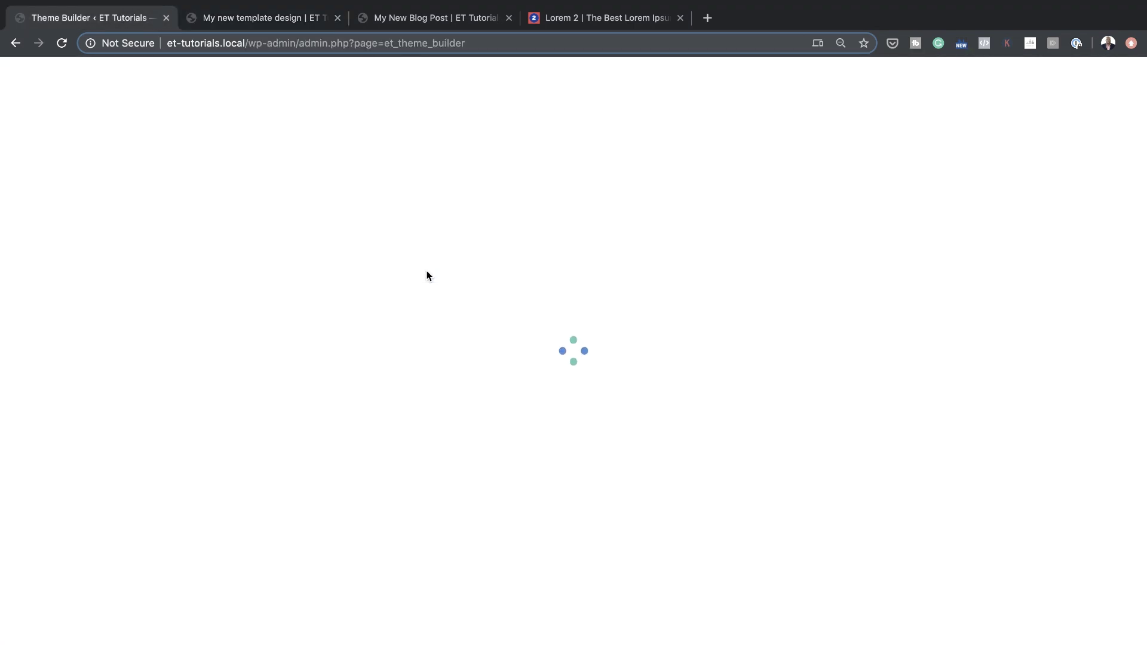
scroll(441, 345, "down", 10)
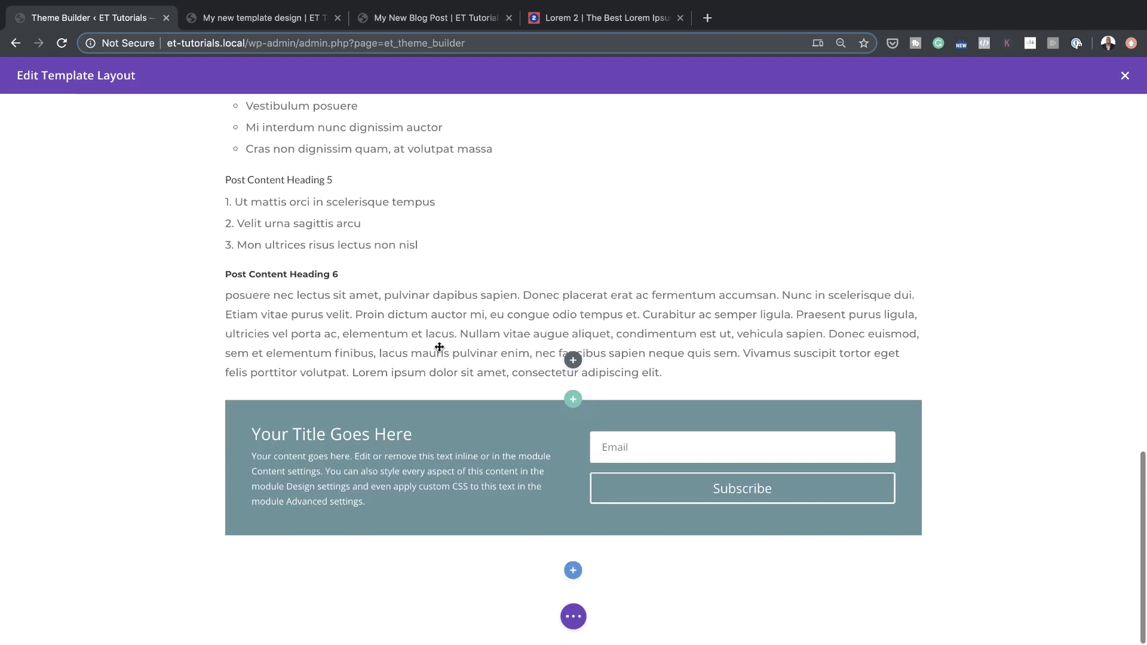
left_click(573, 571)
left_click(512, 374)
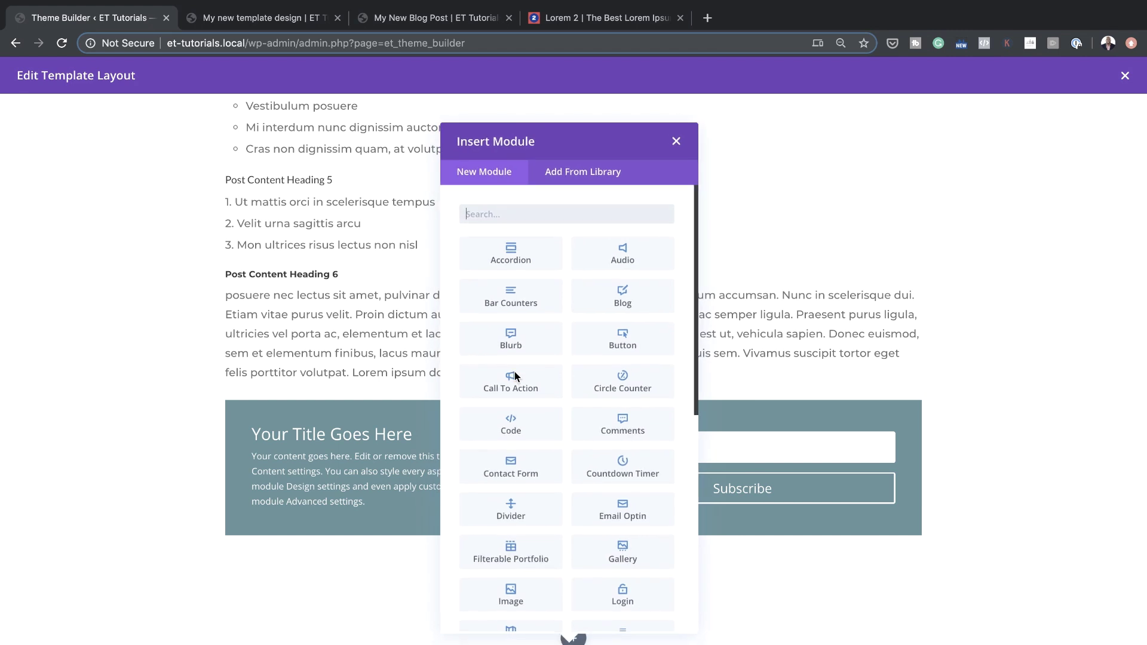
scroll(553, 481, "down", 6)
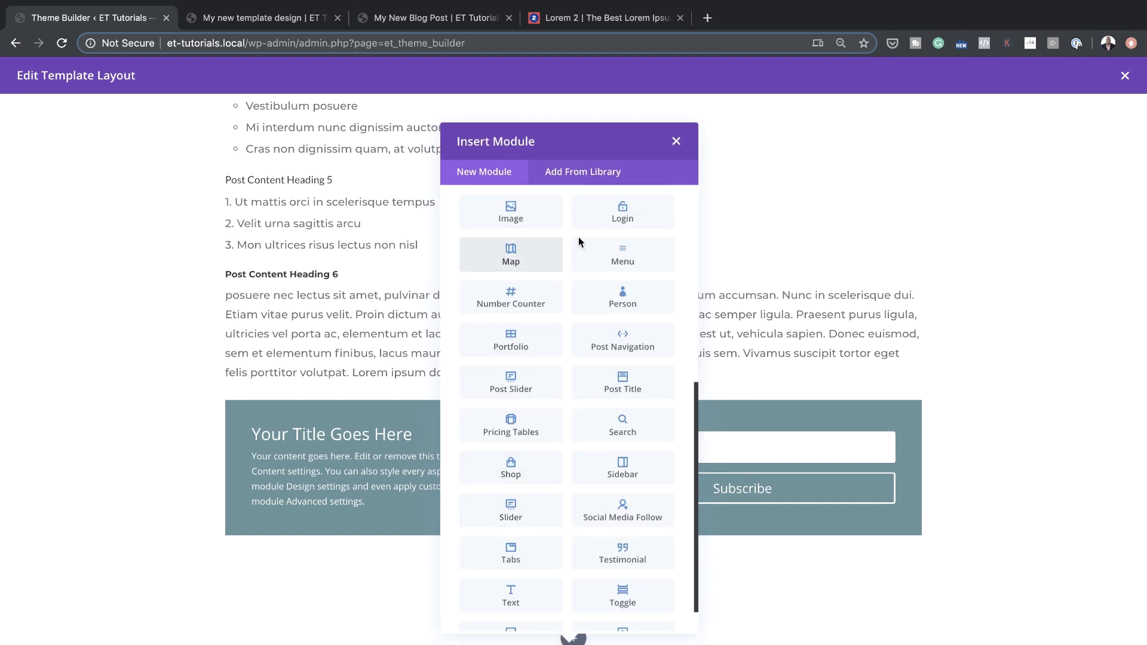
scroll(604, 311, "up", 6)
left_click(655, 430)
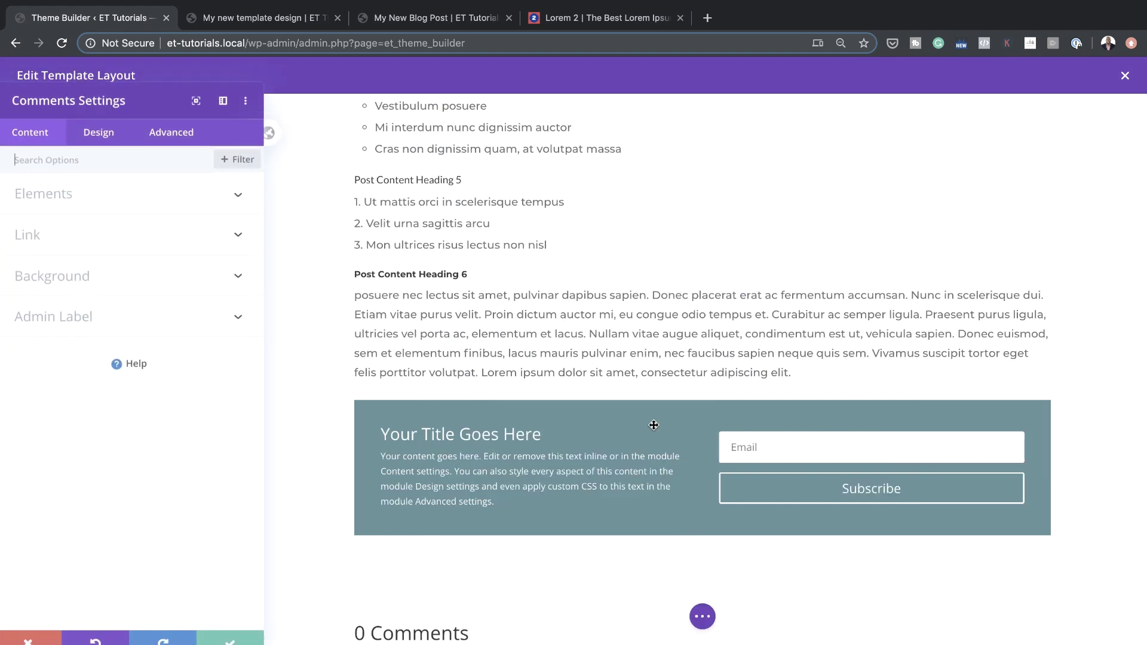
scroll(446, 593, "down", 3)
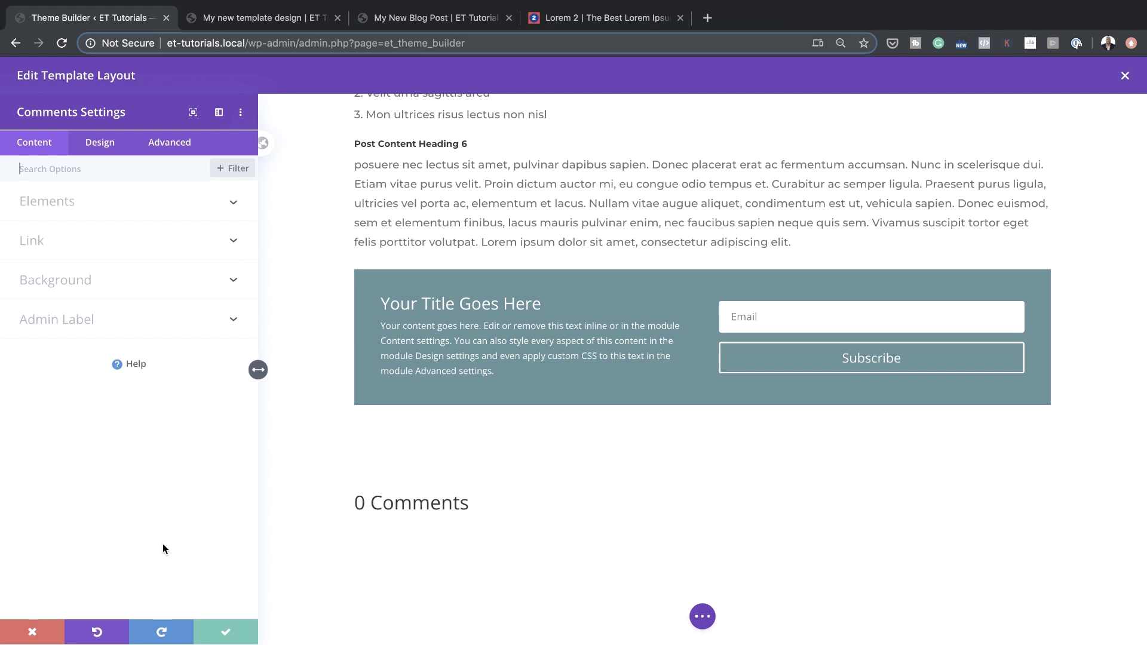
left_click(226, 634)
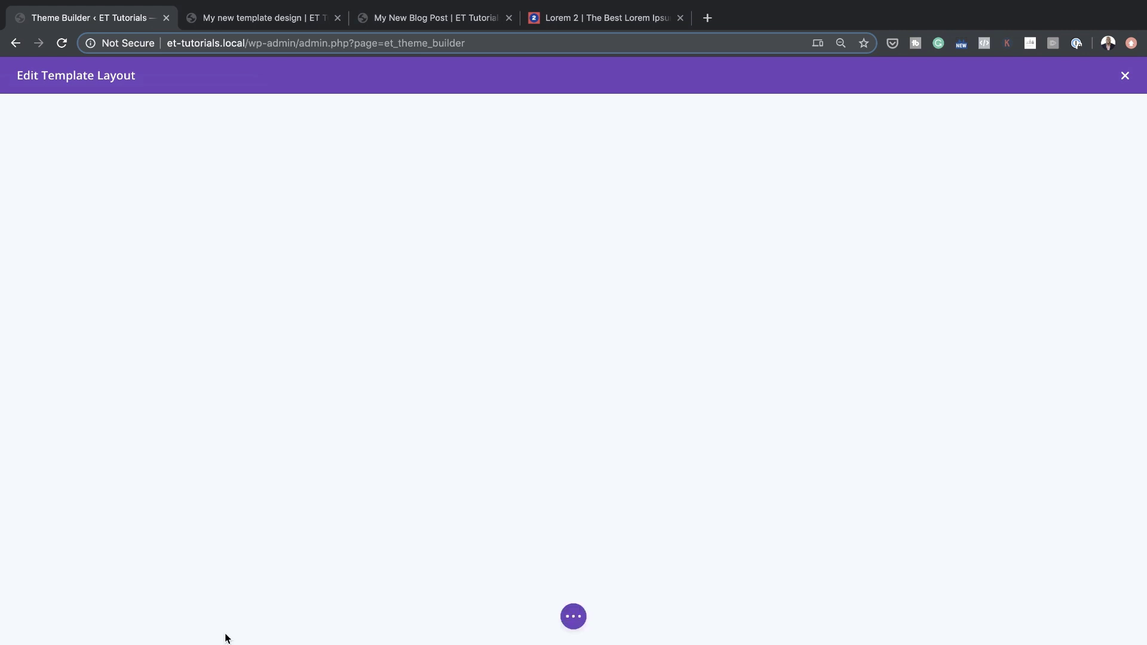
- Fill the comments section background with the saved teal swatch at 0.2 opacity
left_click(33, 454)
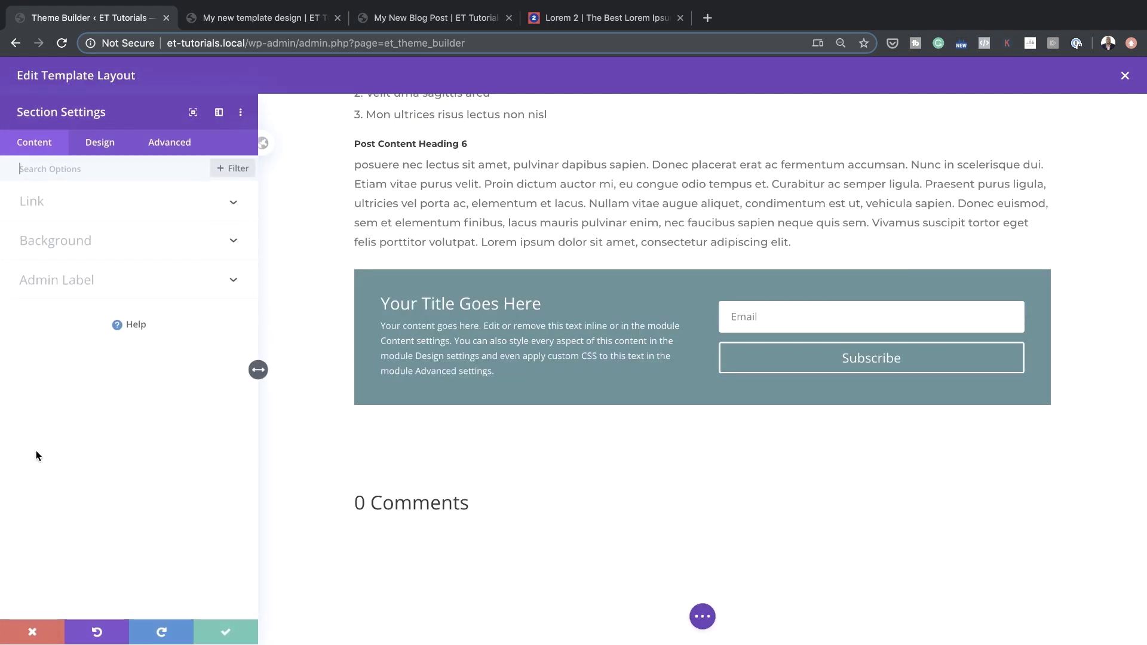
left_click(83, 247)
left_click(143, 466)
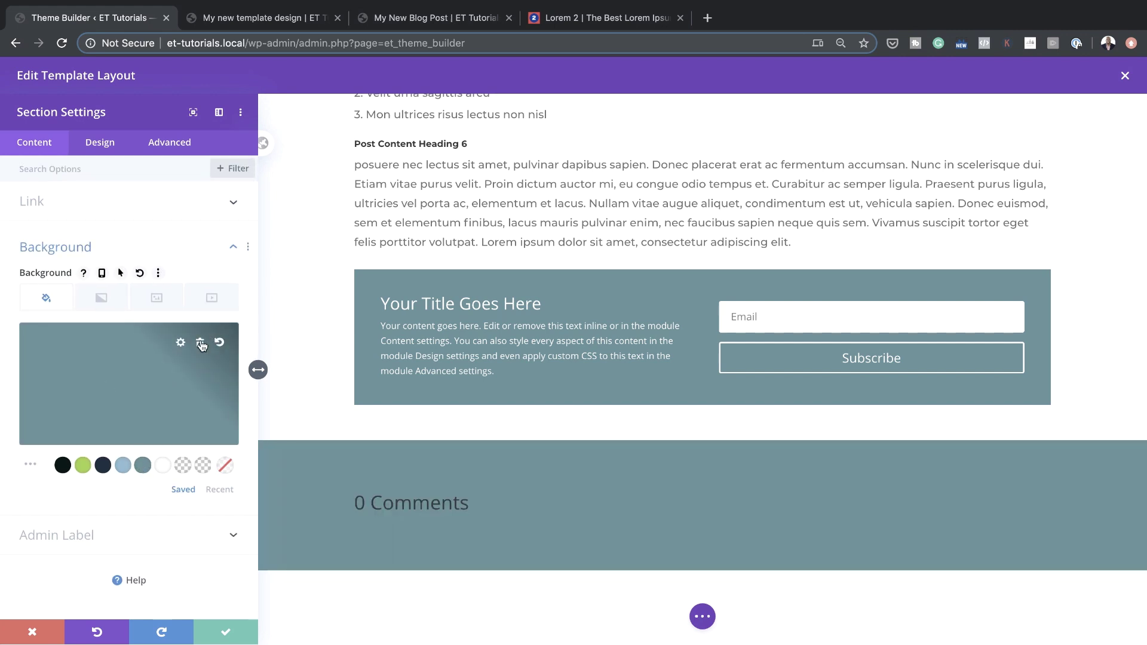
left_click(159, 390)
left_click_drag(223, 343, 224, 406)
left_click(227, 634)
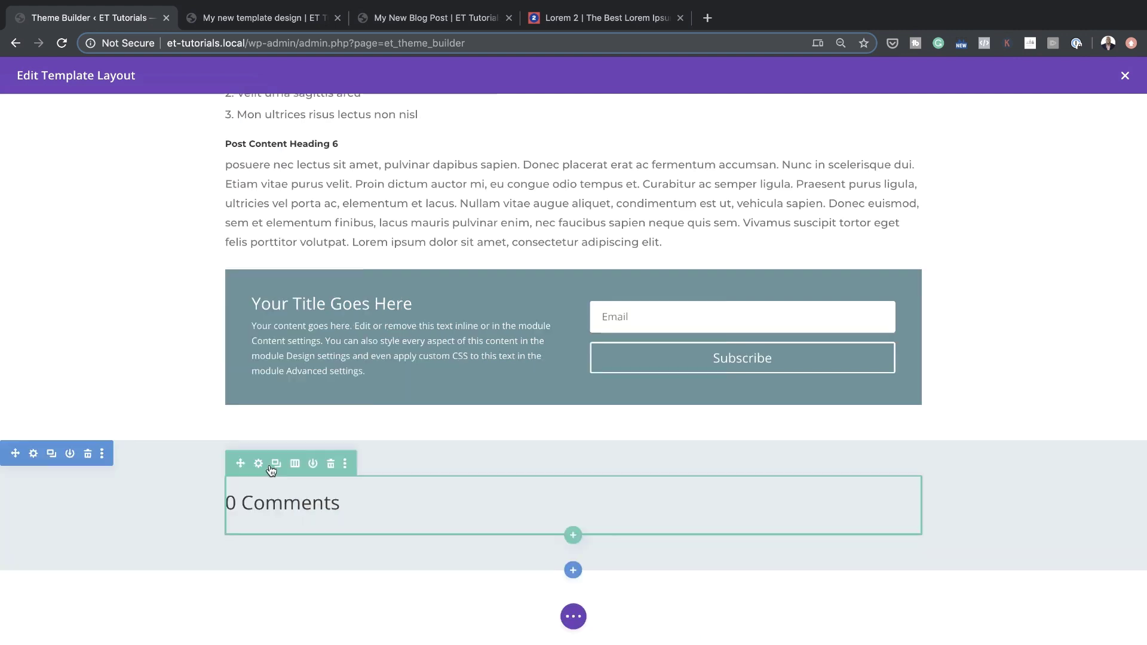
- Set the comments row's padding to 20px on top, bottom, left and right
left_click(259, 464)
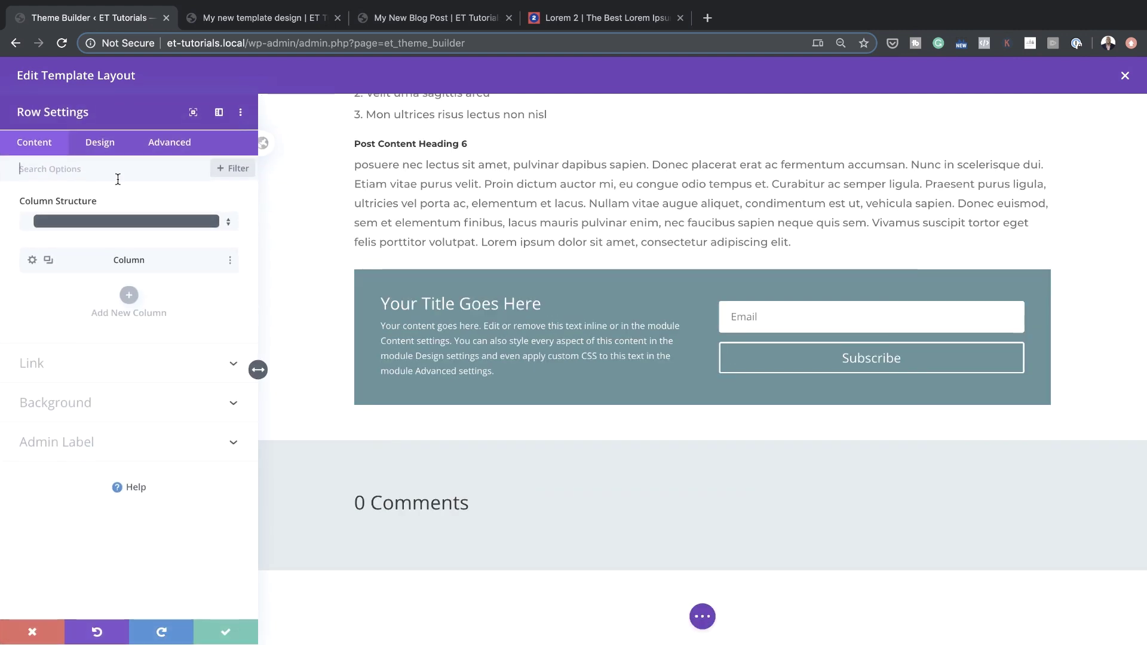
left_click(100, 143)
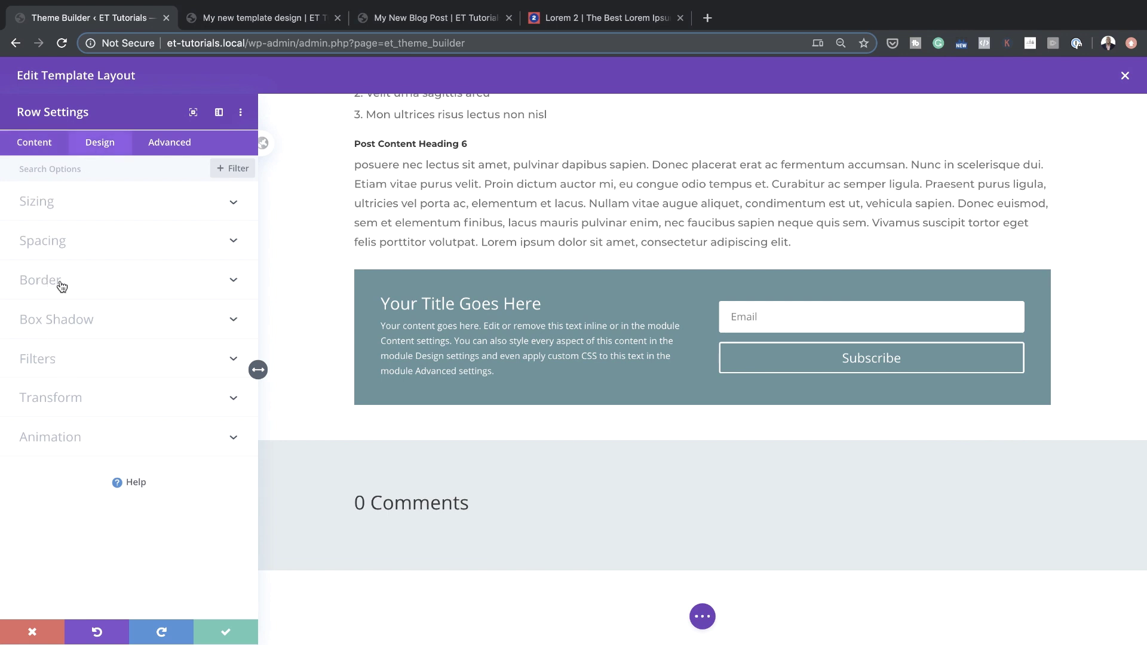
left_click(52, 239)
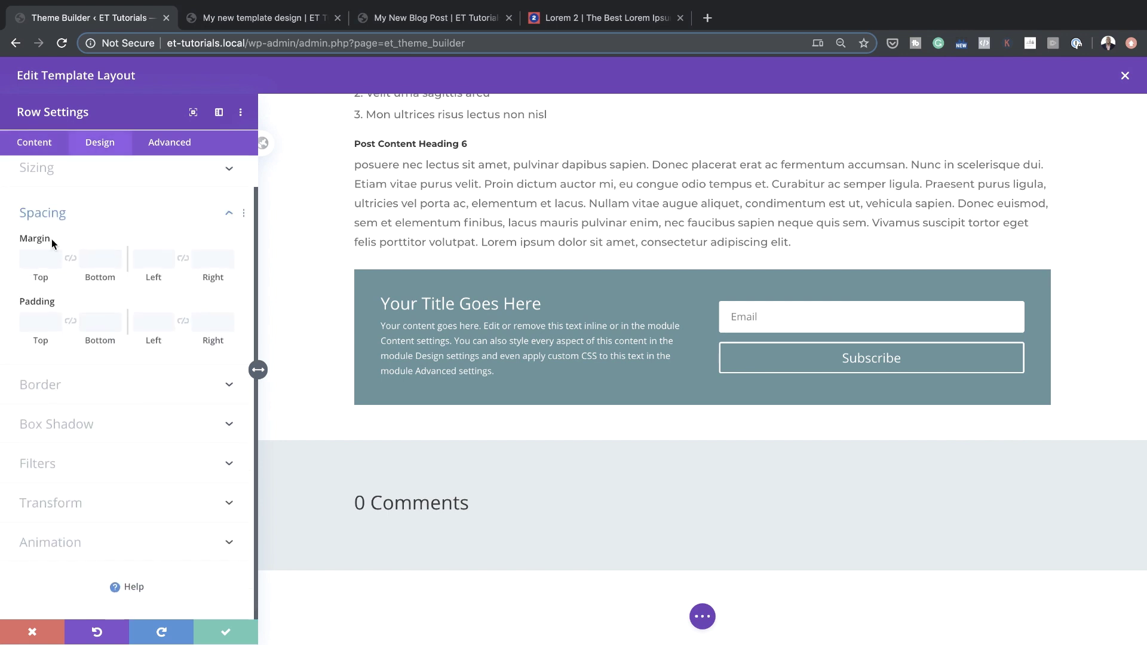
left_click(33, 321)
type("20")
left_click(71, 320)
left_click(153, 321)
type("20")
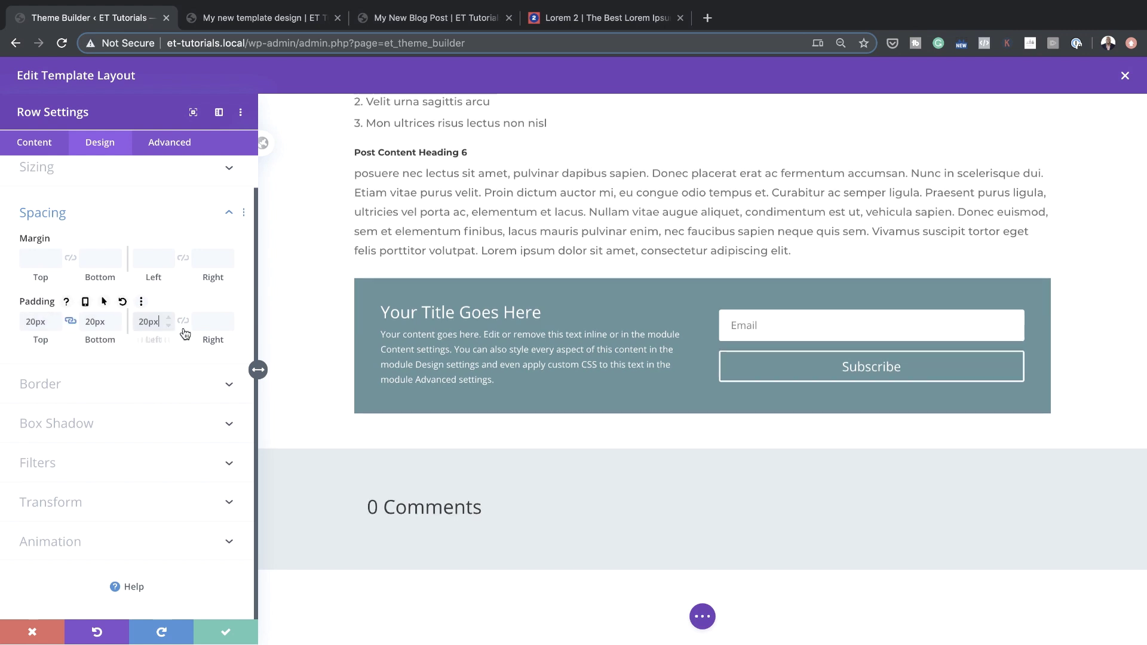
left_click(183, 322)
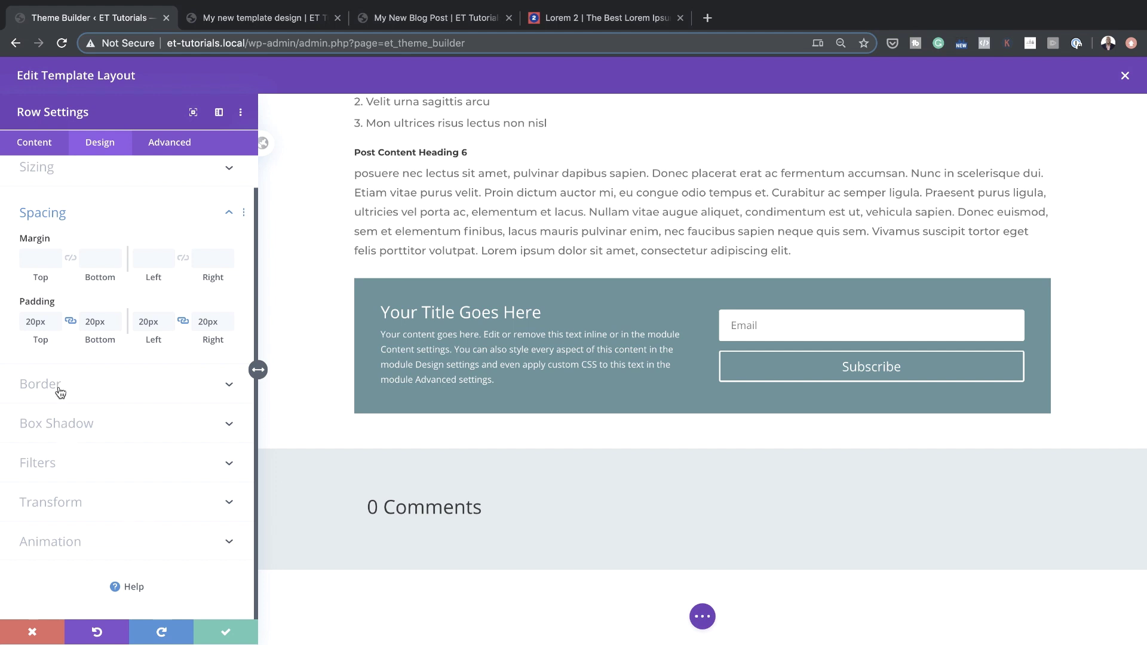
- Give the comments row a teal background at 0.21 opacity and save the row
left_click(44, 147)
left_click(81, 404)
left_click(143, 472)
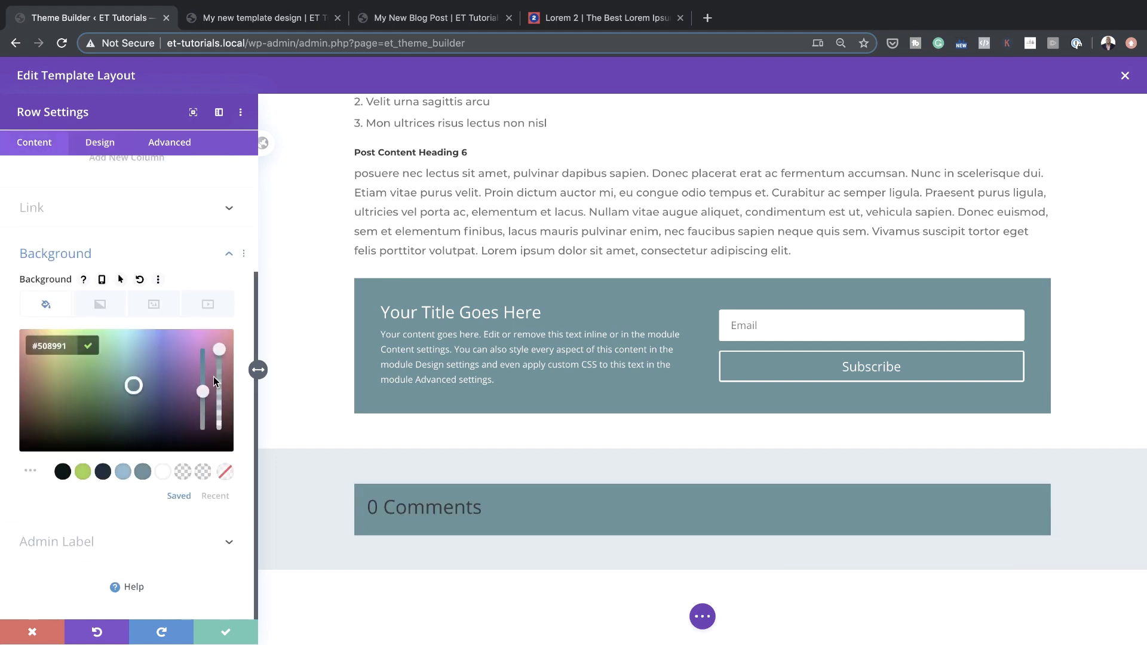
left_click_drag(217, 357, 219, 413)
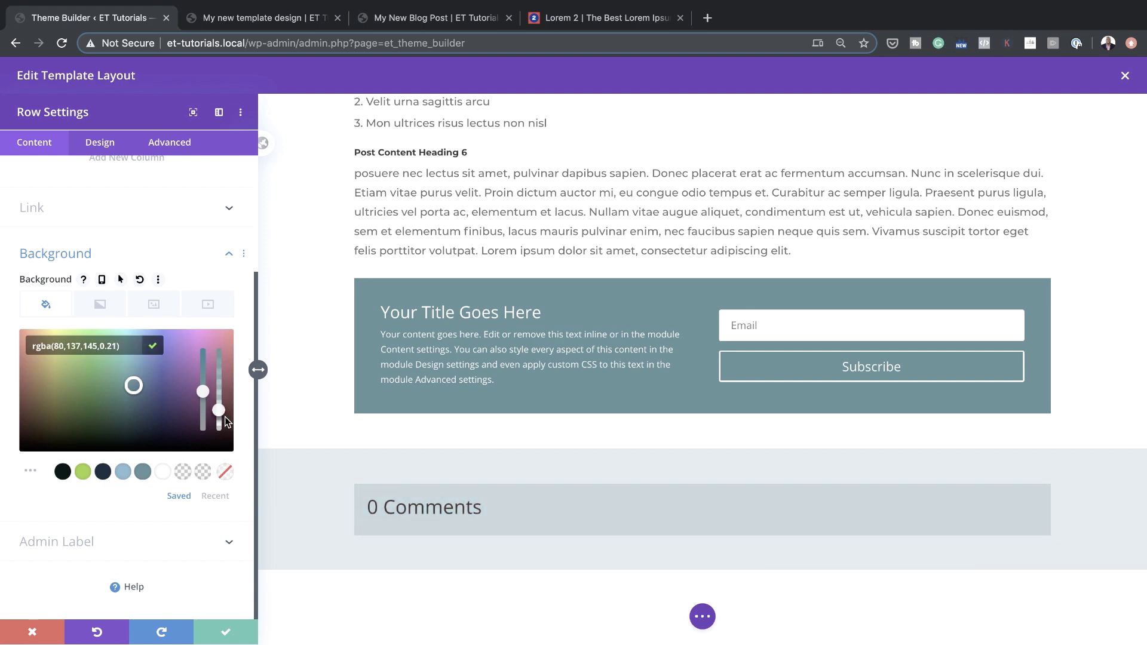
left_click(227, 633)
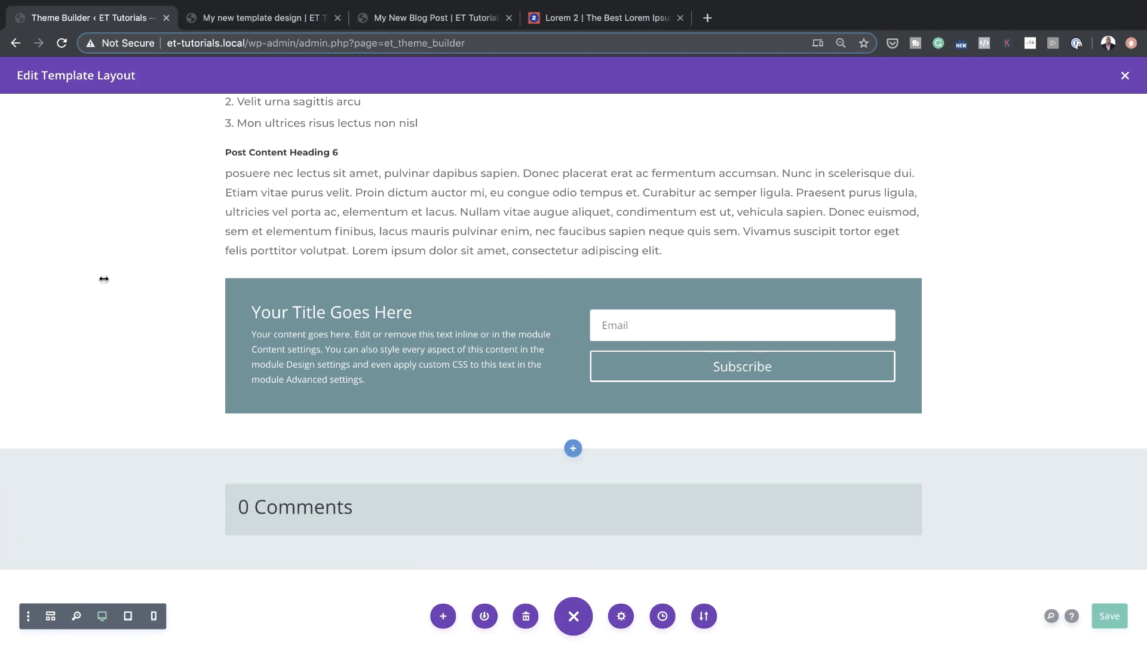
- Save the All Posts template, then reload the sample post to check the teal-shaded comments section
left_click(1125, 76)
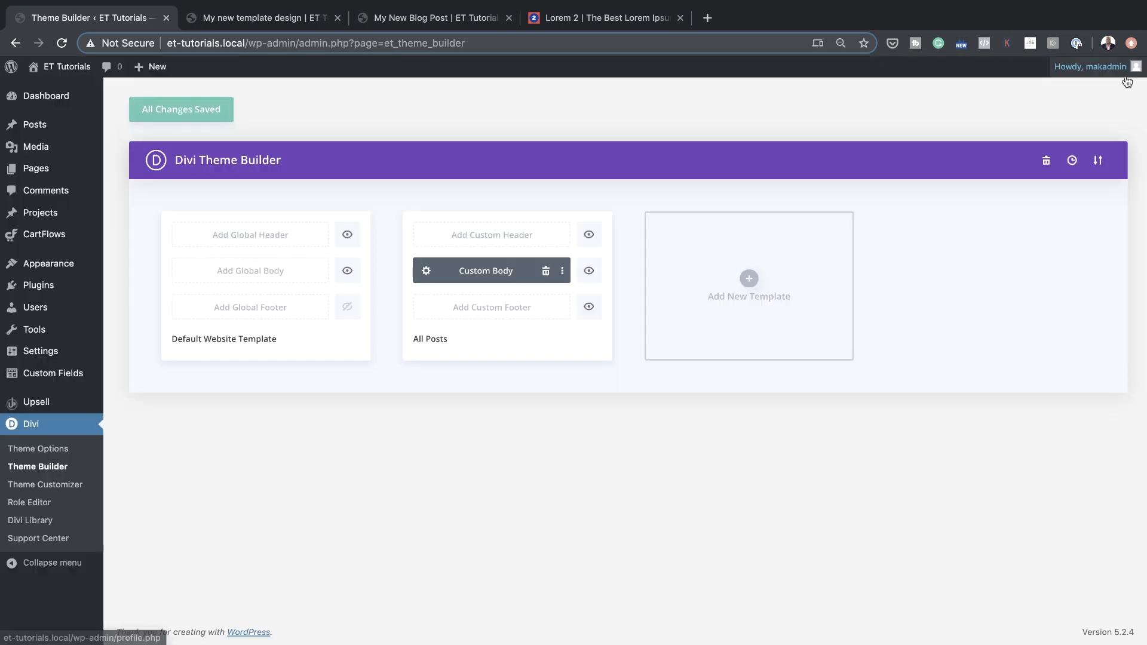
left_click(193, 112)
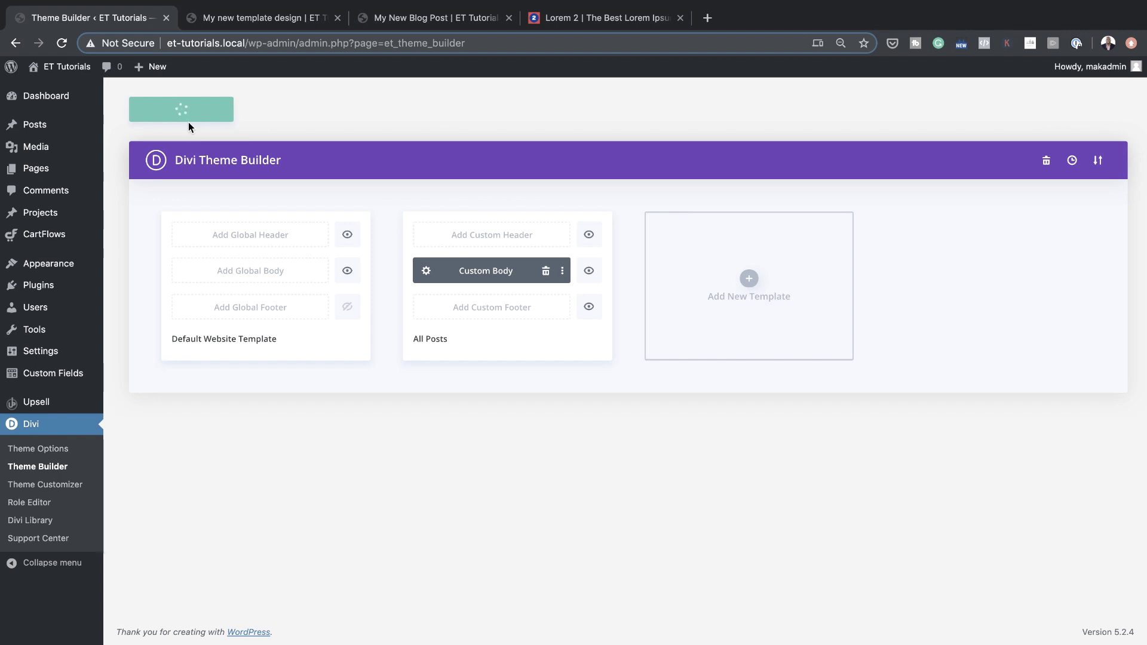
left_click(272, 21)
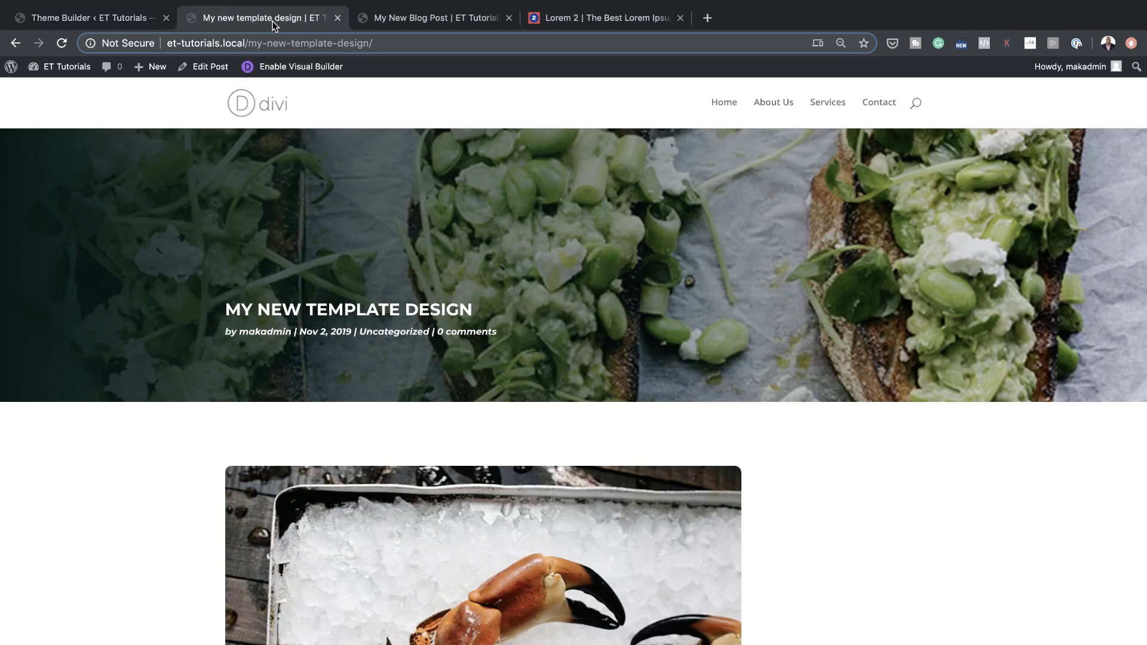
left_click(64, 44)
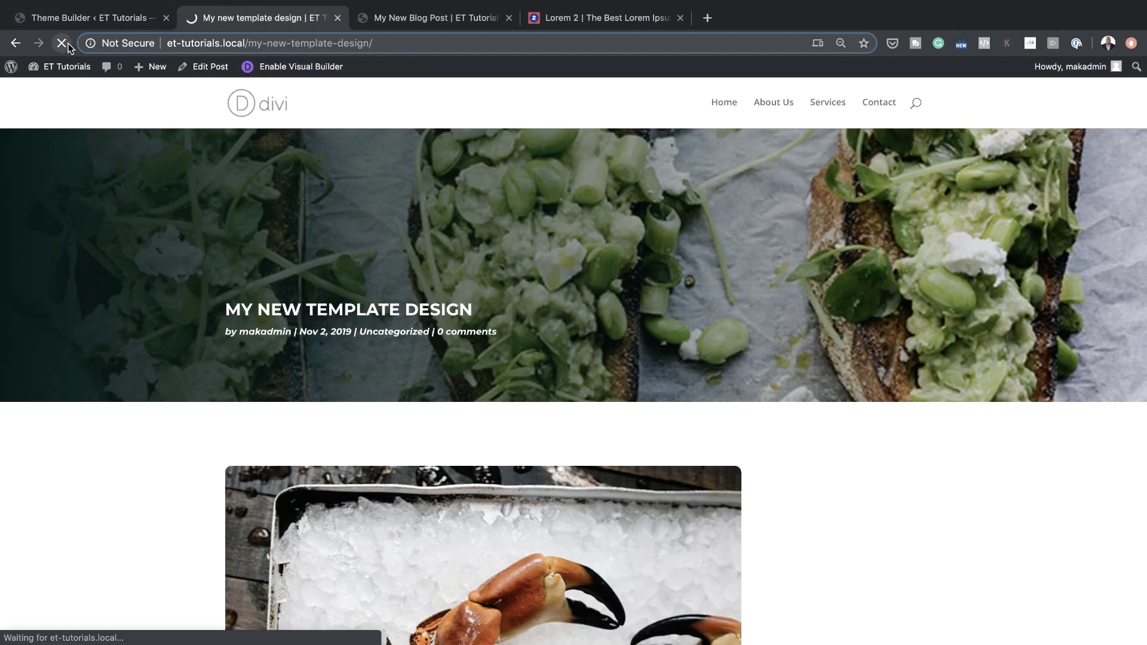
scroll(227, 272, "down", 15)
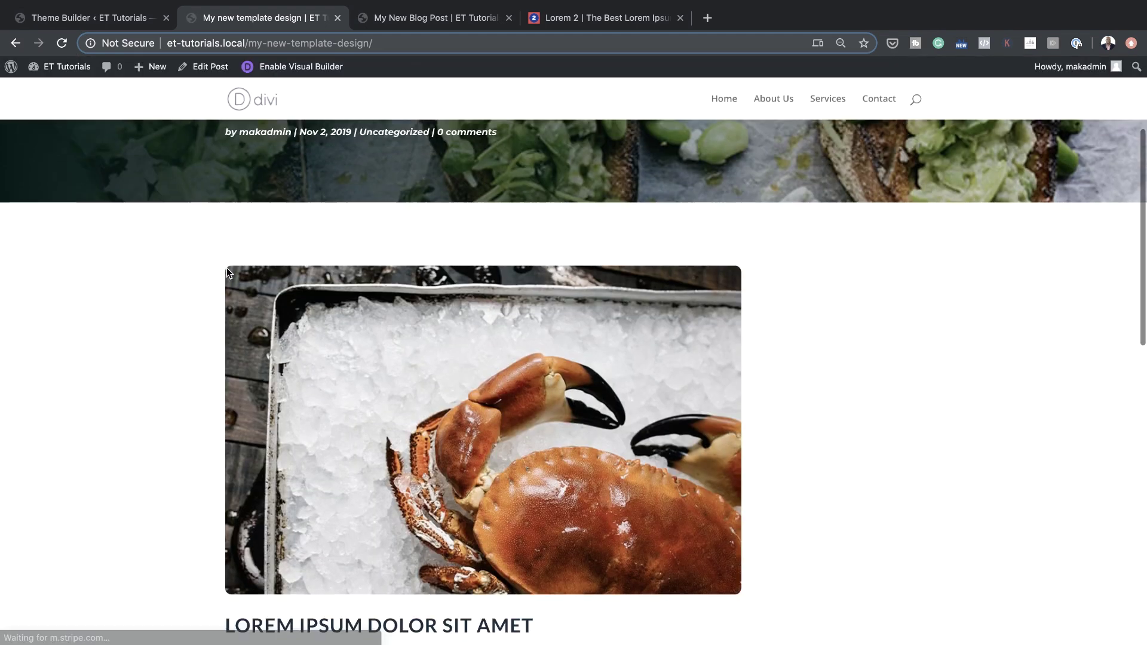
scroll(227, 272, "down", 4)
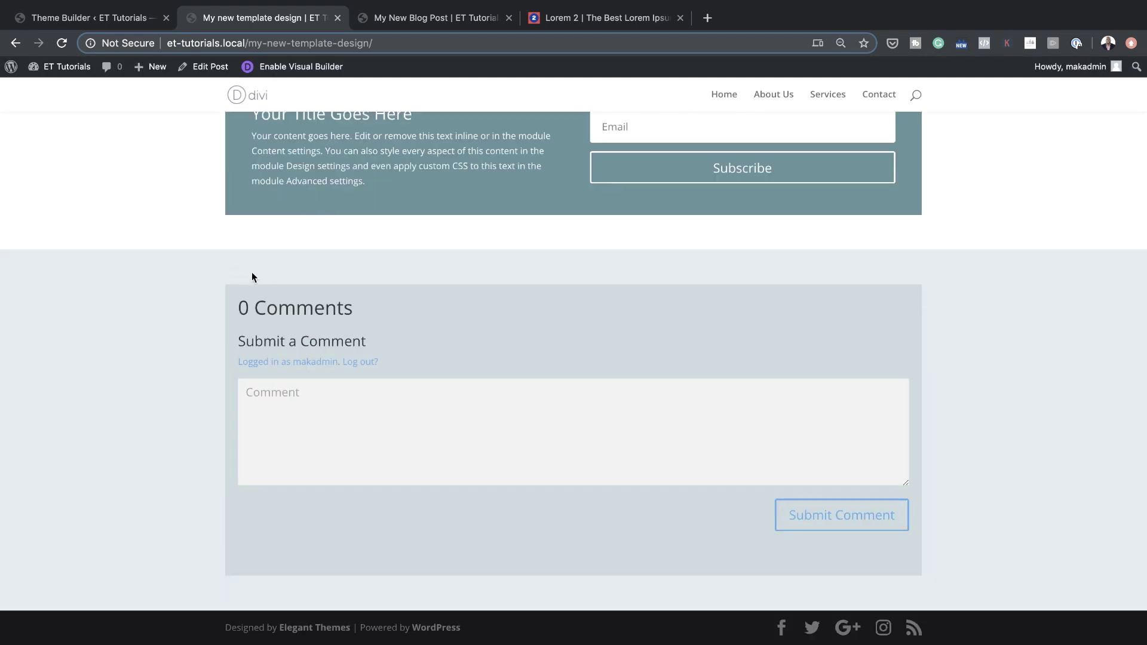